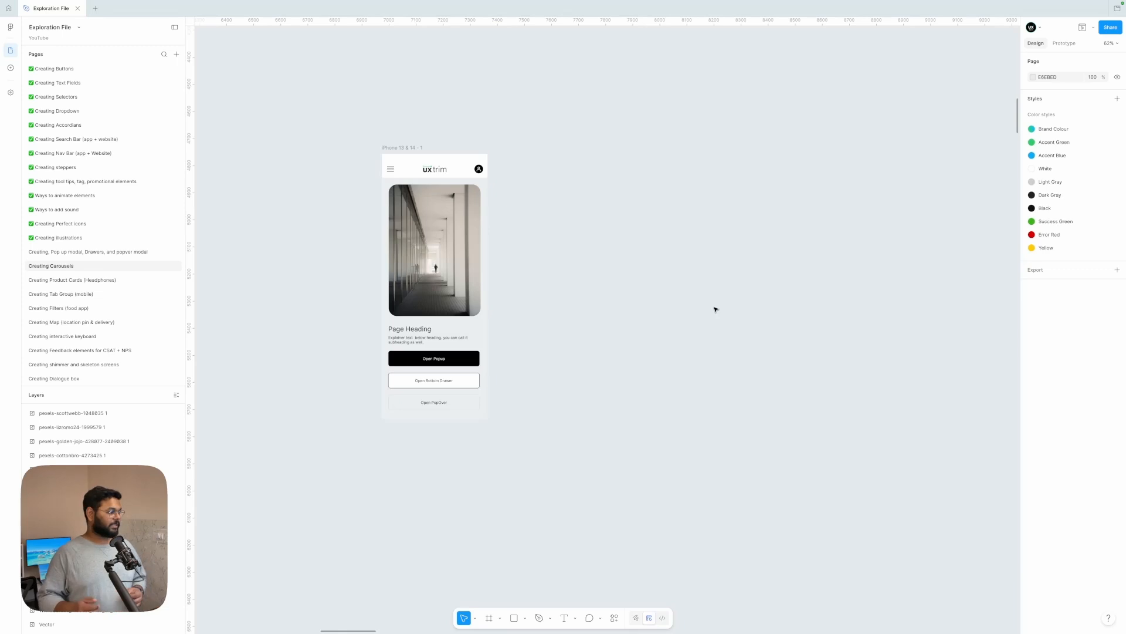
Step: Look over the phone screen mockup, the photo cards and the headphone images on the Creating Carousels page
{"action": "scroll", "coordinate": [715, 309], "scroll_direction": "left", "scroll_amount": 2}
{"action": "scroll", "coordinate": [715, 309], "scroll_direction": "down", "scroll_amount": 1}
{"action": "scroll", "coordinate": [716, 309], "scroll_direction": "left", "scroll_amount": 1}
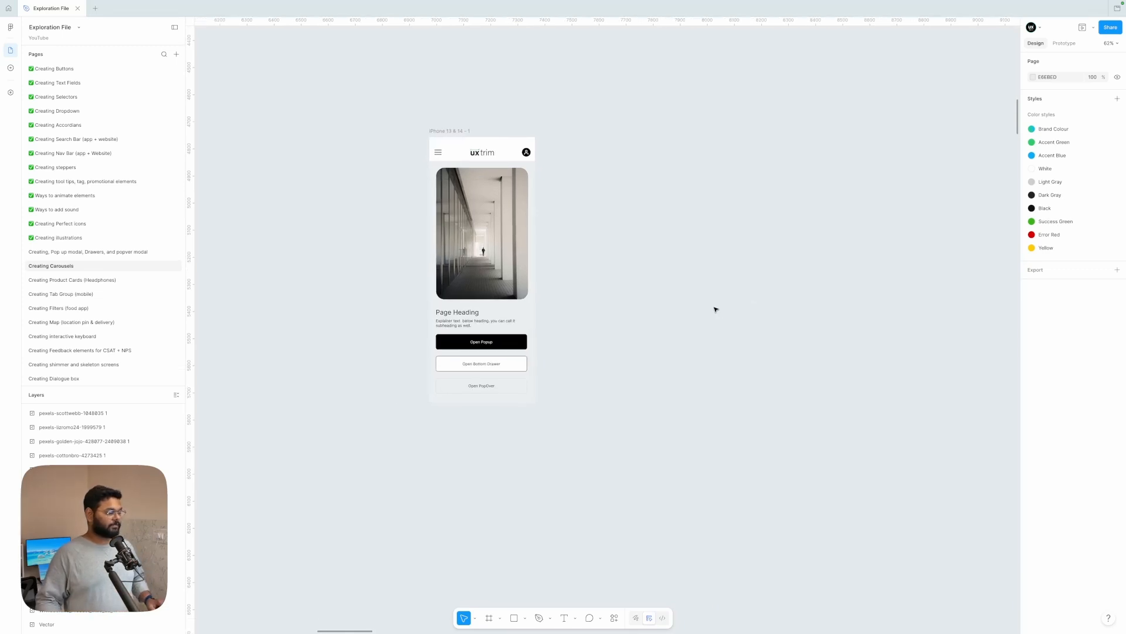
{"action": "scroll", "coordinate": [714, 315], "scroll_direction": "left", "scroll_amount": 10}
{"action": "scroll", "coordinate": [714, 309], "scroll_direction": "down", "scroll_amount": 8}
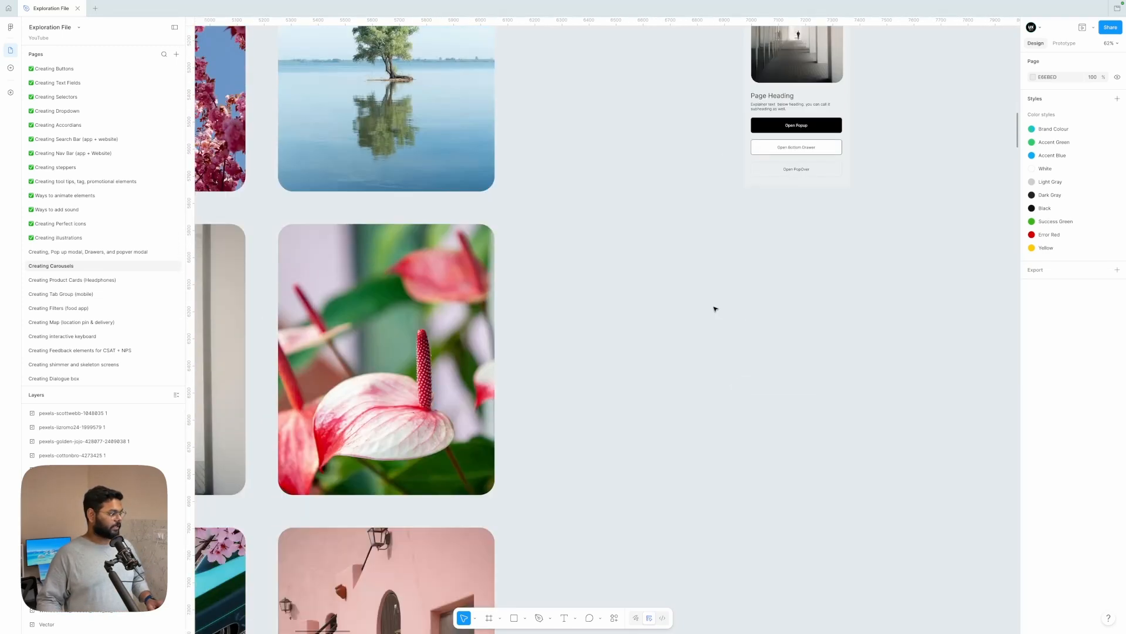
{"action": "scroll", "coordinate": [713, 309], "scroll_direction": "down", "scroll_amount": 5, "text": "ctrl"}
{"action": "scroll", "coordinate": [661, 269], "scroll_direction": "up", "scroll_amount": 2, "text": "ctrl"}
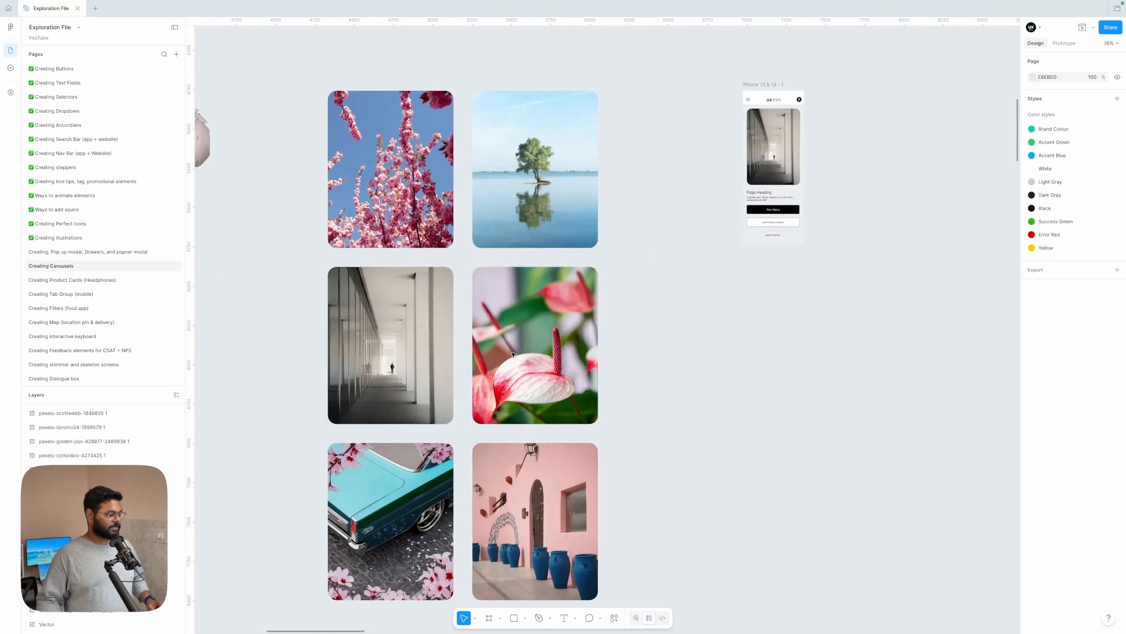
{"action": "scroll", "coordinate": [512, 354], "scroll_direction": "left", "scroll_amount": 6}
{"action": "scroll", "coordinate": [512, 354], "scroll_direction": "up", "scroll_amount": 1}
{"action": "scroll", "coordinate": [513, 354], "scroll_direction": "left", "scroll_amount": 8}
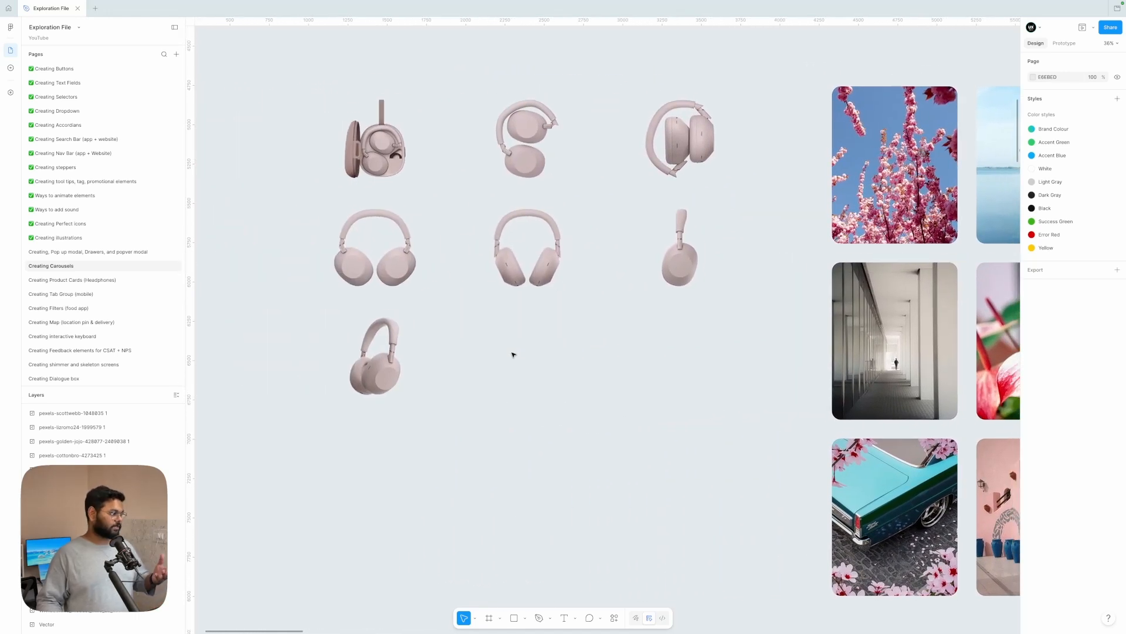
{"action": "scroll", "coordinate": [512, 354], "scroll_direction": "right", "scroll_amount": 12}
{"action": "scroll", "coordinate": [598, 299], "scroll_direction": "up", "scroll_amount": 3, "text": "ctrl"}
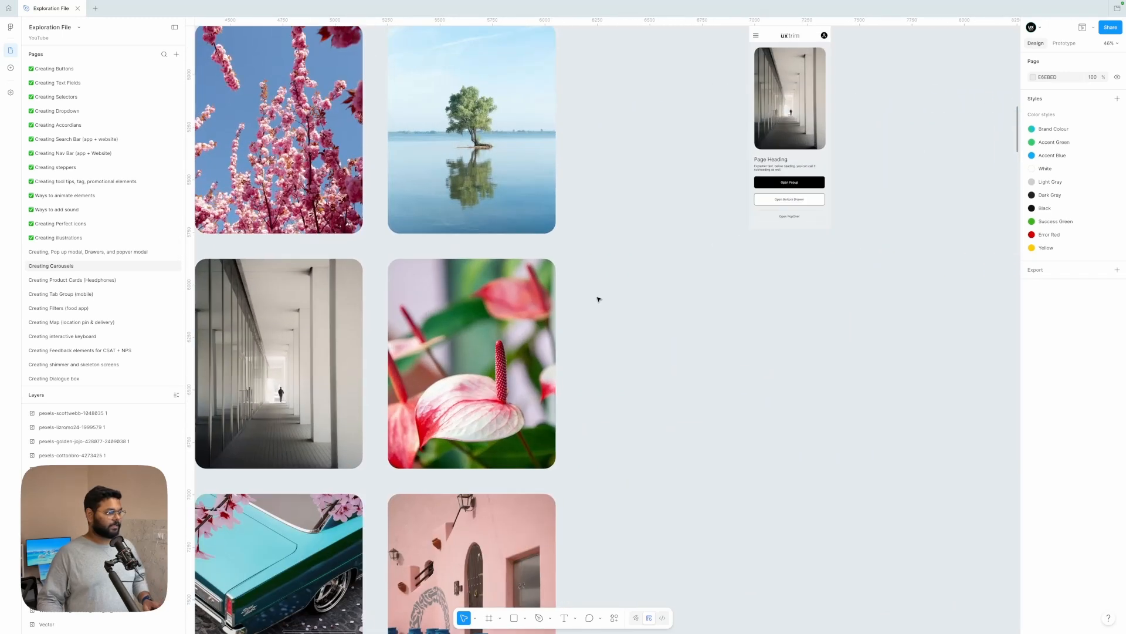
{"action": "scroll", "coordinate": [598, 299], "scroll_direction": "right", "scroll_amount": 4}
{"action": "scroll", "coordinate": [749, 179], "scroll_direction": "up", "scroll_amount": 3, "text": "ctrl"}
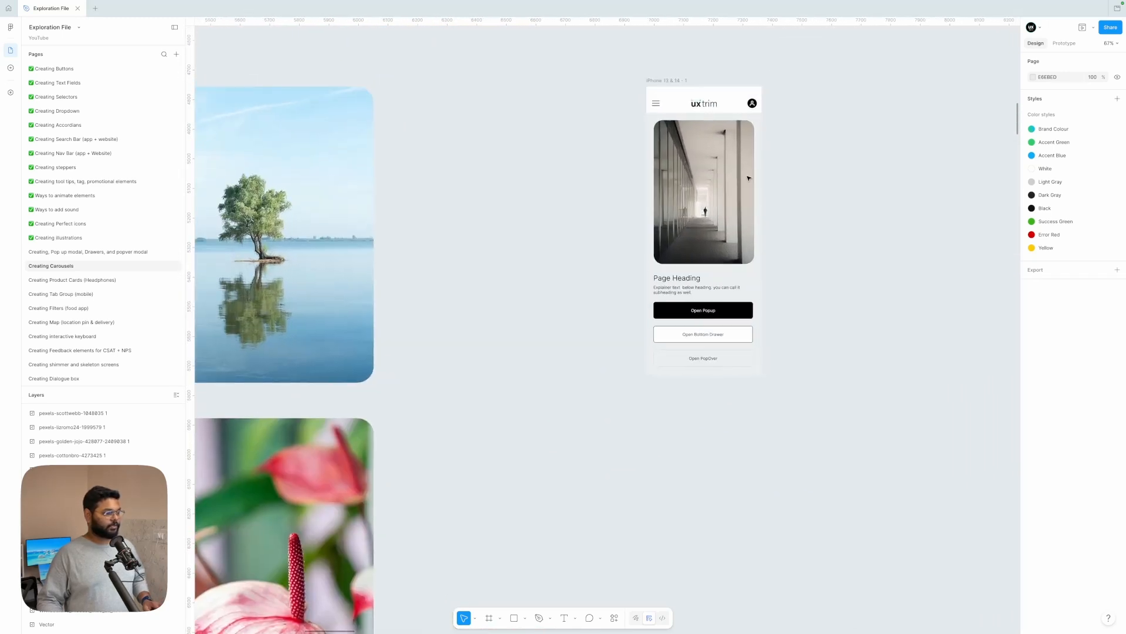
{"action": "scroll", "coordinate": [749, 178], "scroll_direction": "right", "scroll_amount": 2}
{"action": "left_click", "coordinate": [612, 104]}
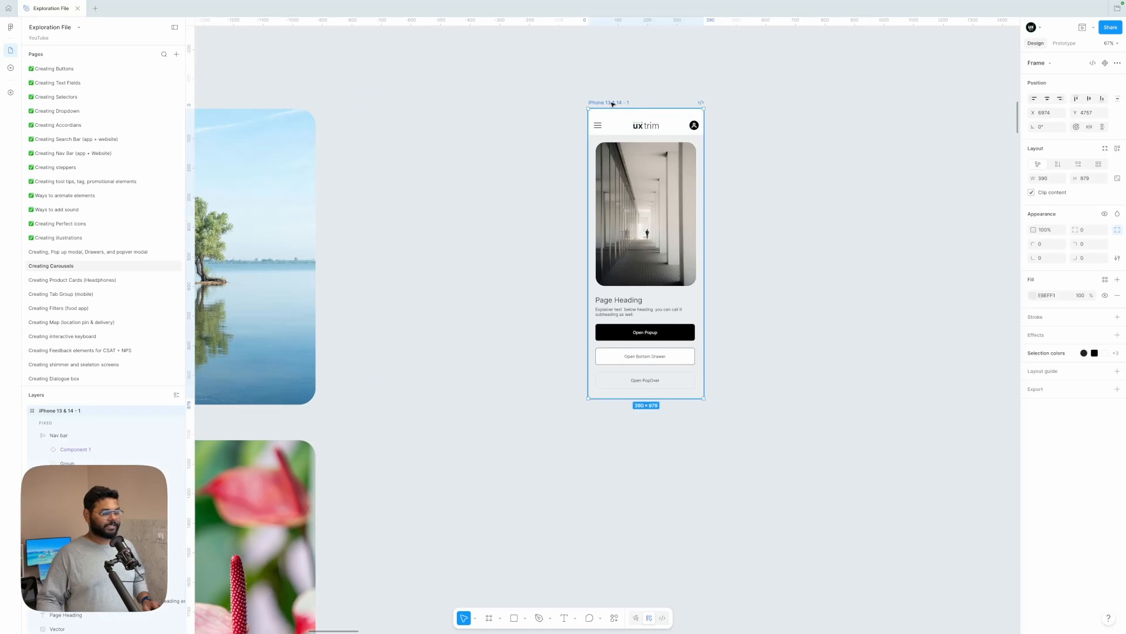
{"action": "scroll", "coordinate": [613, 104], "scroll_direction": "right", "scroll_amount": 2}
{"action": "scroll", "coordinate": [613, 105], "scroll_direction": "down", "scroll_amount": 1}
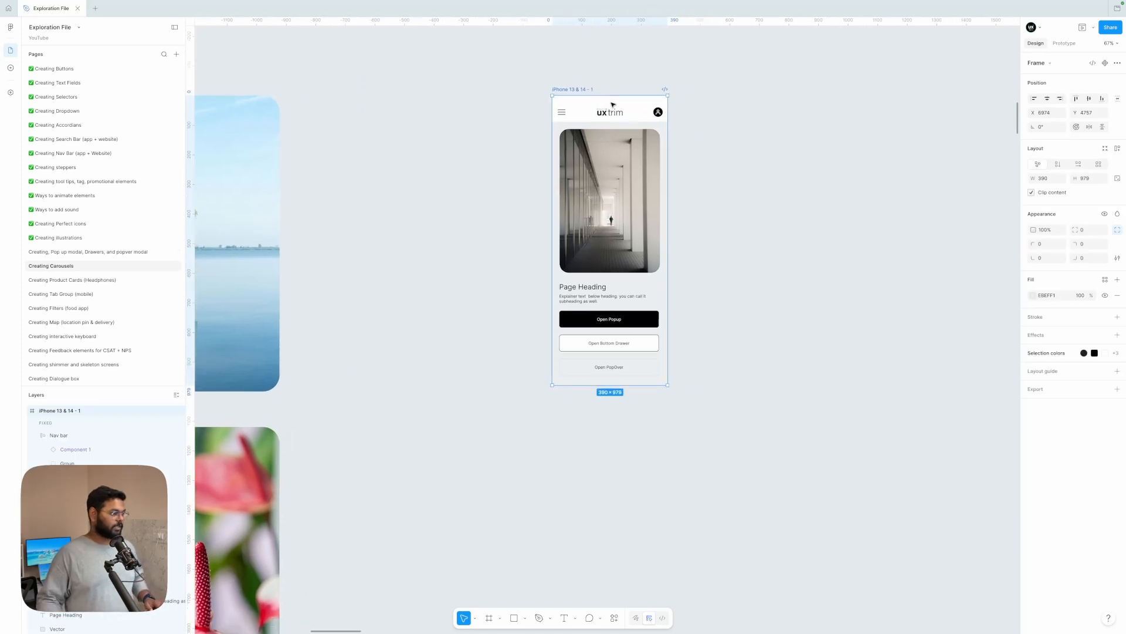
Step: Duplicate the corridor photo from the phone screen onto the empty canvas beside the iPhone frame
{"action": "left_click", "coordinate": [689, 171]}
{"action": "left_click", "coordinate": [613, 194]}
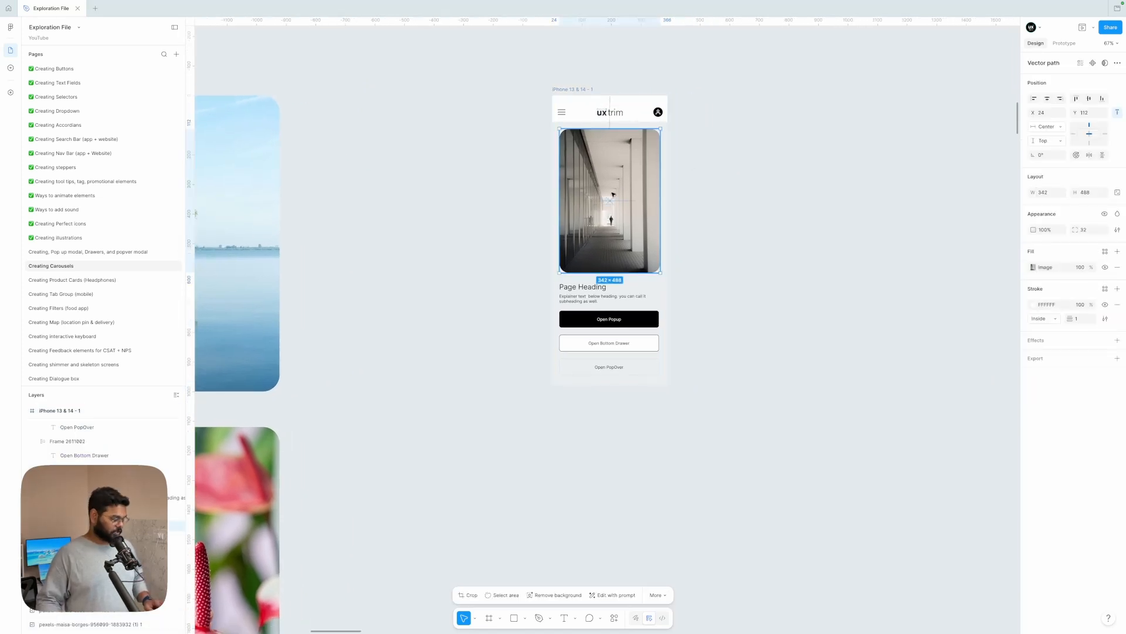
{"action": "left_click_drag", "start_coordinate": [613, 195], "coordinate": [792, 191]}
{"action": "scroll", "coordinate": [792, 191], "scroll_direction": "right", "scroll_amount": 2}
{"action": "scroll", "coordinate": [791, 192], "scroll_direction": "up", "scroll_amount": 1}
{"action": "scroll", "coordinate": [624, 241], "scroll_direction": "up", "scroll_amount": 3}
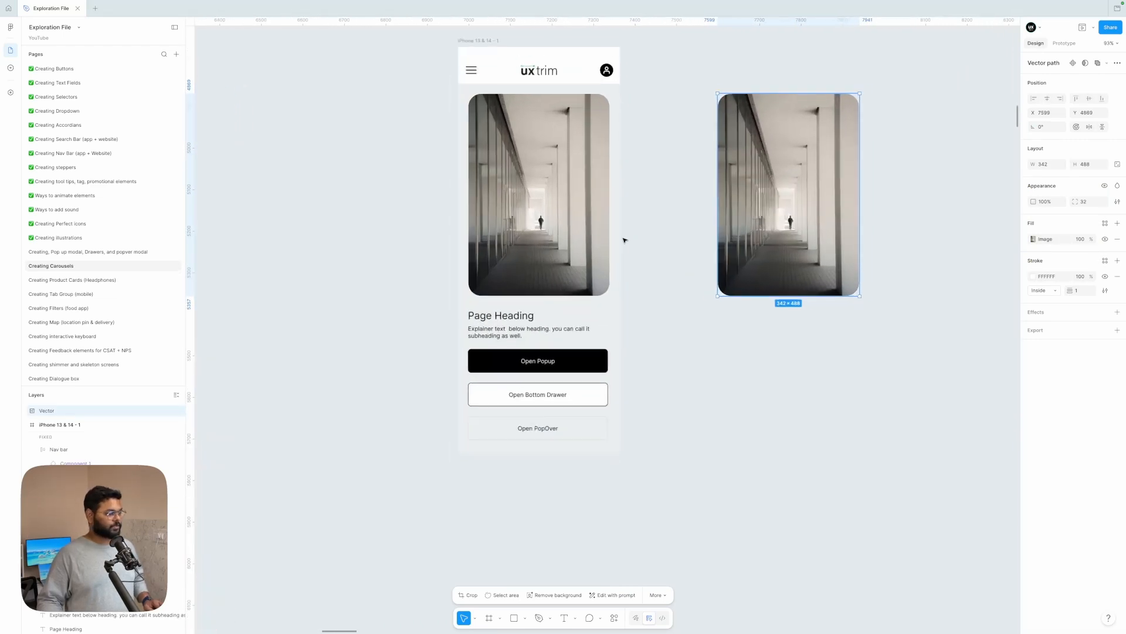
Step: Add four more copies of the duplicated corridor photo in line with it, forming a horizontal row of five cards
{"action": "scroll", "coordinate": [624, 241], "scroll_direction": "down", "scroll_amount": 4}
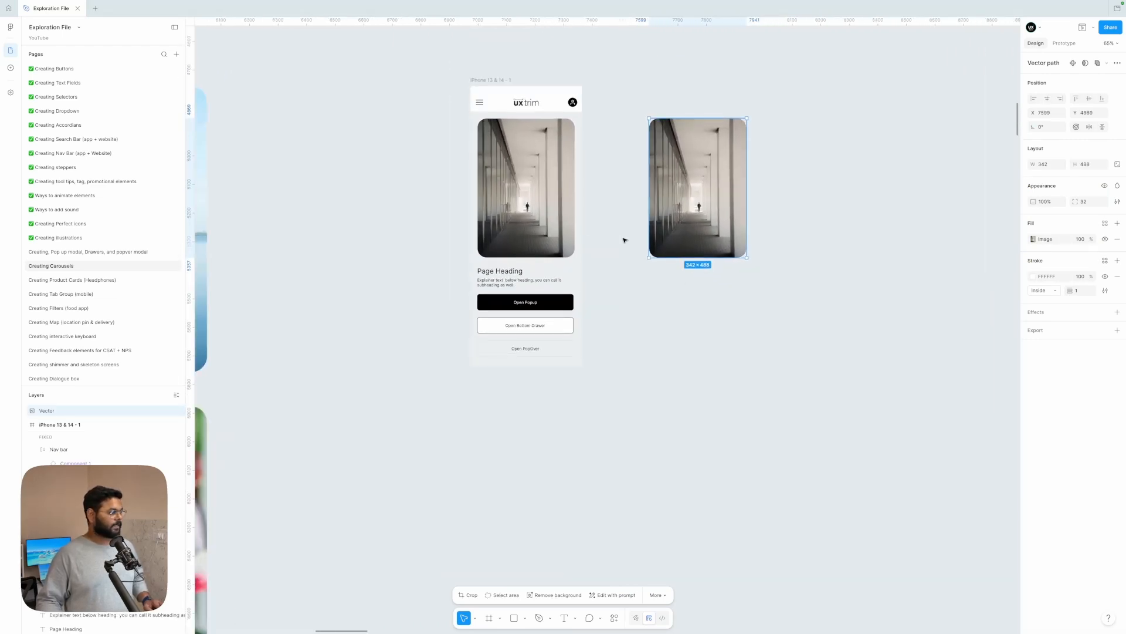
{"action": "scroll", "coordinate": [625, 239], "scroll_direction": "down", "scroll_amount": 5}
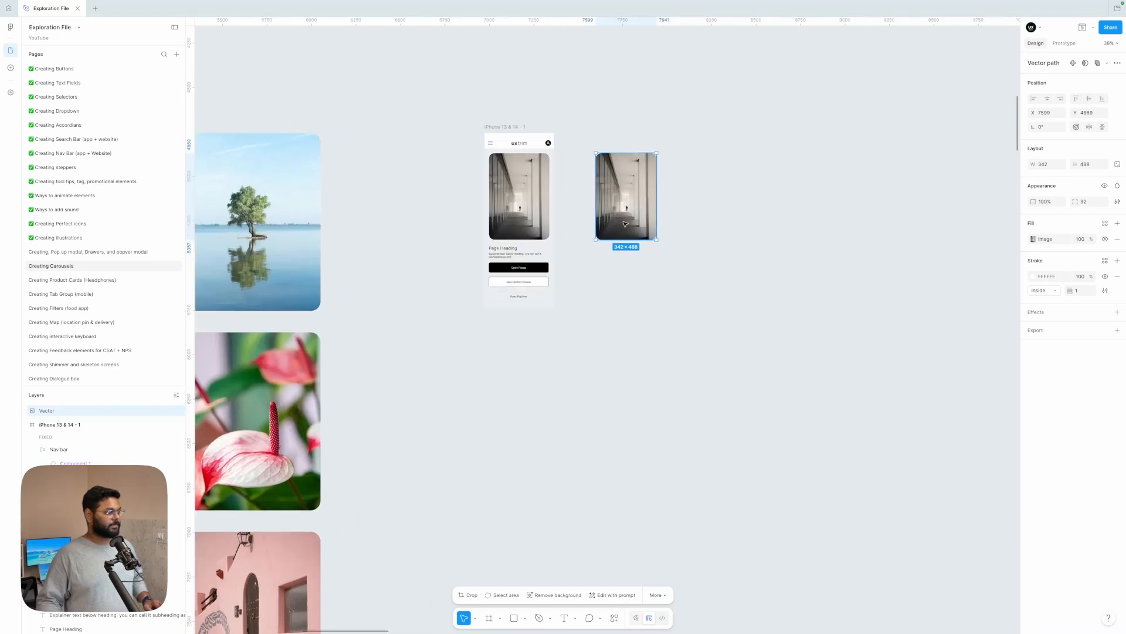
{"action": "scroll", "coordinate": [626, 224], "scroll_direction": "up", "scroll_amount": 2}
{"action": "left_click_drag", "start_coordinate": [624, 203], "coordinate": [882, 202]}
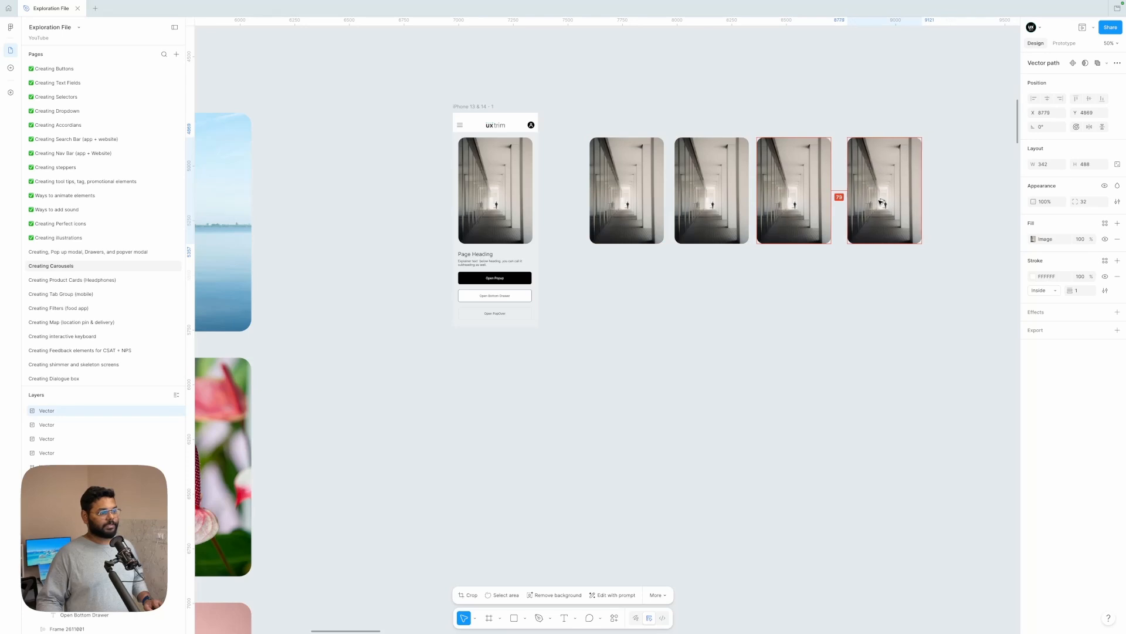
{"action": "scroll", "coordinate": [881, 203], "scroll_direction": "right", "scroll_amount": 3}
{"action": "left_click_drag", "start_coordinate": [750, 187], "coordinate": [831, 187]}
{"action": "left_click", "coordinate": [904, 206]}
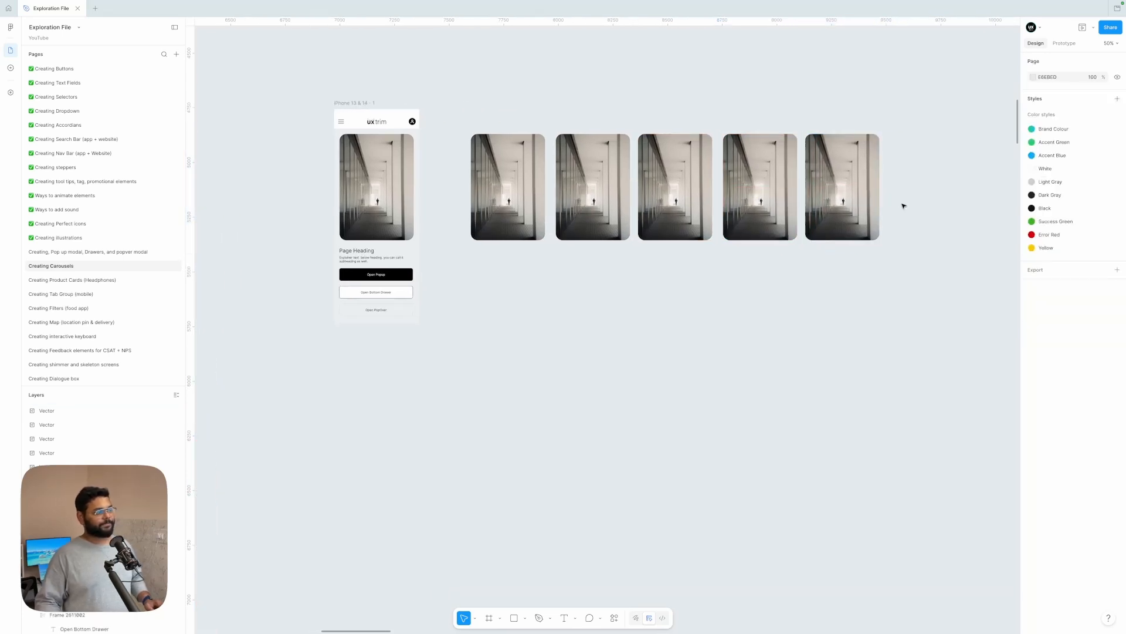
Step: Add a sixth copy of the corridor photo at the far end of the card row
{"action": "scroll", "coordinate": [903, 206], "scroll_direction": "down", "scroll_amount": 1}
{"action": "scroll", "coordinate": [904, 206], "scroll_direction": "right", "scroll_amount": 1}
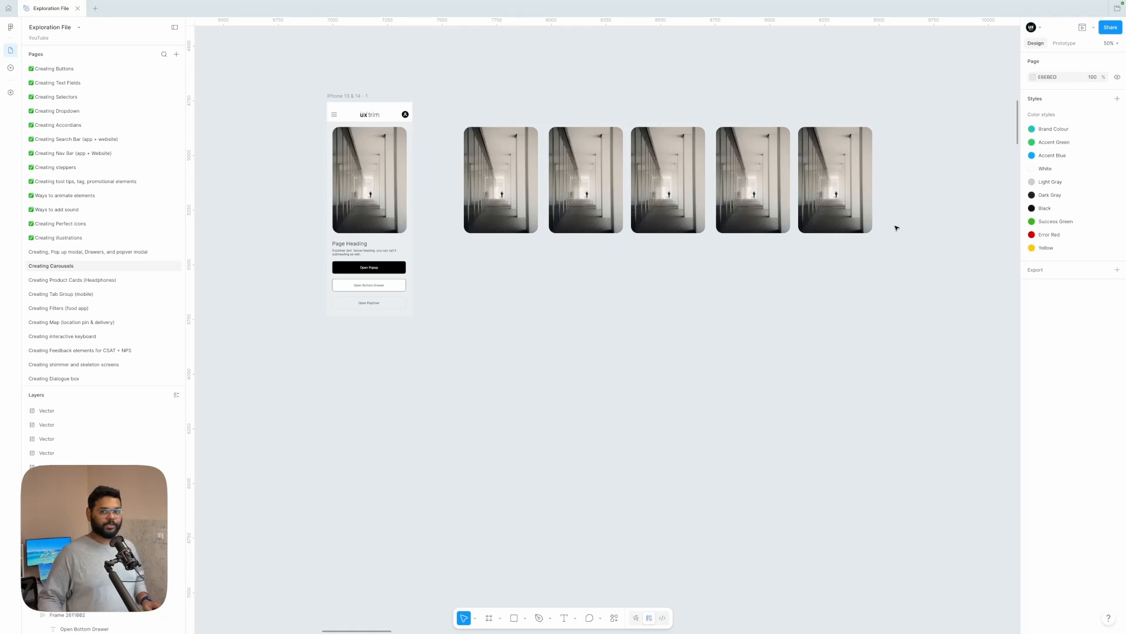
{"action": "scroll", "coordinate": [745, 316], "scroll_direction": "left", "scroll_amount": 2}
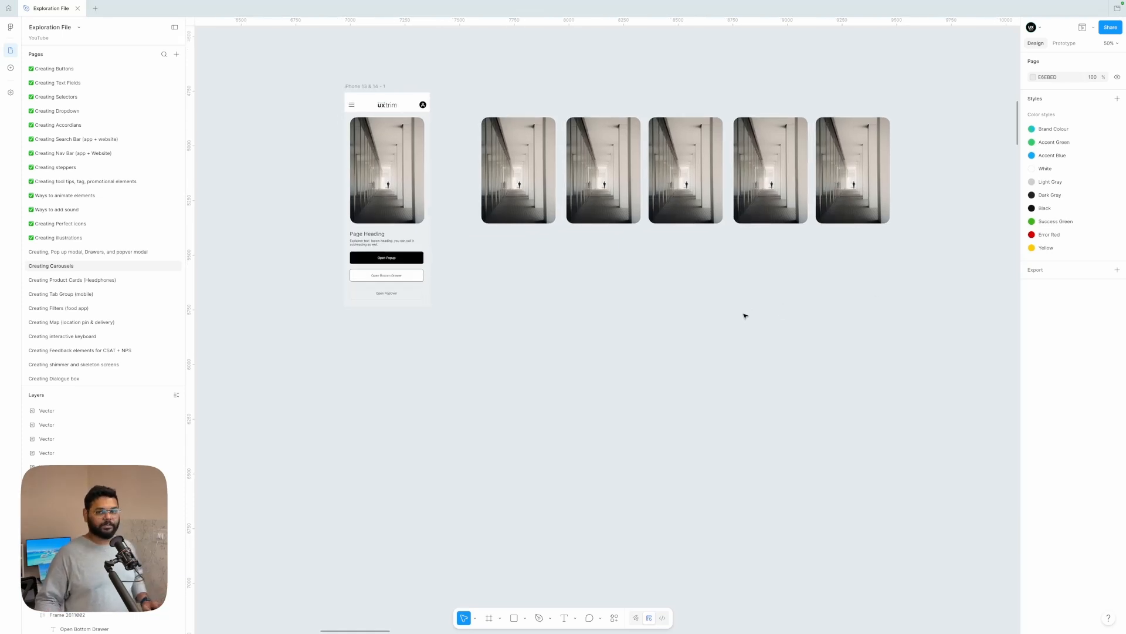
{"action": "scroll", "coordinate": [745, 315], "scroll_direction": "left", "scroll_amount": 2}
{"action": "scroll", "coordinate": [745, 315], "scroll_direction": "down", "scroll_amount": 2}
{"action": "scroll", "coordinate": [745, 316], "scroll_direction": "down", "scroll_amount": 3}
{"action": "scroll", "coordinate": [719, 287], "scroll_direction": "left", "scroll_amount": 3}
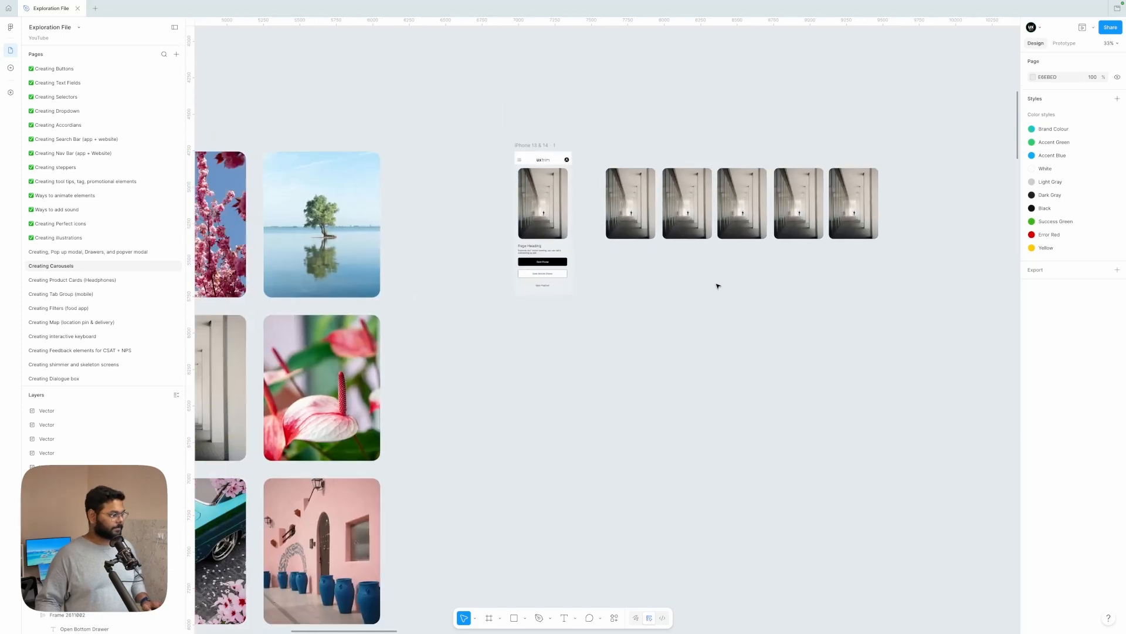
{"action": "scroll", "coordinate": [719, 285], "scroll_direction": "down", "scroll_amount": 3}
{"action": "left_click_drag", "start_coordinate": [866, 215], "coordinate": [909, 215]}
Step: Copy the properties of the cherry blossom and lake tree photos onto the second and third cards in the row
{"action": "left_click", "coordinate": [379, 234]}
{"action": "key", "text": "super+alt+c"}
{"action": "left_click", "coordinate": [745, 217]}
{"action": "key", "text": "super+alt+v"}
{"action": "left_click", "coordinate": [472, 234]}
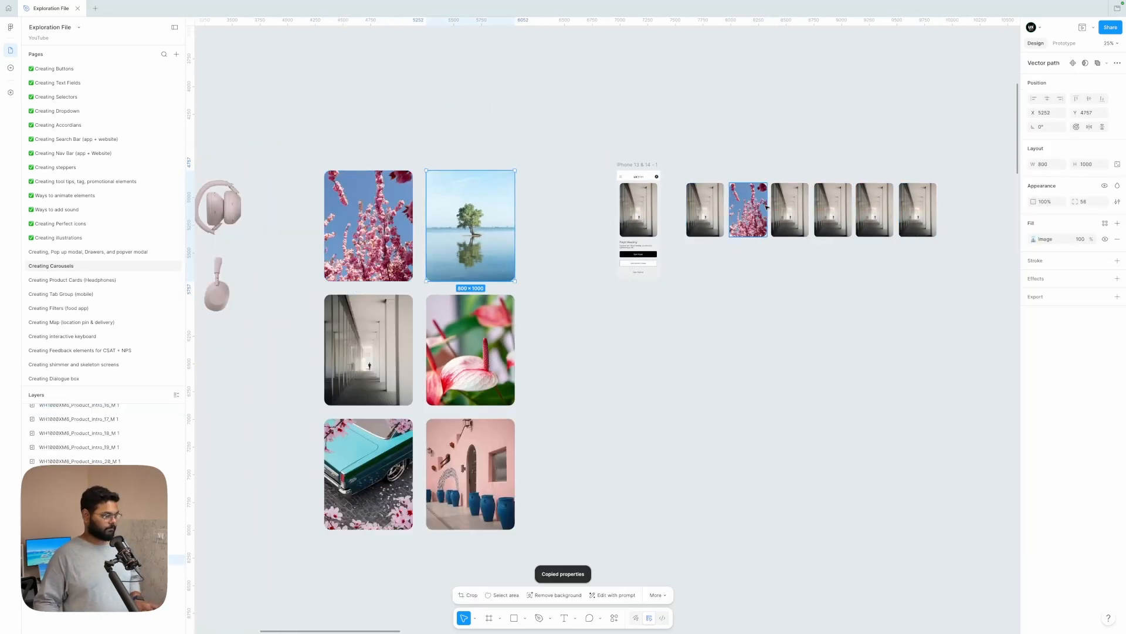
{"action": "key", "text": "super+alt+c"}
{"action": "left_click", "coordinate": [789, 216]}
{"action": "key", "text": "super+alt+v"}
Step: Copy the properties of the flower, pink building and turquoise car photos onto the fourth, fifth and sixth cards
{"action": "left_click", "coordinate": [834, 216]}
{"action": "key", "text": "super+alt+v"}
{"action": "left_click", "coordinate": [376, 469]}
{"action": "left_click", "coordinate": [466, 469]}
{"action": "key", "text": "super+alt+c"}
{"action": "left_click", "coordinate": [873, 216]}
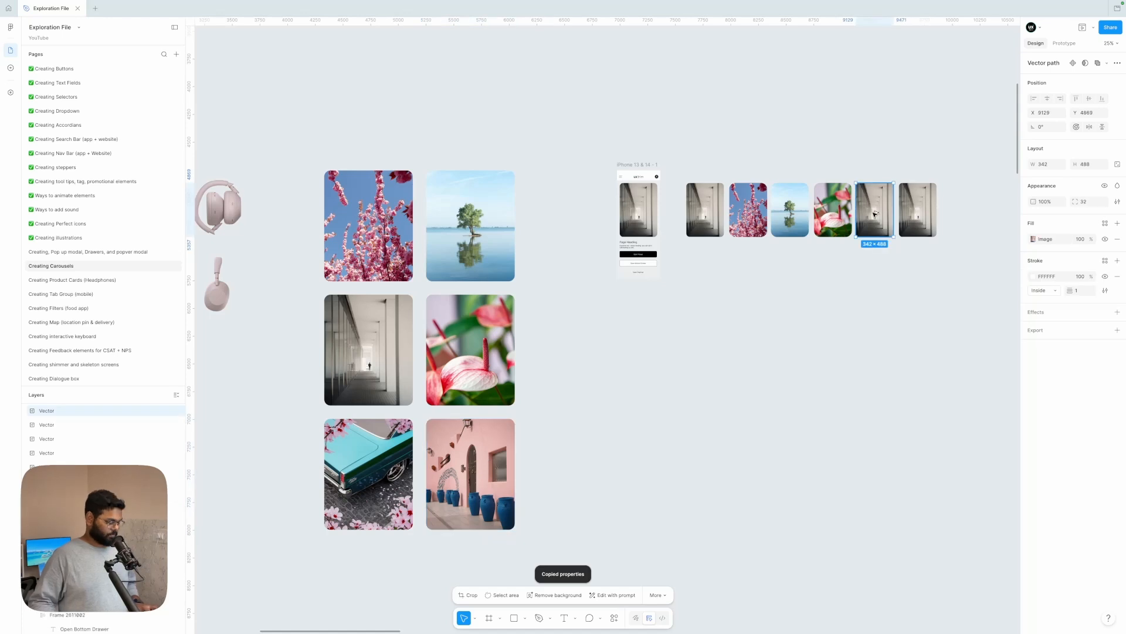
{"action": "key", "text": "super+alt+v"}
{"action": "left_click", "coordinate": [376, 469]}
Step: Set the corner radius of the five replaced photo cards to 32 and give them the first card's FFFFFF inside stroke of 1
{"action": "scroll", "coordinate": [880, 258], "scroll_direction": "up", "scroll_amount": 2}
{"action": "left_click", "coordinate": [425, 214]}
{"action": "left_click_drag", "start_coordinate": [938, 287], "coordinate": [516, 200]}
{"action": "left_click", "coordinate": [1083, 216]}
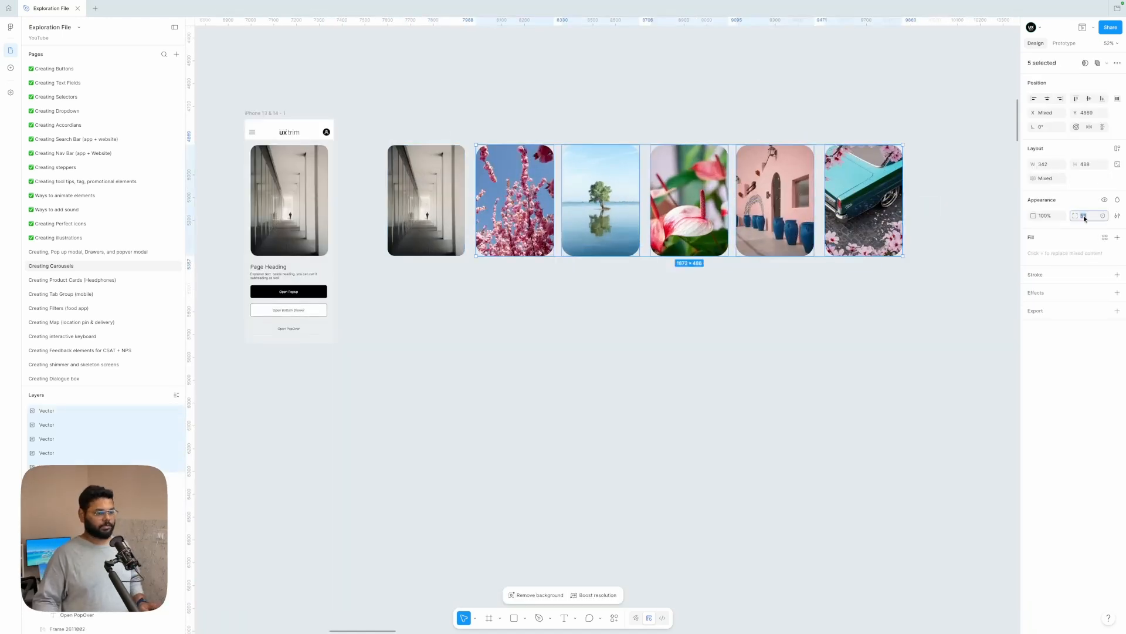
{"action": "type", "text": "32"}
{"action": "key", "text": "Return"}
{"action": "left_click", "coordinate": [727, 329]}
Step: Batch-rename the layers of all six cards to their current name followed by a descending number that stops at 1
{"action": "left_click_drag", "start_coordinate": [945, 301], "coordinate": [453, 181]}
{"action": "left_click", "coordinate": [436, 241]}
{"action": "scroll", "coordinate": [431, 333], "scroll_direction": "up", "scroll_amount": 1}
{"action": "left_click", "coordinate": [47, 412], "text": "shift"}
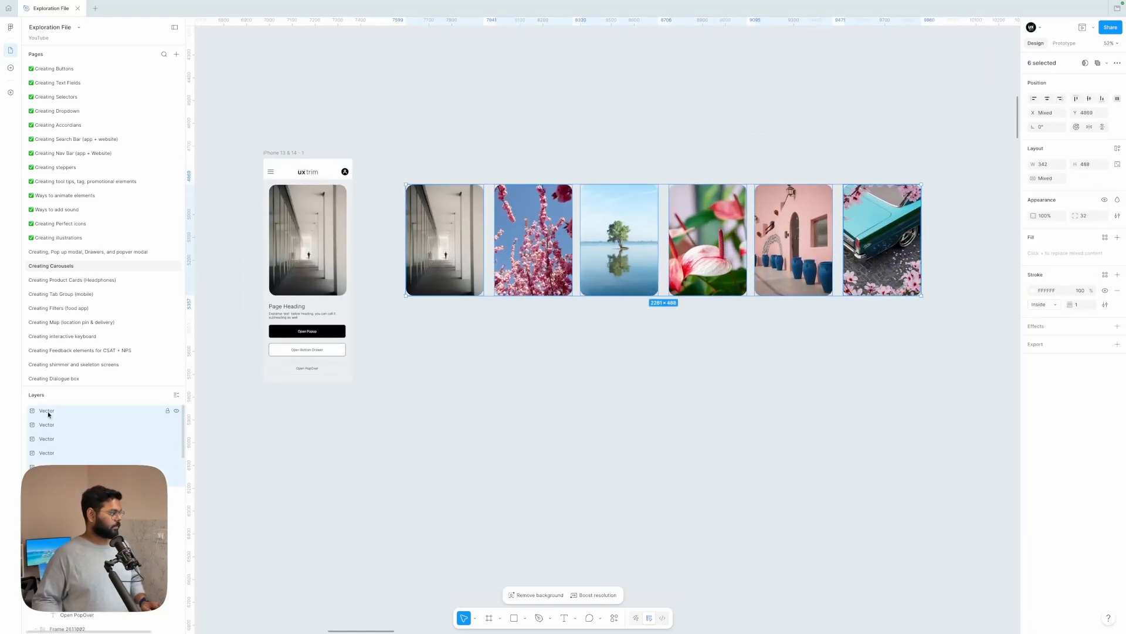
{"action": "left_click", "coordinate": [46, 412]}
{"action": "left_click", "coordinate": [47, 481]}
{"action": "left_click", "coordinate": [46, 413], "text": "shift"}
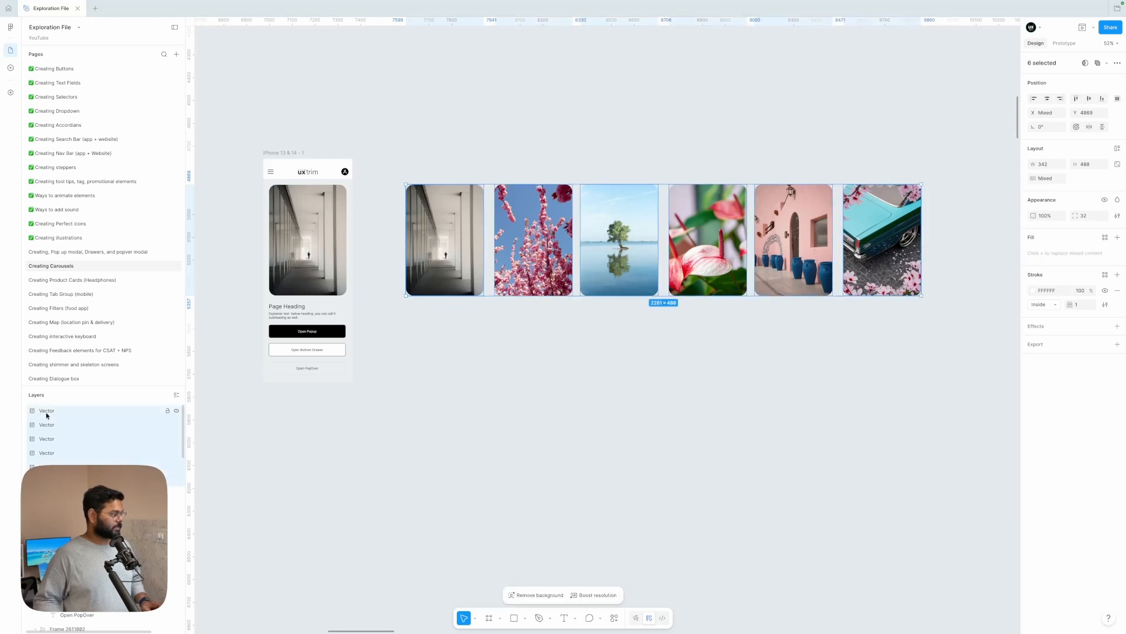
{"action": "right_click", "coordinate": [47, 413]}
{"action": "left_click", "coordinate": [72, 446]}
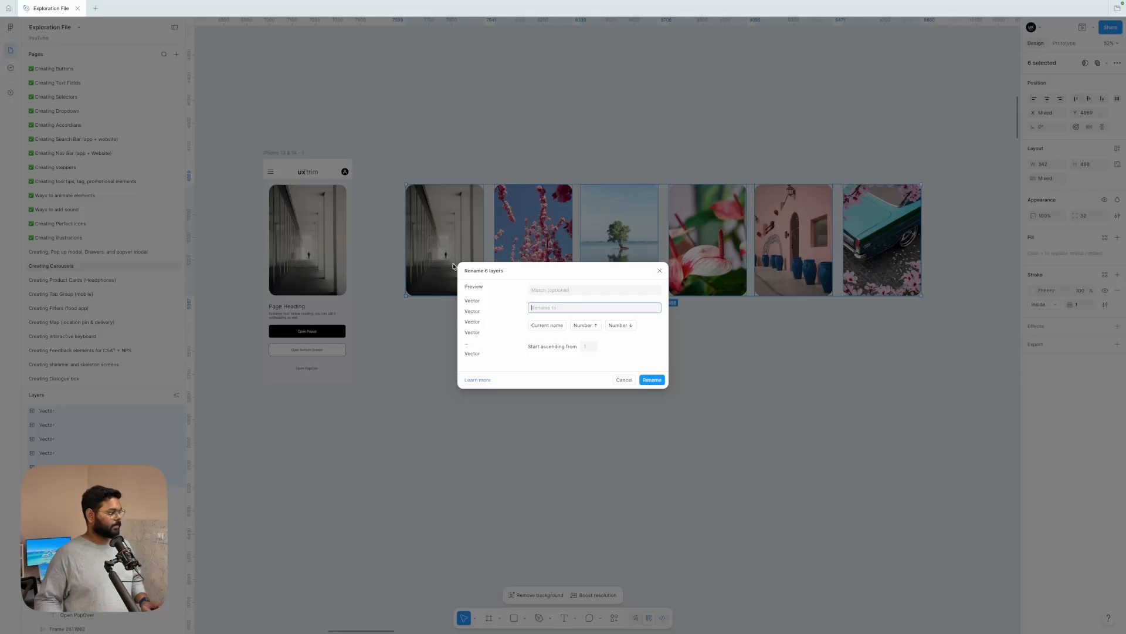
{"action": "left_click", "coordinate": [547, 326]}
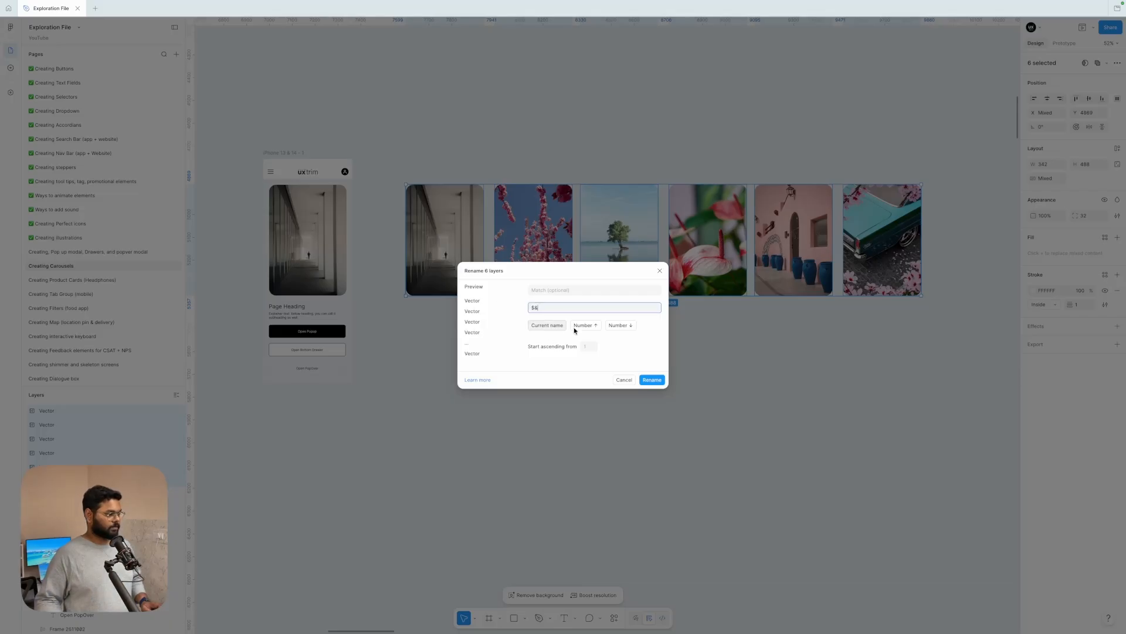
{"action": "left_click", "coordinate": [621, 325]}
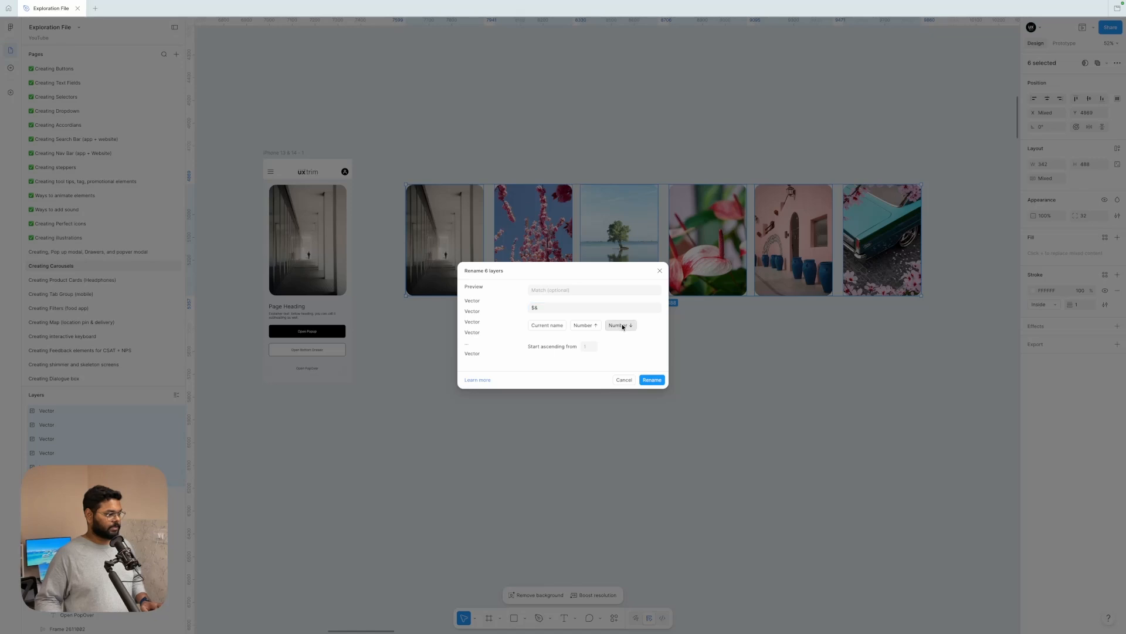
{"action": "left_click", "coordinate": [652, 380]}
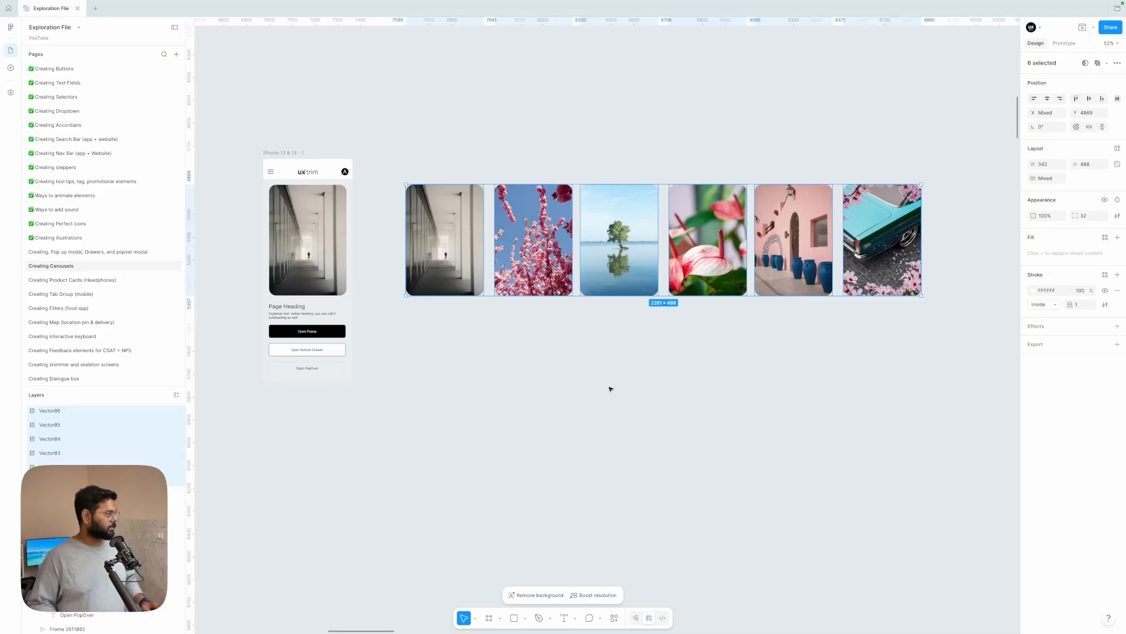
{"action": "left_click", "coordinate": [733, 326]}
Step: Wrap the six photo cards in a horizontal auto layout frame and set the gap between them to 8
{"action": "scroll", "coordinate": [733, 325], "scroll_direction": "left", "scroll_amount": 1}
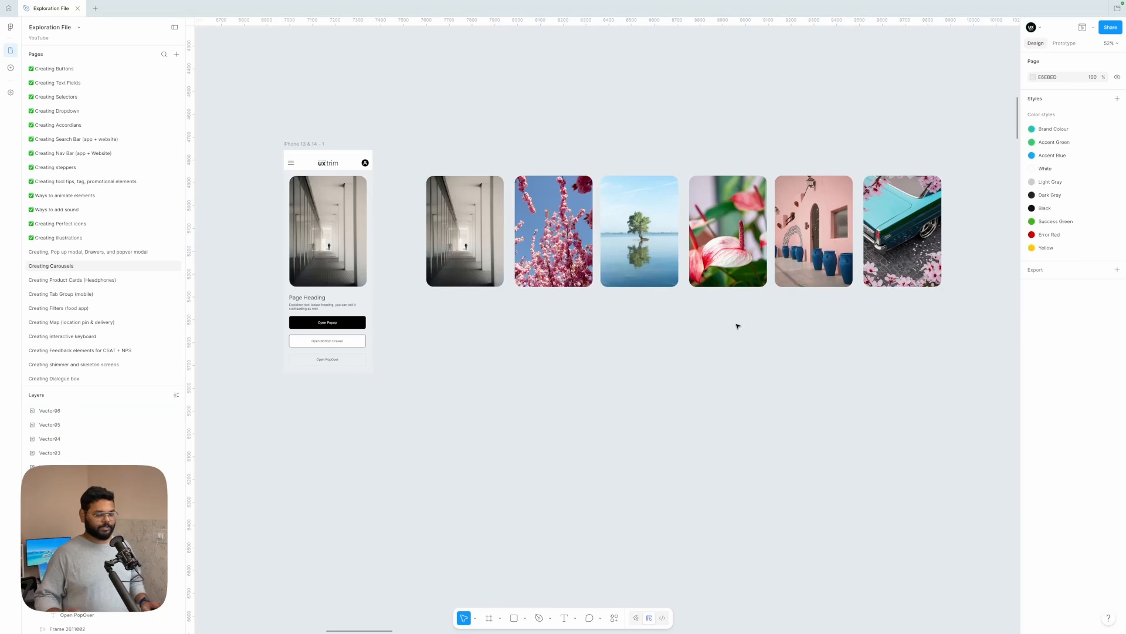
{"action": "scroll", "coordinate": [738, 326], "scroll_direction": "down", "scroll_amount": 3}
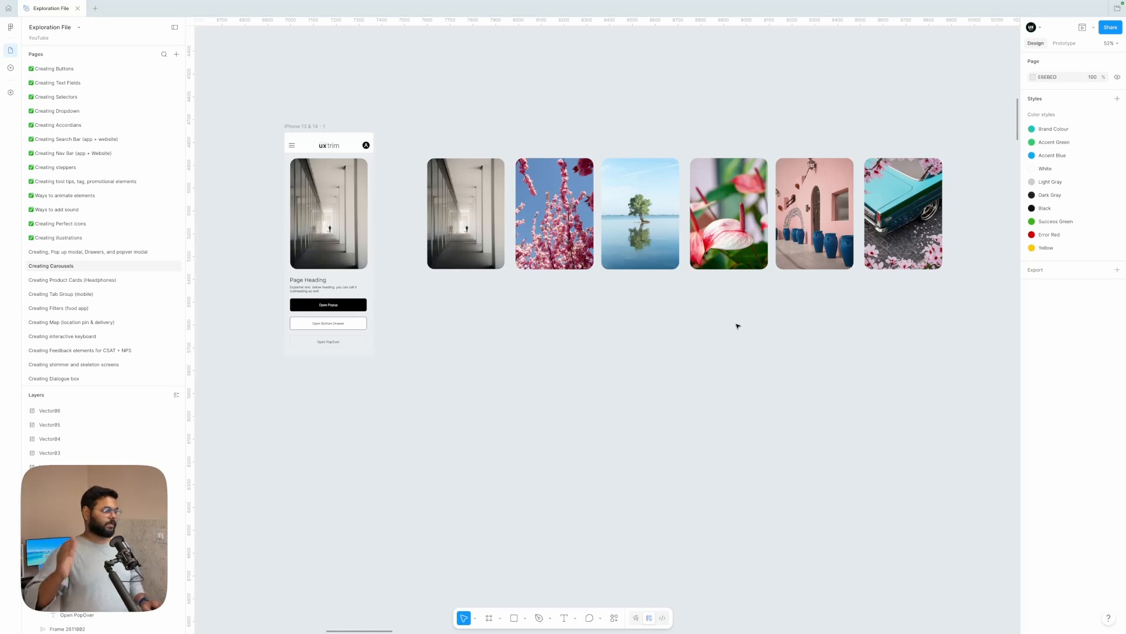
{"action": "left_click_drag", "start_coordinate": [472, 324], "coordinate": [896, 181]}
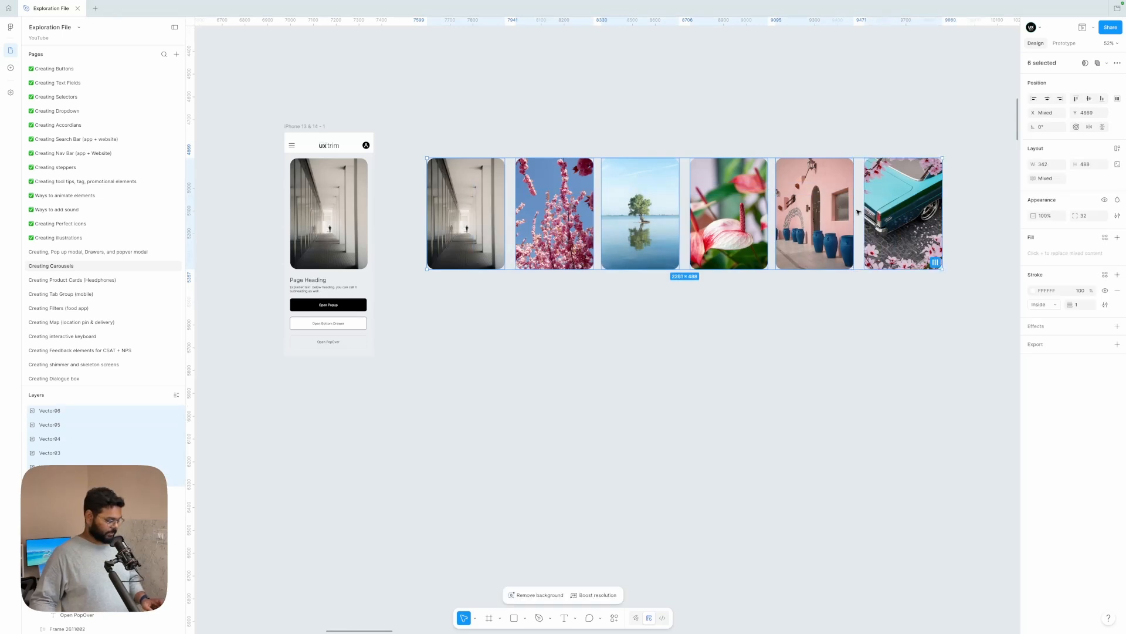
{"action": "key", "text": "shift+a"}
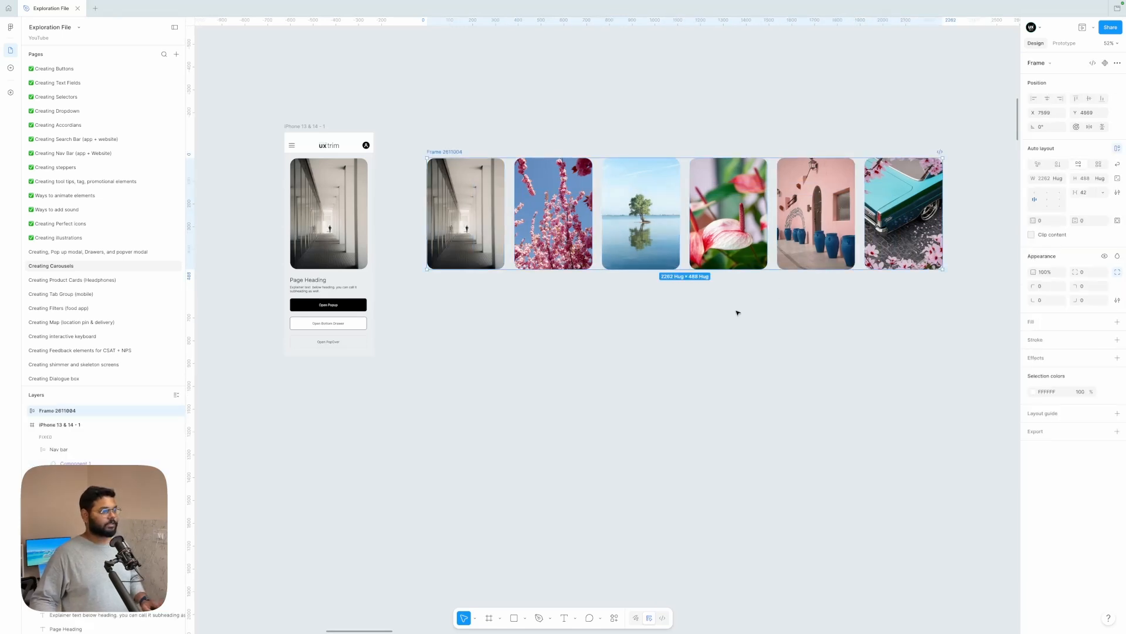
{"action": "left_click", "coordinate": [1089, 193]}
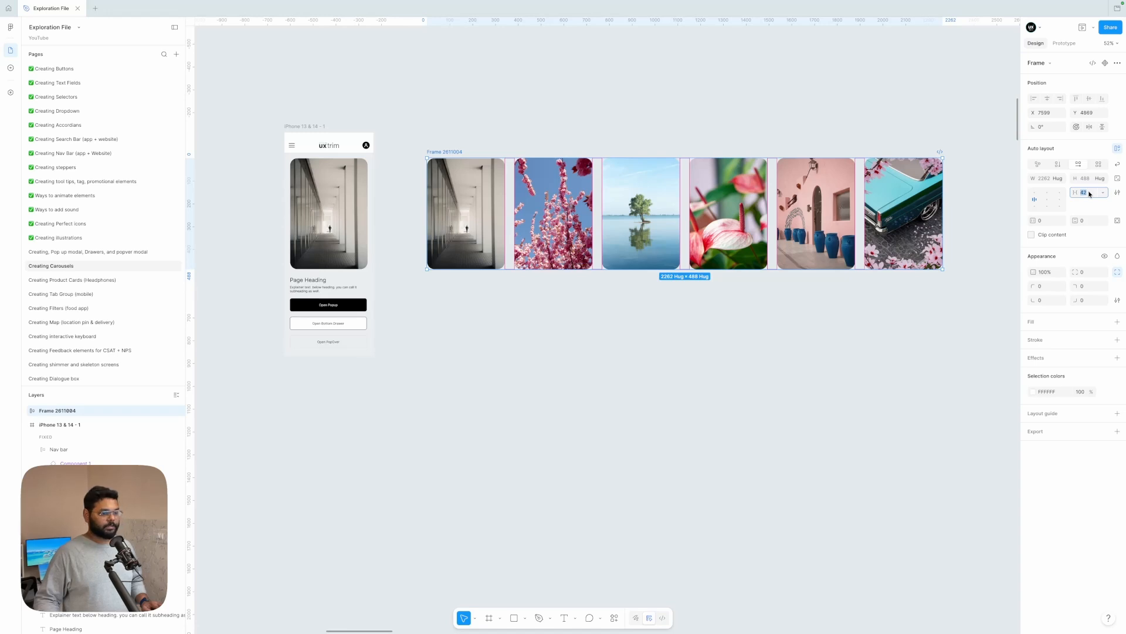
{"action": "type", "text": "8"}
{"action": "key", "text": "Return"}
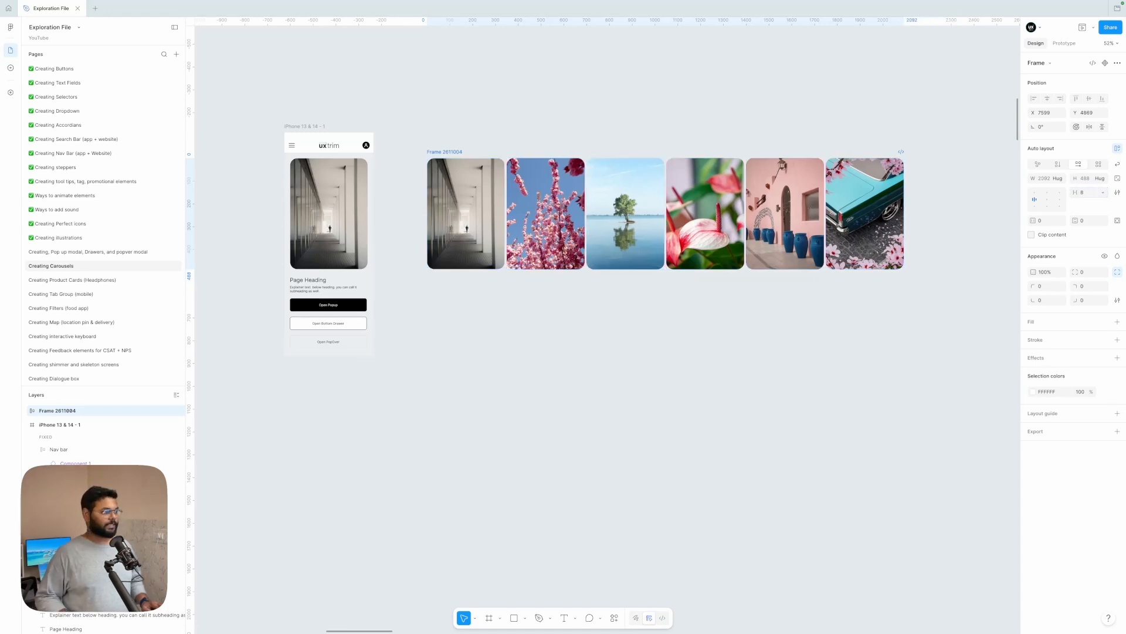
{"action": "left_click", "coordinate": [755, 350]}
{"action": "scroll", "coordinate": [481, 164], "scroll_direction": "up", "scroll_amount": 5}
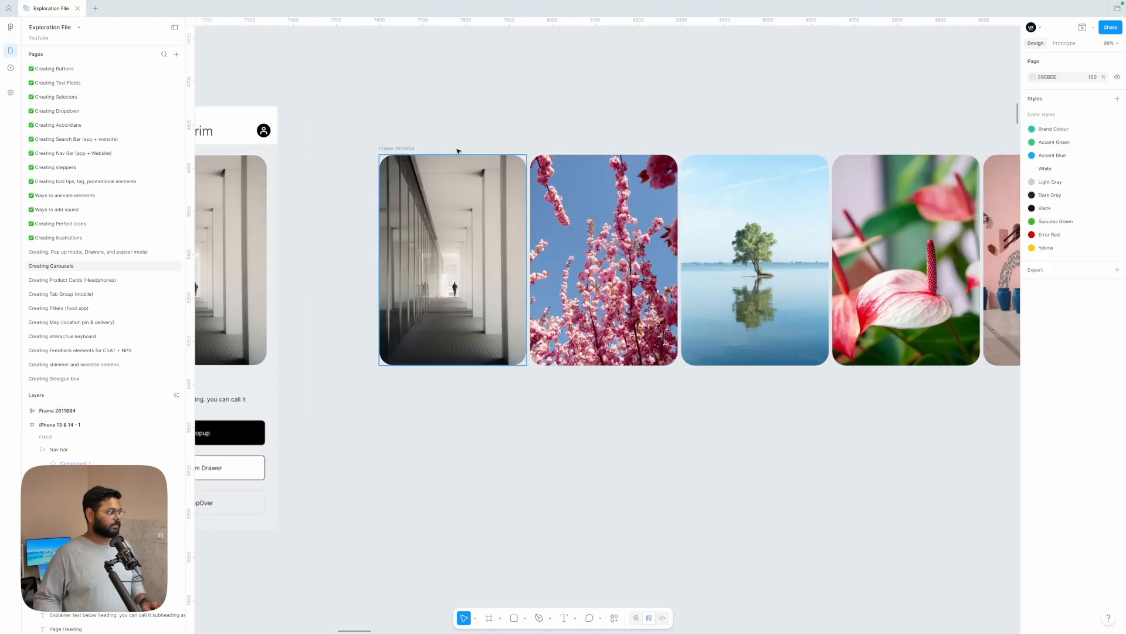
{"action": "left_click", "coordinate": [407, 150]}
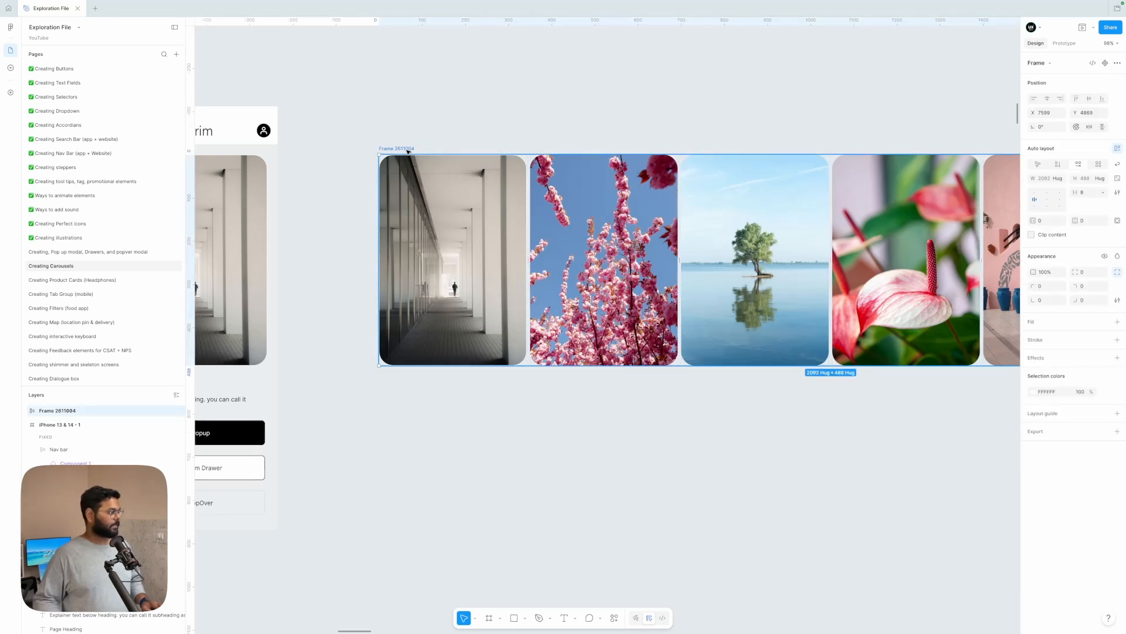
{"action": "left_click", "coordinate": [478, 128]}
{"action": "scroll", "coordinate": [480, 127], "scroll_direction": "down", "scroll_amount": 3}
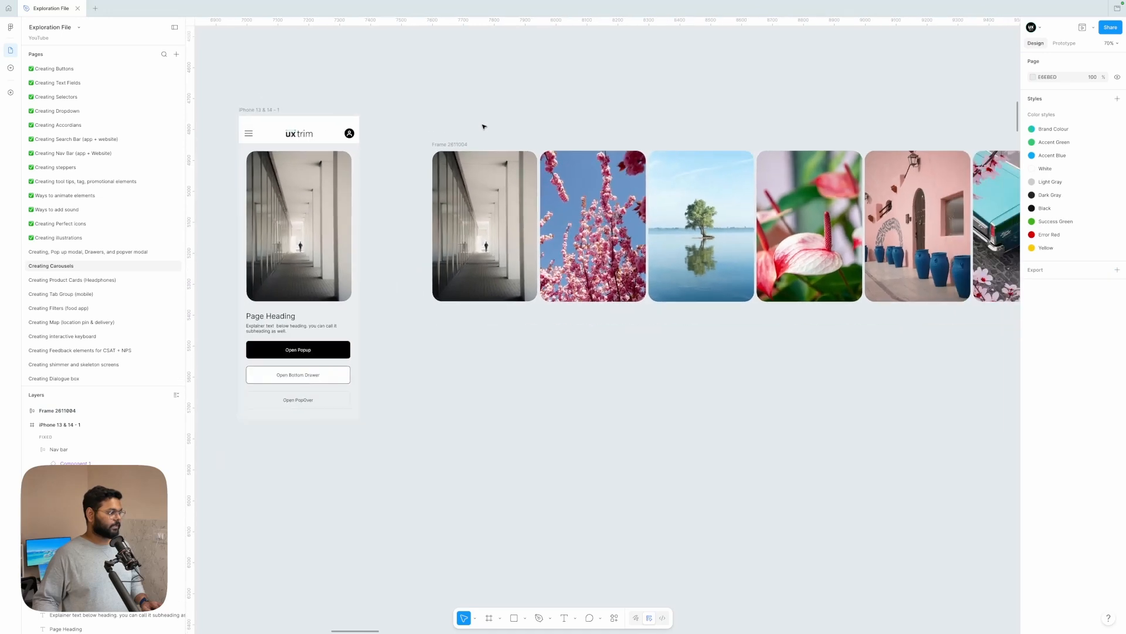
Step: Wrap the row of six photo cards in a new frame and narrow that frame to a width of 342
{"action": "left_click", "coordinate": [467, 141]}
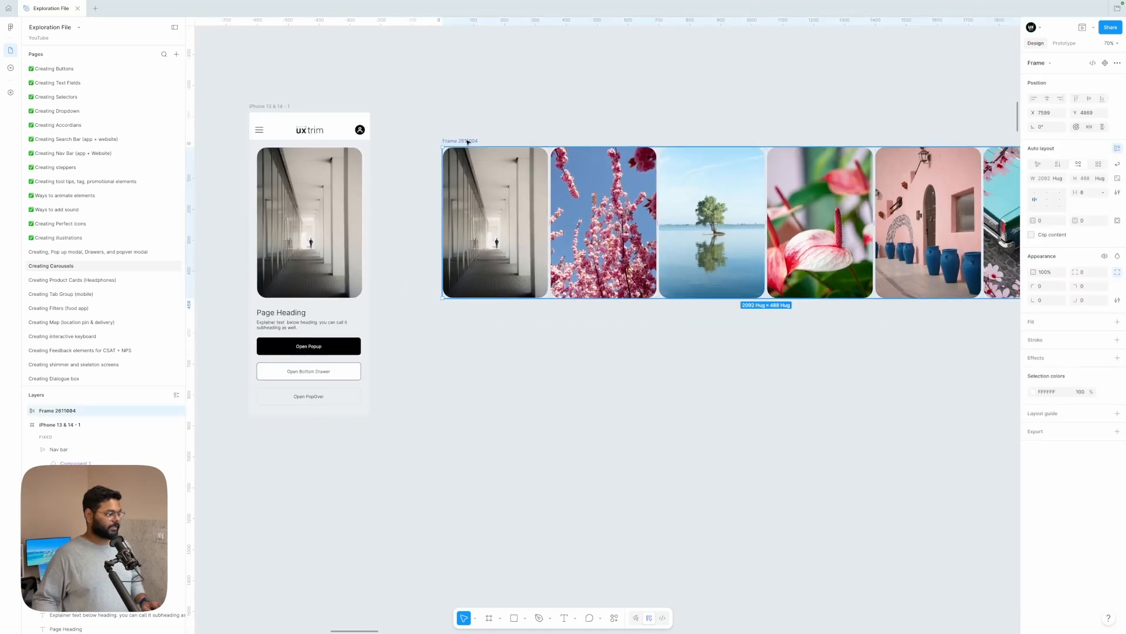
{"action": "scroll", "coordinate": [468, 142], "scroll_direction": "right", "scroll_amount": 2}
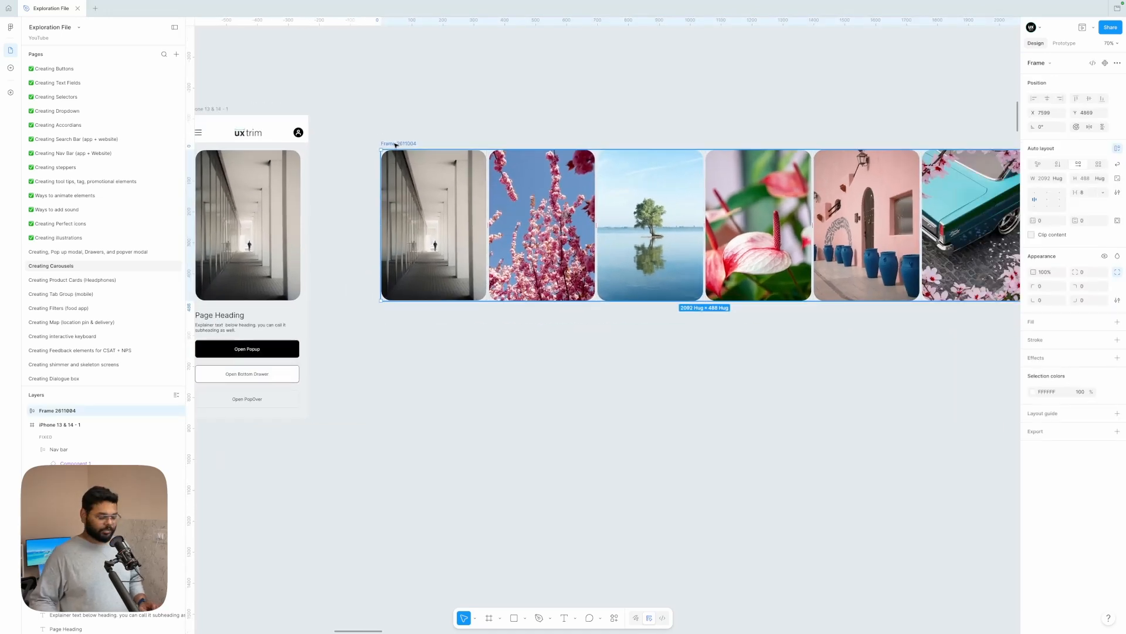
{"action": "key", "text": "ctrl+alt+g"}
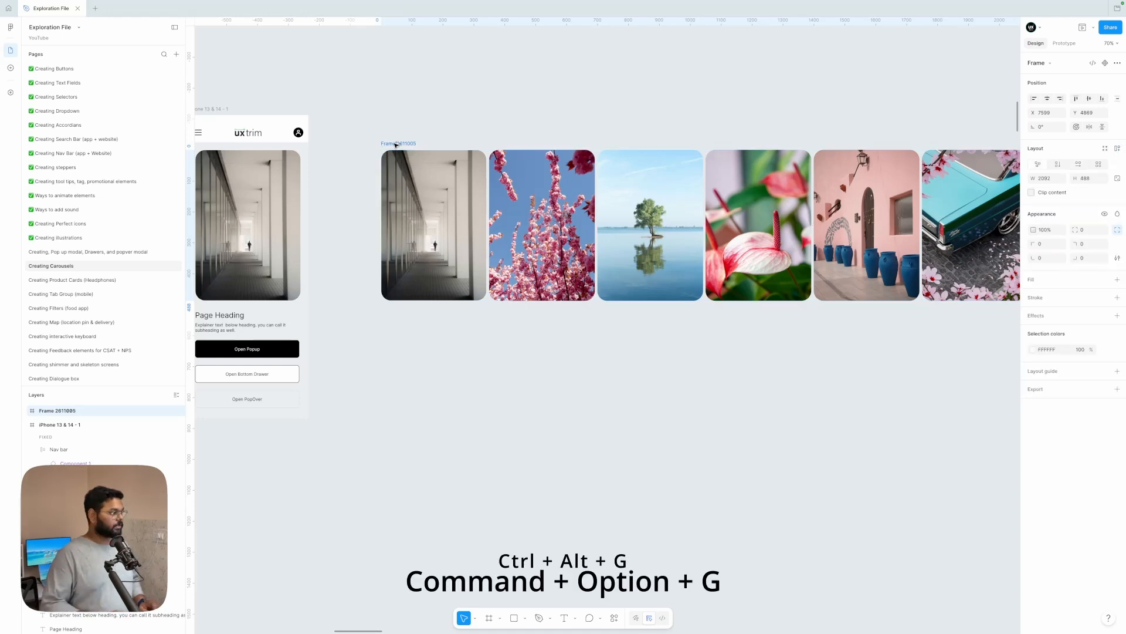
{"action": "scroll", "coordinate": [796, 99], "scroll_direction": "down", "scroll_amount": 5}
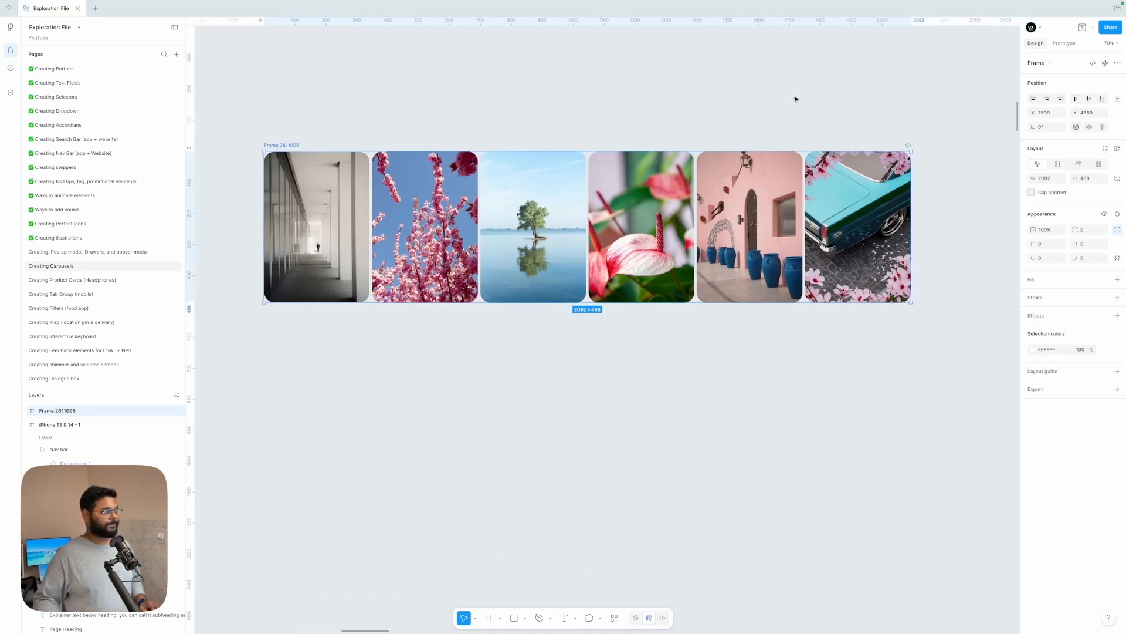
{"action": "left_click_drag", "start_coordinate": [862, 141], "coordinate": [543, 147]}
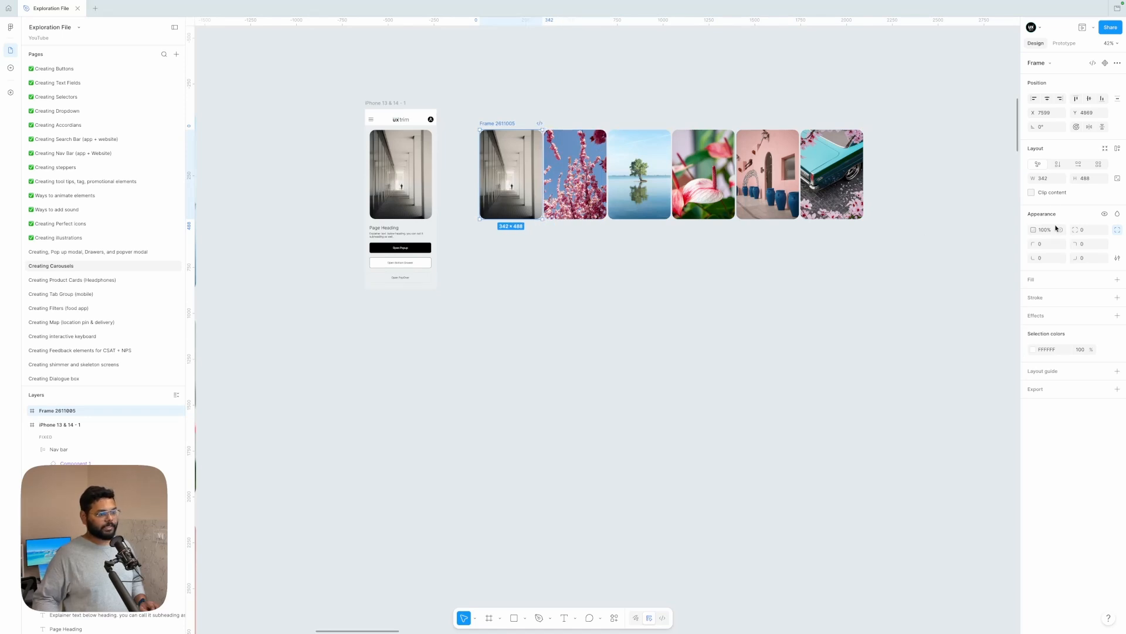
Step: Turn on content clipping for the outer frame and test it by temporarily widening the frame over the second card
{"action": "left_click", "coordinate": [1032, 193]}
{"action": "scroll", "coordinate": [581, 244], "scroll_direction": "up", "scroll_amount": 10}
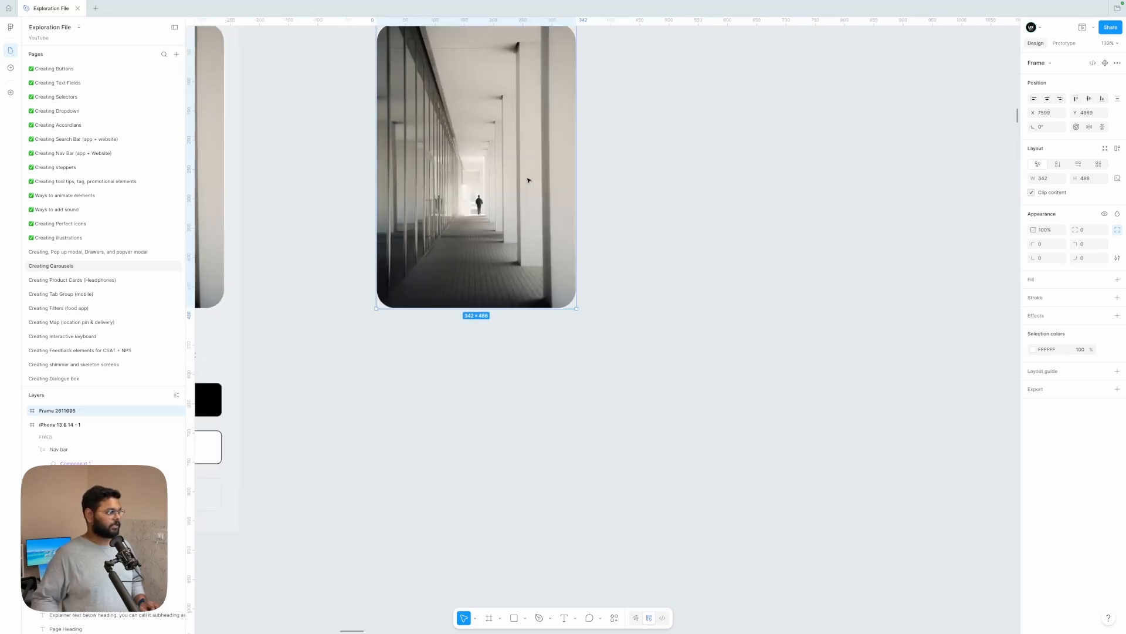
{"action": "left_click_drag", "start_coordinate": [653, 152], "coordinate": [822, 153]}
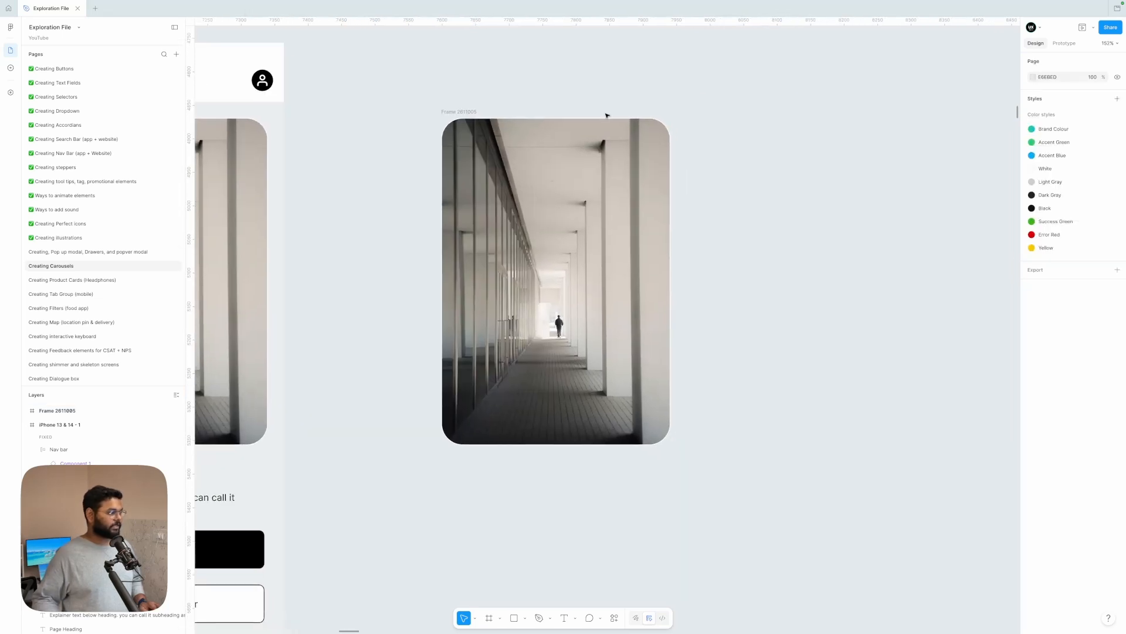
{"action": "scroll", "coordinate": [606, 114], "scroll_direction": "down", "scroll_amount": 4}
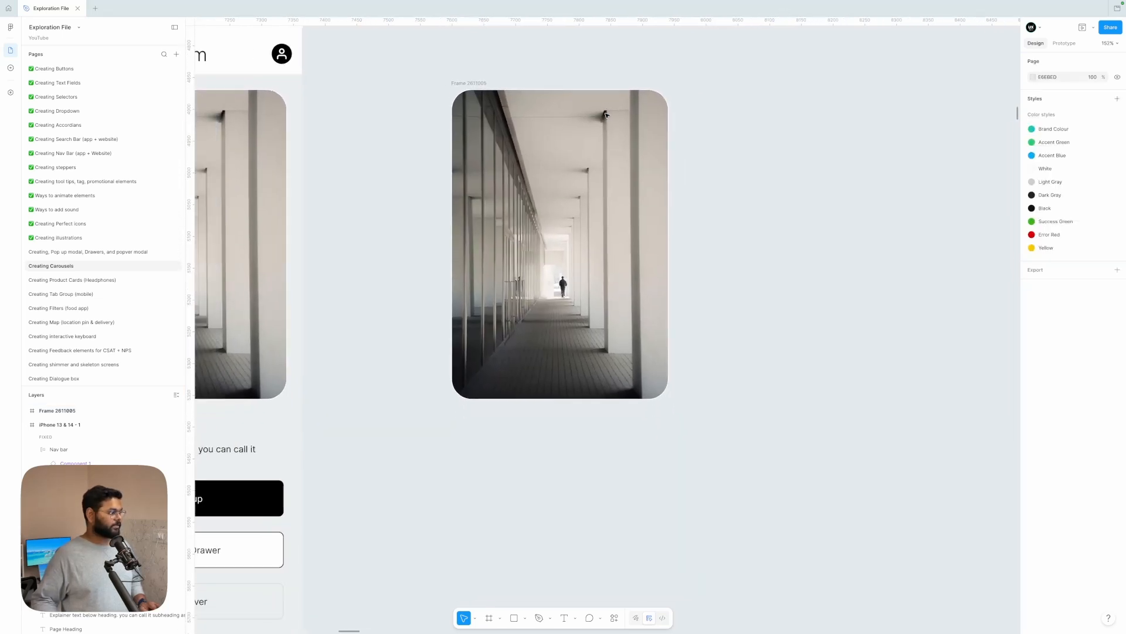
Step: Rename the clipped outer frame to "Slide 1"
{"action": "left_click", "coordinate": [513, 89]}
{"action": "double_click", "coordinate": [514, 89]}
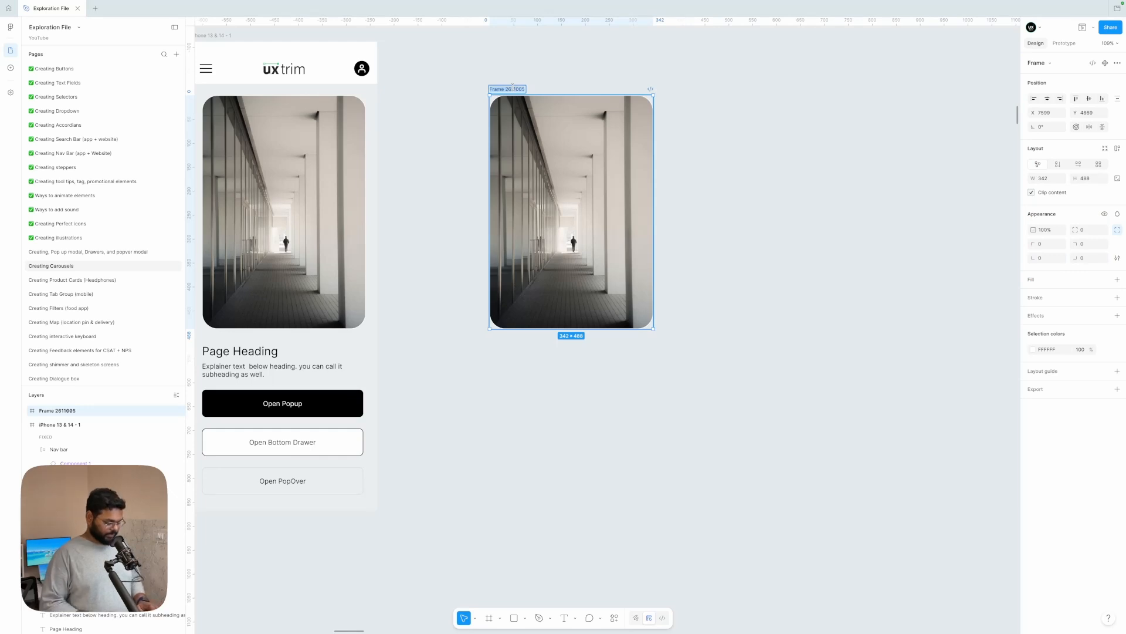
{"action": "type", "text": "5lide 1"}
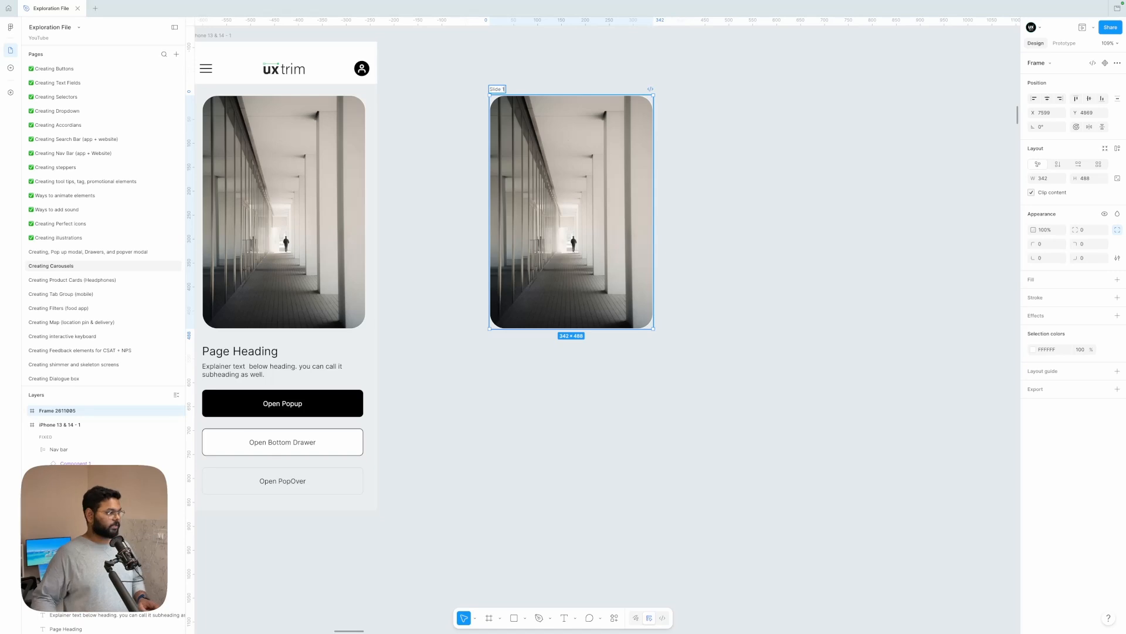
{"action": "left_click", "coordinate": [521, 68]}
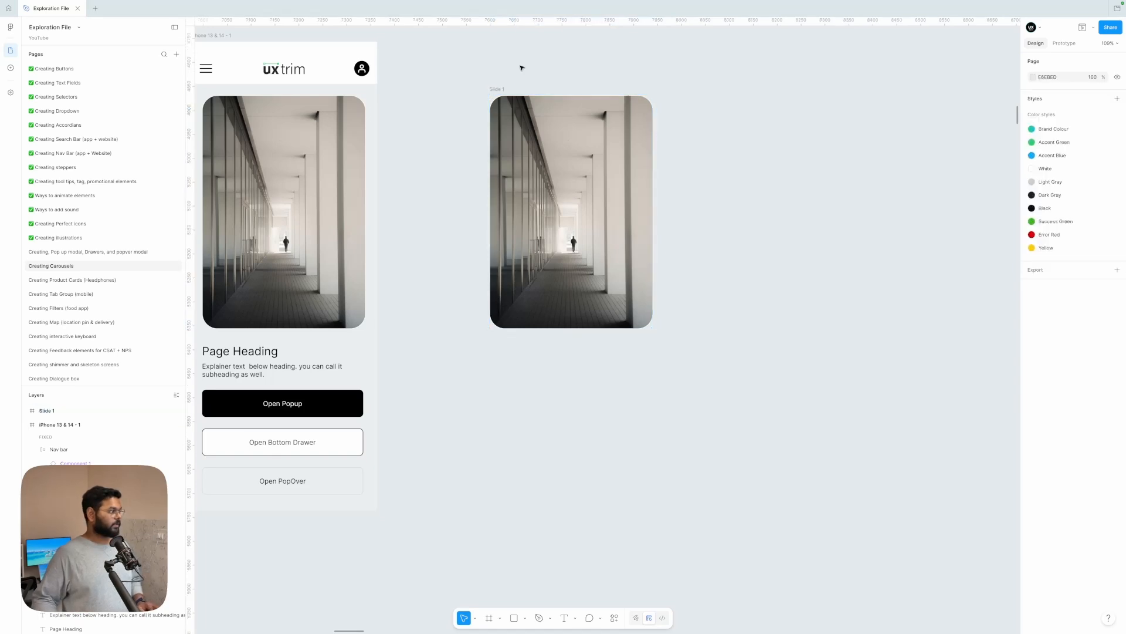
Step: Rename the auto layout frame inside Slide 1 to "main container"
{"action": "left_click", "coordinate": [541, 161]}
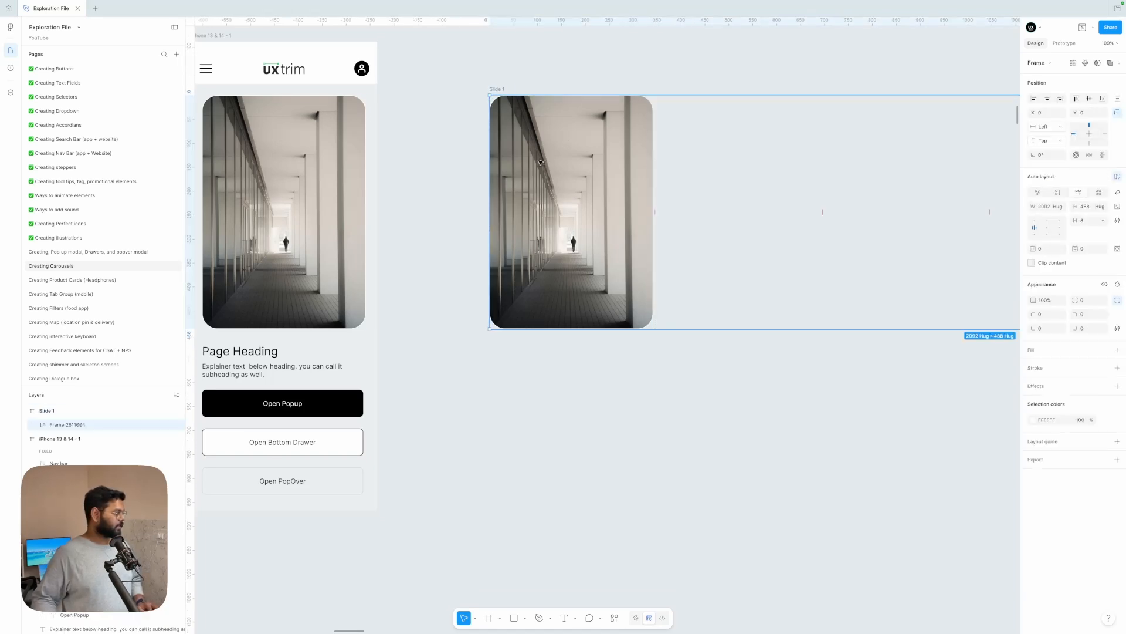
{"action": "double_click", "coordinate": [69, 426]}
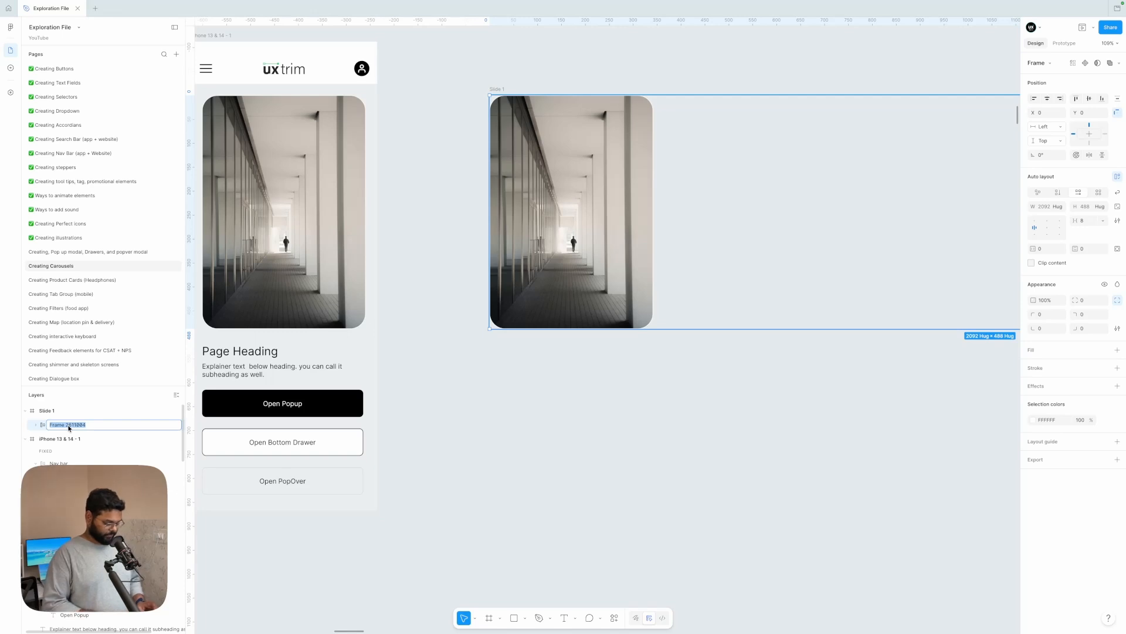
{"action": "type", "text": "main"}
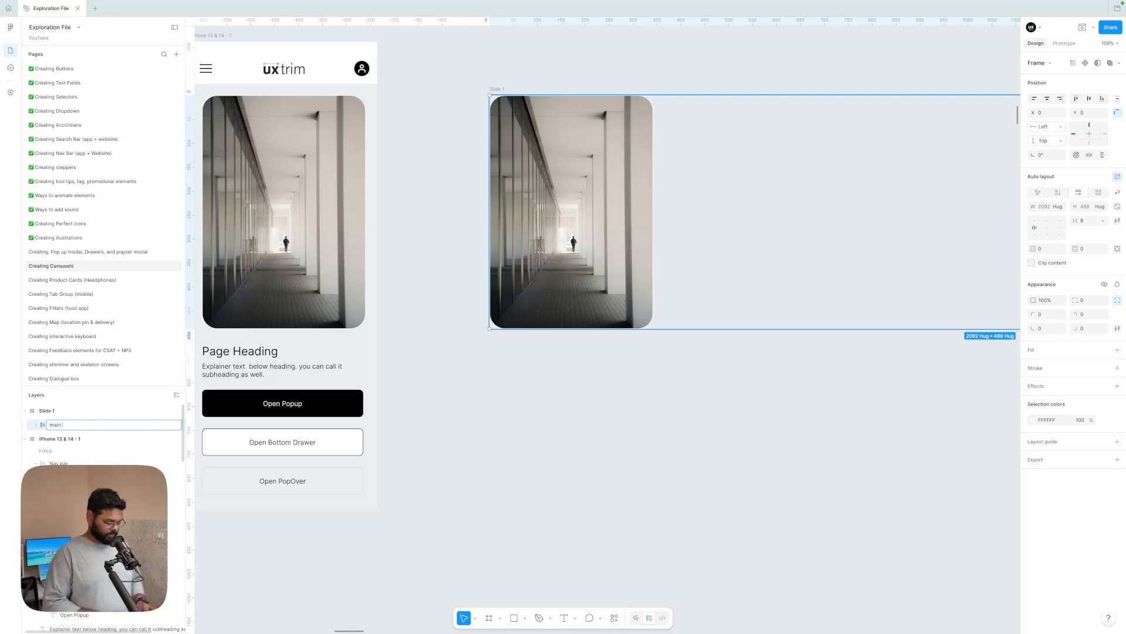
{"action": "type", "text": " container"}
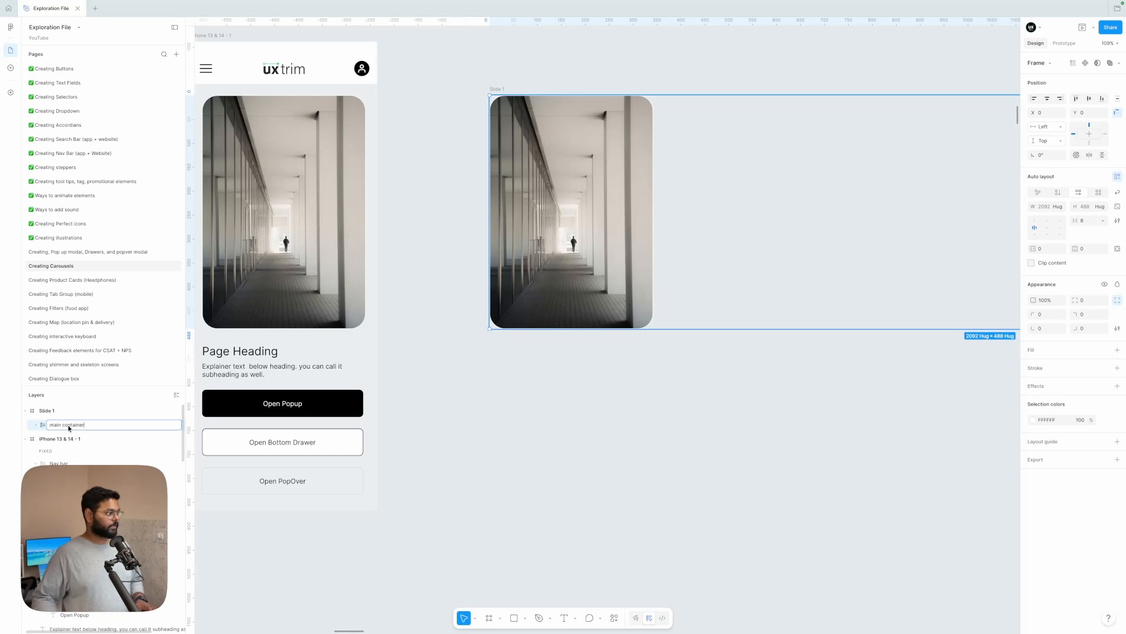
{"action": "left_click", "coordinate": [433, 180]}
Step: Move Slide 1 farther from the phone mockup to about X 7755, Y 4632 and duplicate it twice in a column below
{"action": "scroll", "coordinate": [433, 180], "scroll_direction": "right", "scroll_amount": 1}
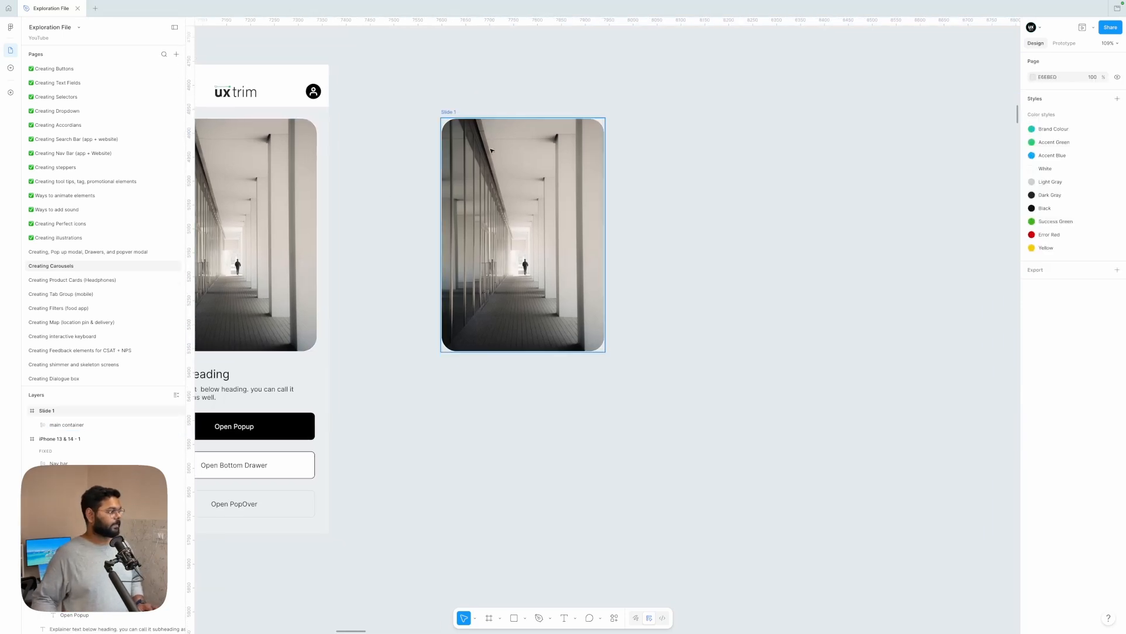
{"action": "left_click_drag", "start_coordinate": [453, 111], "coordinate": [525, 96]}
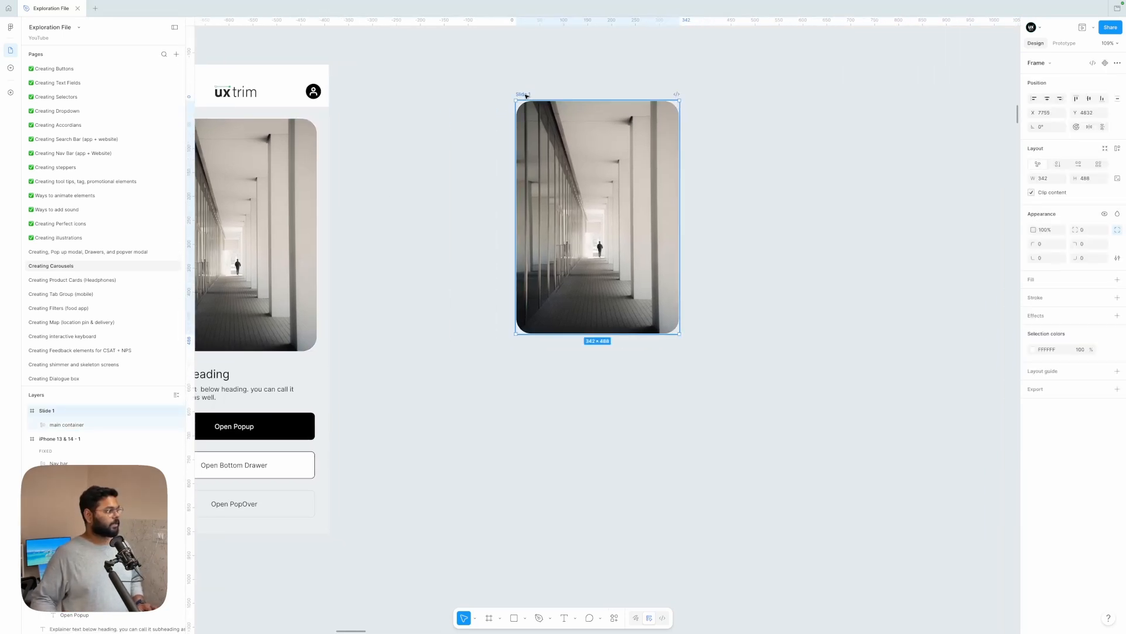
{"action": "scroll", "coordinate": [526, 95], "scroll_direction": "down", "scroll_amount": 3}
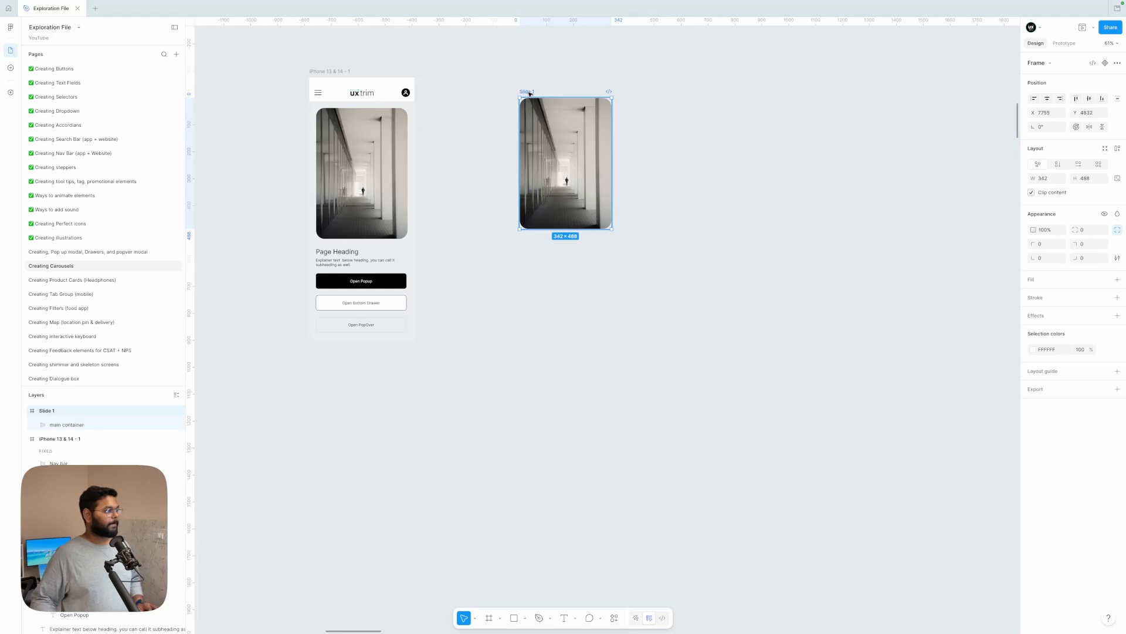
{"action": "left_click_drag", "start_coordinate": [529, 93], "coordinate": [528, 382]}
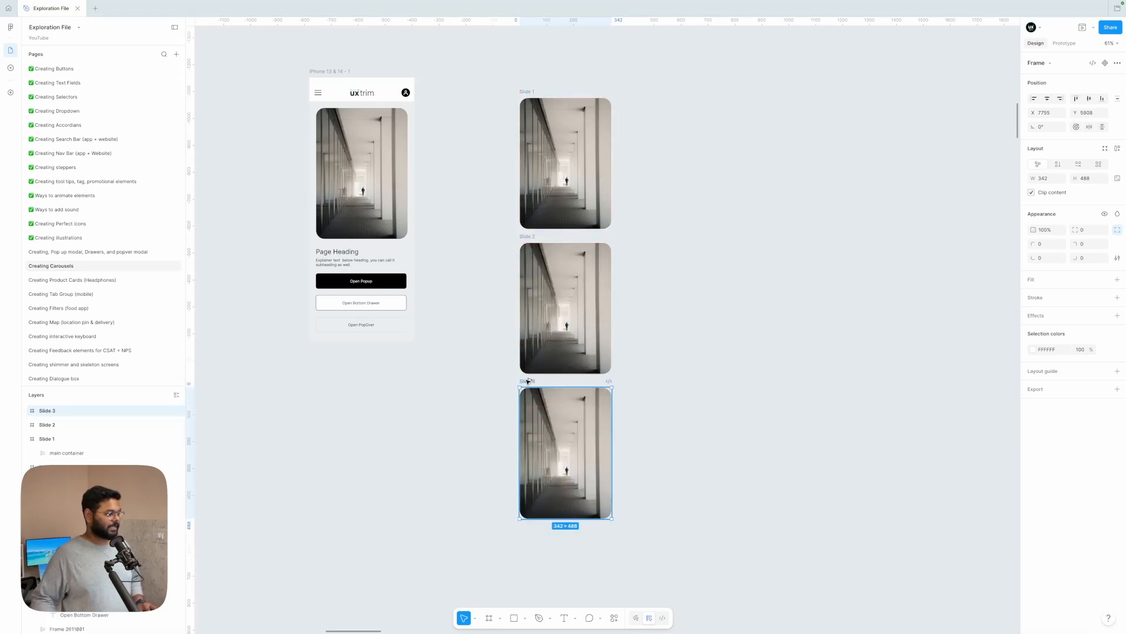
Step: Duplicate the slide frame three more times to form a second column of three beside the first
{"action": "scroll", "coordinate": [534, 352], "scroll_direction": "down", "scroll_amount": 3}
{"action": "scroll", "coordinate": [536, 326], "scroll_direction": "up", "scroll_amount": 4}
{"action": "scroll", "coordinate": [537, 326], "scroll_direction": "right", "scroll_amount": 2}
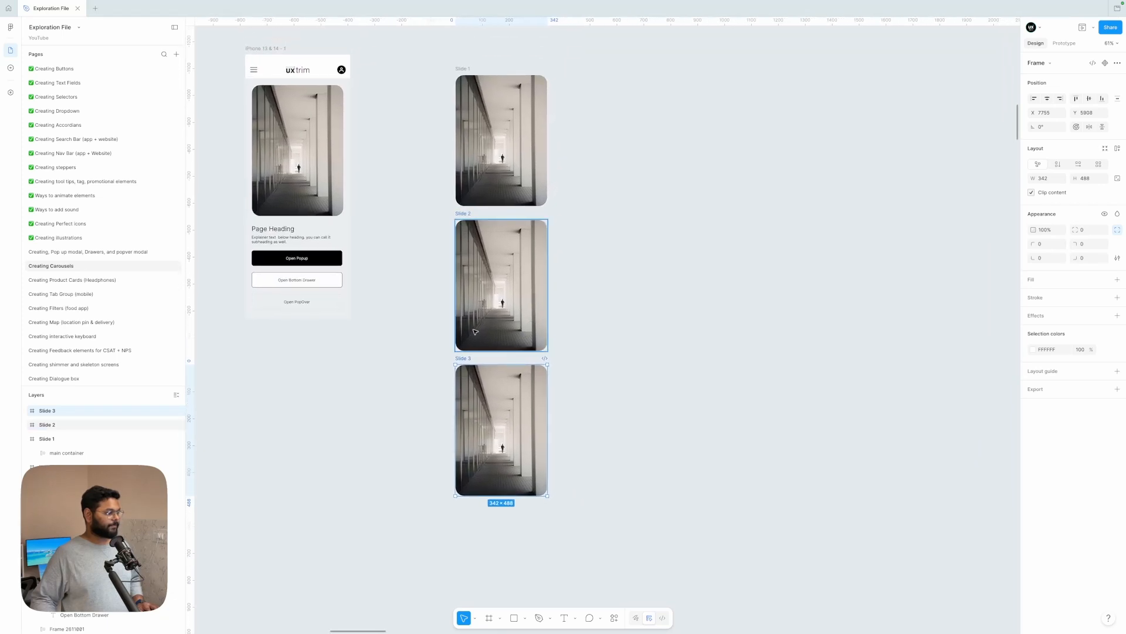
{"action": "left_click_drag", "start_coordinate": [461, 359], "coordinate": [596, 361]}
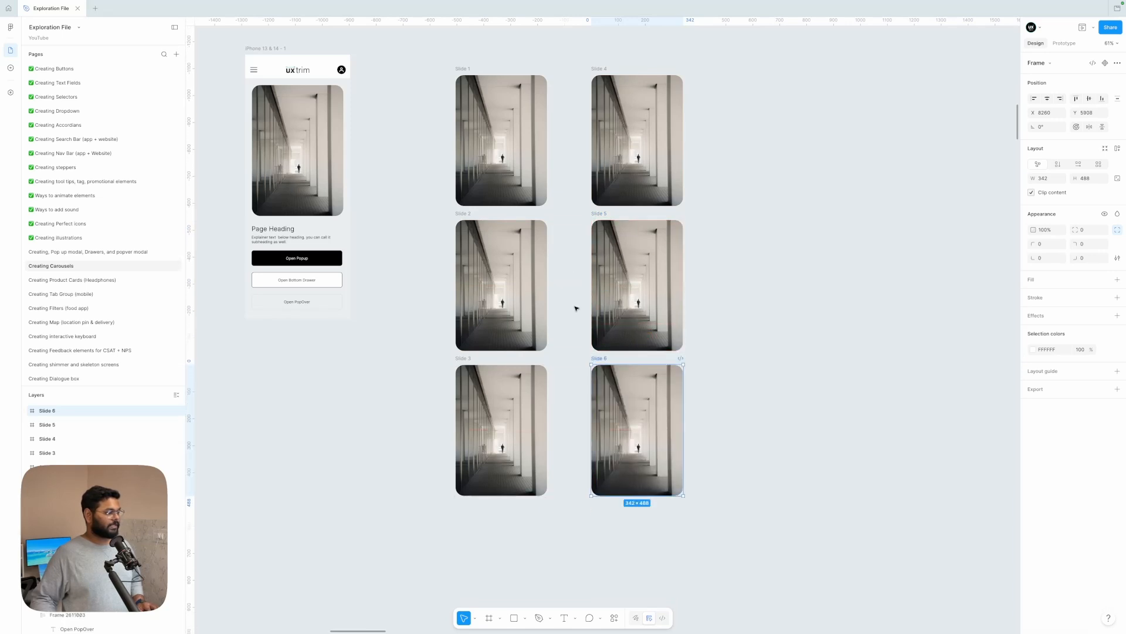
Step: Shift the main container in Slide 2 to X -350 so the pink blossom photo fills the frame
{"action": "left_click", "coordinate": [510, 147]}
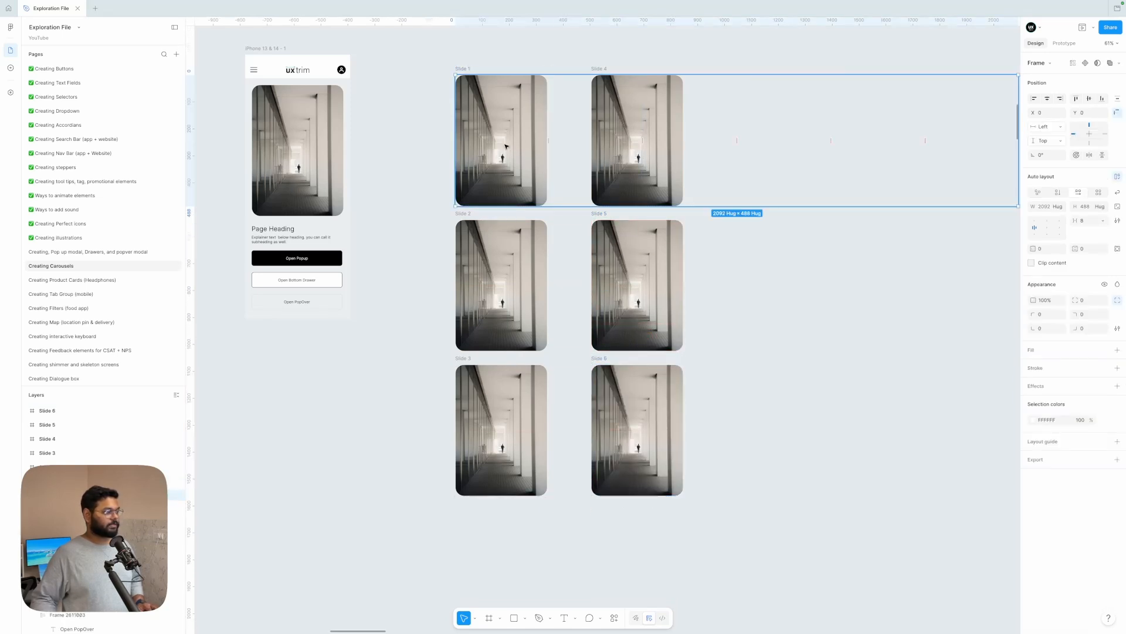
{"action": "left_click", "coordinate": [494, 264]}
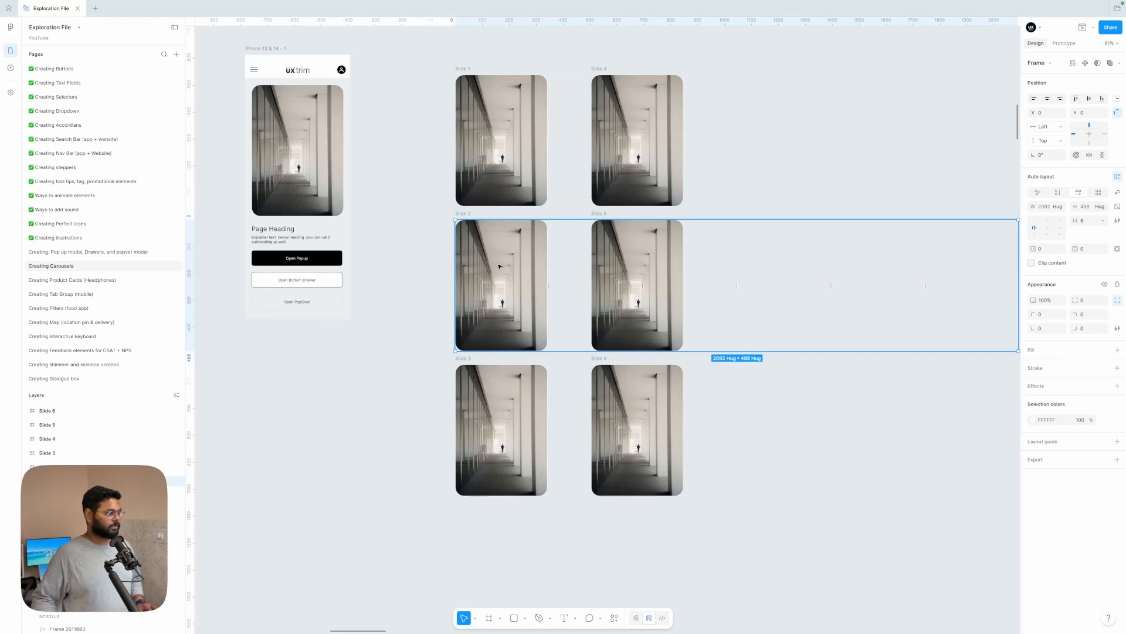
{"action": "key", "text": "shift+Left"}
{"action": "key", "text": "shift+Left"}
{"action": "key", "text": "shift+Left"}
{"action": "key", "text": "shift+Left"}
{"action": "key", "text": "shift+Left"}
{"action": "key", "text": "shift+Left"}
{"action": "key", "text": "shift+Left"}
{"action": "key", "text": "shift+Left"}
{"action": "key", "text": "shift+Left"}
{"action": "key", "text": "shift+Left"}
{"action": "key", "text": "shift+Left"}
{"action": "key", "text": "shift+Left"}
{"action": "key", "text": "shift+Left"}
{"action": "key", "text": "shift+Left"}
{"action": "key", "text": "shift+Left"}
{"action": "key", "text": "shift+Left"}
{"action": "key", "text": "shift+Left"}
{"action": "key", "text": "shift+Left"}
{"action": "key", "text": "shift+Left"}
{"action": "key", "text": "shift+Left"}
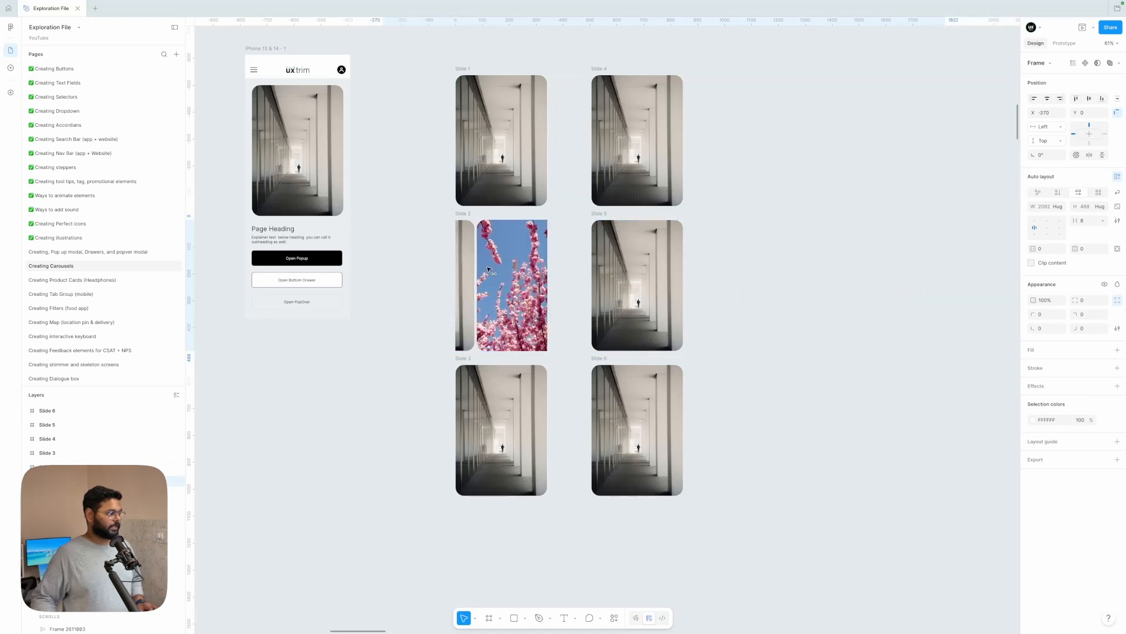
{"action": "key", "text": "shift+Left"}
{"action": "key", "text": "shift+Left"}
{"action": "key", "text": "shift+Left"}
{"action": "key", "text": "shift+Left"}
{"action": "key", "text": "shift+Left"}
{"action": "key", "text": "shift+Left"}
{"action": "key", "text": "shift+Left"}
{"action": "key", "text": "shift+Left"}
{"action": "scroll", "coordinate": [488, 269], "scroll_direction": "up", "scroll_amount": 5}
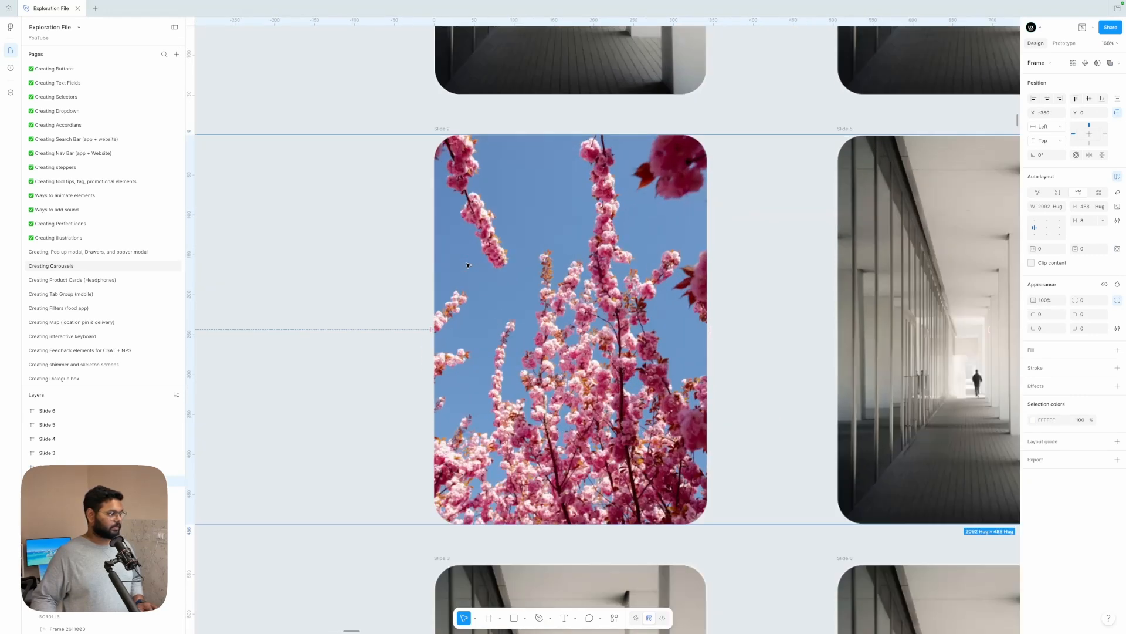
{"action": "scroll", "coordinate": [468, 264], "scroll_direction": "up", "scroll_amount": 2}
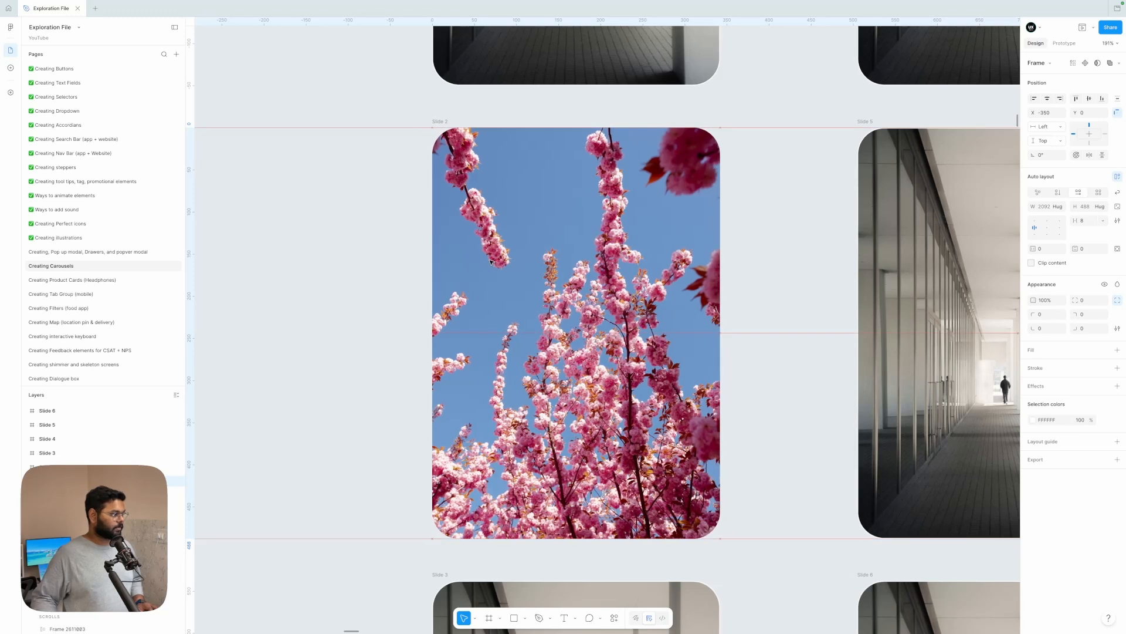
{"action": "scroll", "coordinate": [446, 123], "scroll_direction": "down", "scroll_amount": 5}
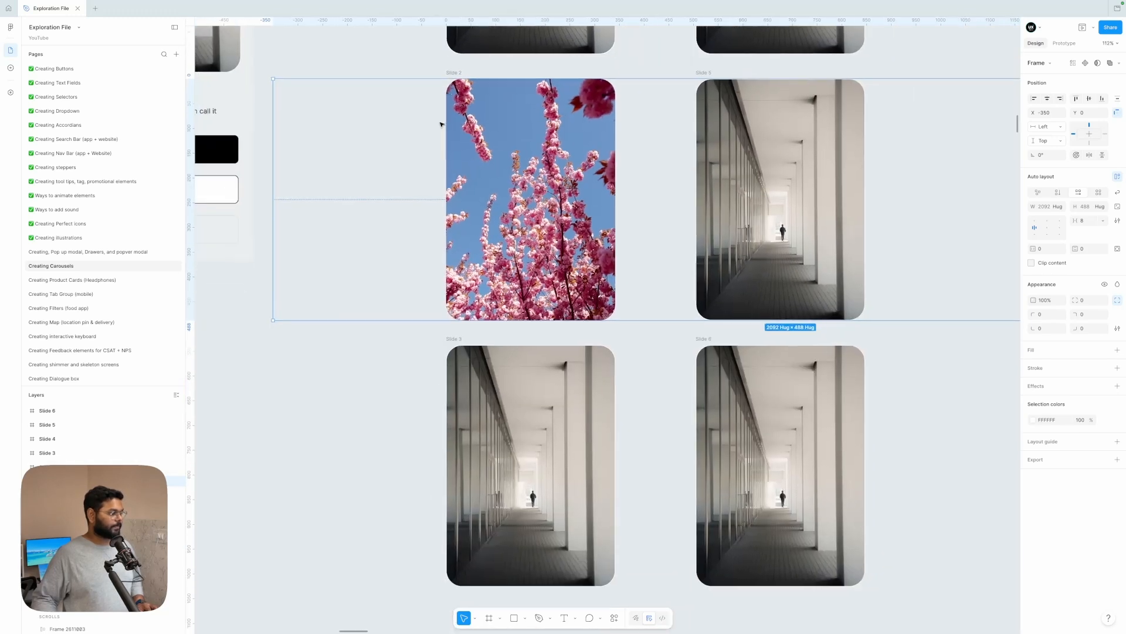
Step: Nudge the main container in Slide 3 sideways until the photo of the tree in the lake fills the frame
{"action": "left_click", "coordinate": [519, 364]}
{"action": "left_click", "coordinate": [534, 370]}
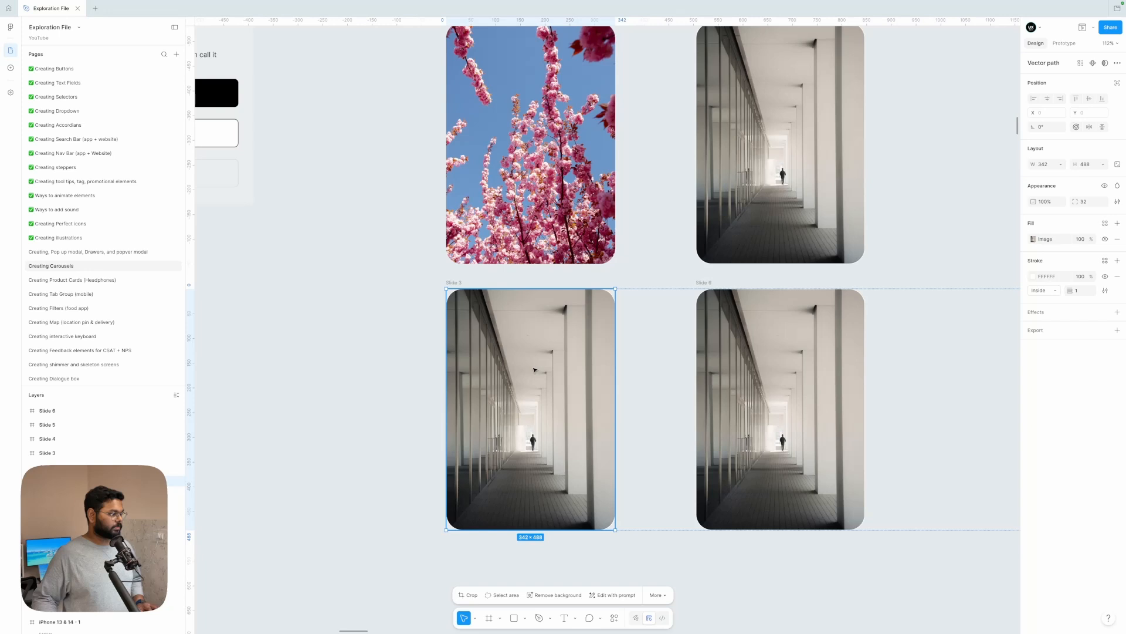
{"action": "left_click", "coordinate": [433, 330]}
{"action": "left_click", "coordinate": [520, 350]}
{"action": "key", "text": "shift+Left"}
{"action": "key", "text": "shift+Left"}
{"action": "key", "text": "shift+Left"}
{"action": "key", "text": "shift+Left"}
{"action": "key", "text": "shift+Left"}
{"action": "key", "text": "shift+Left"}
{"action": "key", "text": "shift+Left"}
{"action": "key", "text": "shift+Left"}
{"action": "key", "text": "shift+Left"}
{"action": "key", "text": "shift+Left"}
{"action": "key", "text": "shift+Left"}
{"action": "key", "text": "shift+Left"}
{"action": "key", "text": "shift+Left"}
{"action": "key", "text": "shift+Left"}
{"action": "key", "text": "shift+Left"}
{"action": "key", "text": "shift+Left"}
{"action": "key", "text": "shift+Left"}
{"action": "key", "text": "shift+Left"}
{"action": "key", "text": "shift+Left"}
{"action": "key", "text": "shift+Left"}
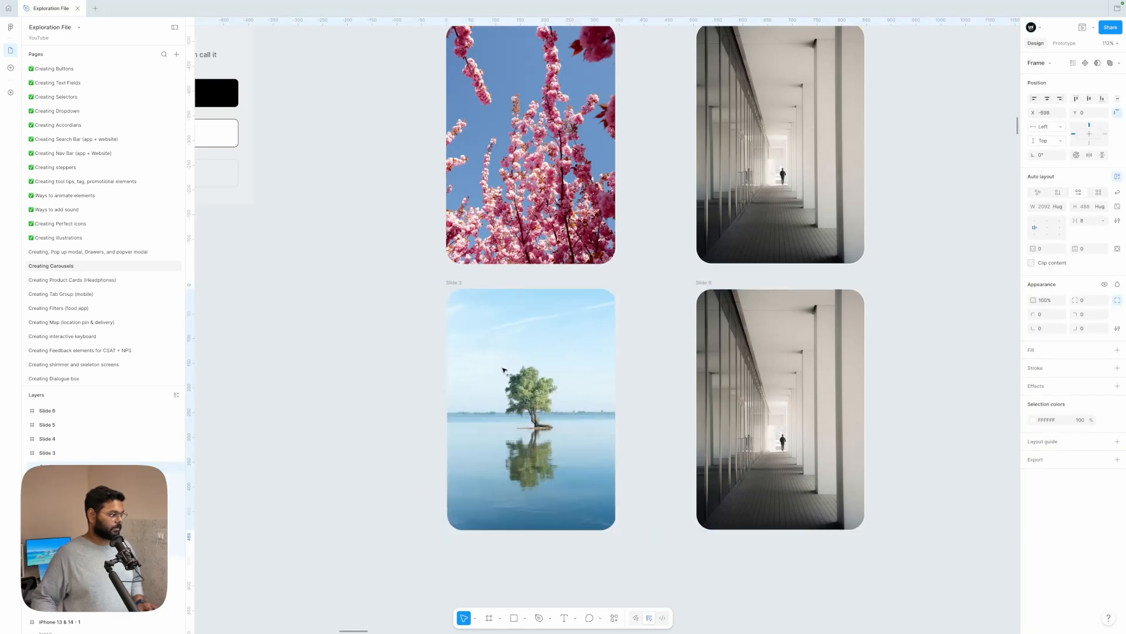
{"action": "key", "text": "Left"}
{"action": "key", "text": "Left"}
{"action": "key", "text": "Left"}
{"action": "key", "text": "Left"}
{"action": "key", "text": "Left"}
{"action": "key", "text": "Left"}
{"action": "key", "text": "Left"}
{"action": "key", "text": "Left"}
{"action": "key", "text": "Left"}
{"action": "key", "text": "Left"}
Step: Shift the main container in Slide 4 to X -1050 so the red flower photo fills the frame
{"action": "scroll", "coordinate": [503, 369], "scroll_direction": "down", "scroll_amount": 5}
{"action": "double_click", "coordinate": [637, 211]}
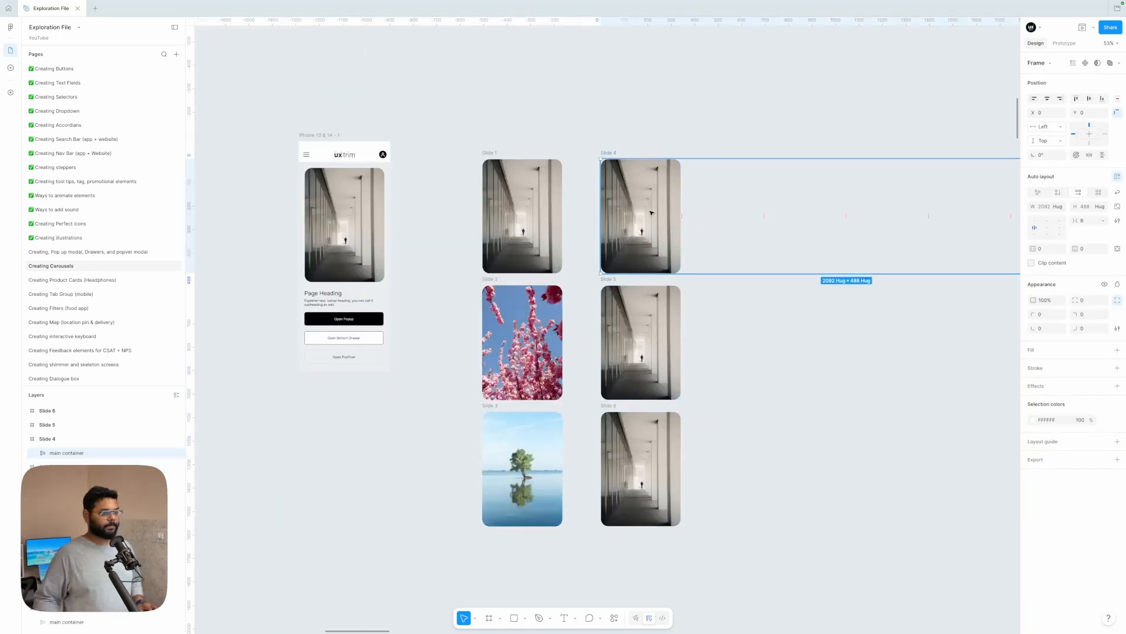
{"action": "left_click_drag", "start_coordinate": [1032, 113], "coordinate": [112, 123]}
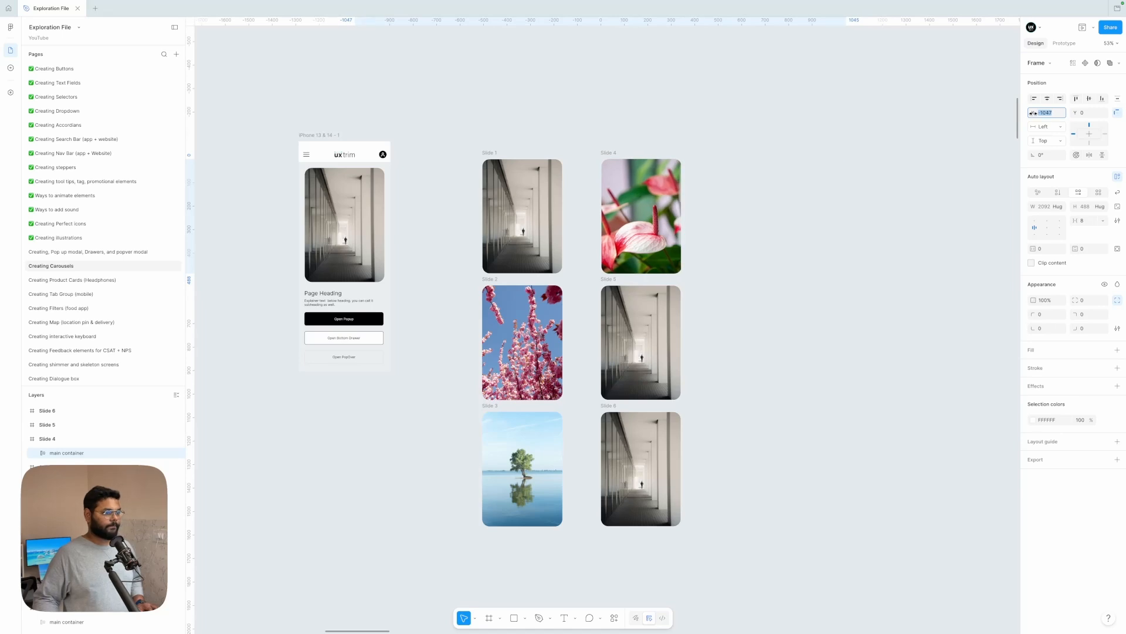
{"action": "scroll", "coordinate": [587, 184], "scroll_direction": "up", "scroll_amount": 6}
{"action": "left_click", "coordinate": [563, 183]}
{"action": "scroll", "coordinate": [563, 183], "scroll_direction": "down", "scroll_amount": 5}
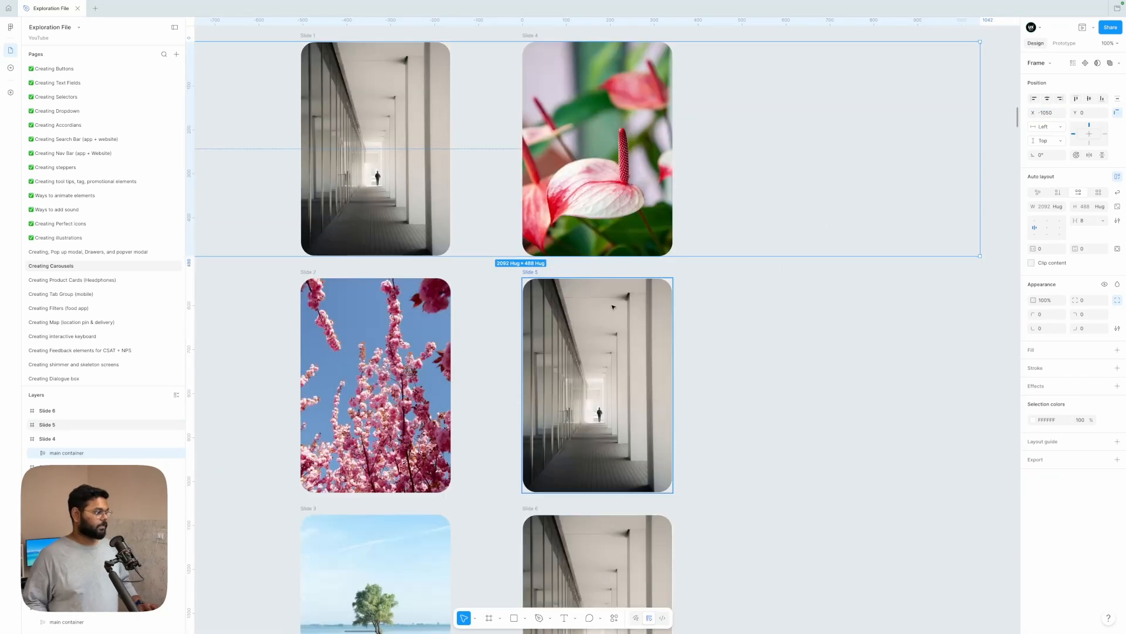
Step: Shift the main container in Slide 5 to about X -1399 so the pink building photo fills the frame
{"action": "left_click", "coordinate": [610, 352]}
{"action": "left_click_drag", "start_coordinate": [1033, 112], "coordinate": [563, 133]}
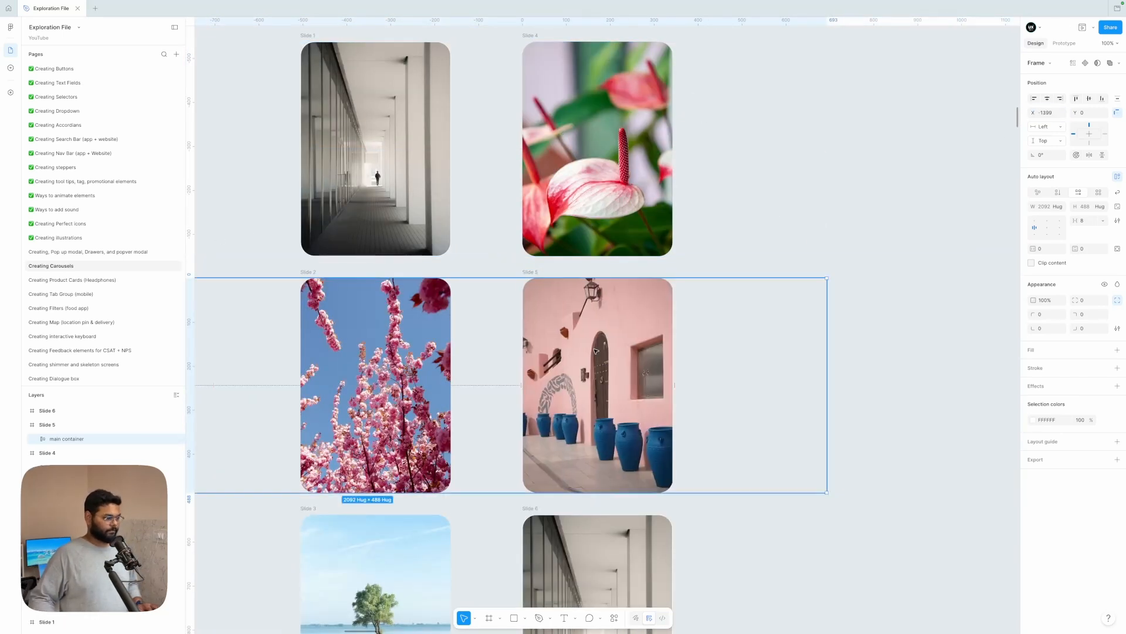
{"action": "scroll", "coordinate": [607, 434], "scroll_direction": "down", "scroll_amount": 2}
Step: Align the main container in Slide 6 to the frame's right edge so the turquoise car photo fills the frame
{"action": "double_click", "coordinate": [607, 487]}
{"action": "scroll", "coordinate": [607, 487], "scroll_direction": "down", "scroll_amount": 1}
{"action": "left_click_drag", "start_coordinate": [1033, 112], "coordinate": [938, 121]}
{"action": "left_click", "coordinate": [1059, 98]}
{"action": "left_click", "coordinate": [798, 257]}
{"action": "scroll", "coordinate": [797, 258], "scroll_direction": "down", "scroll_amount": 5}
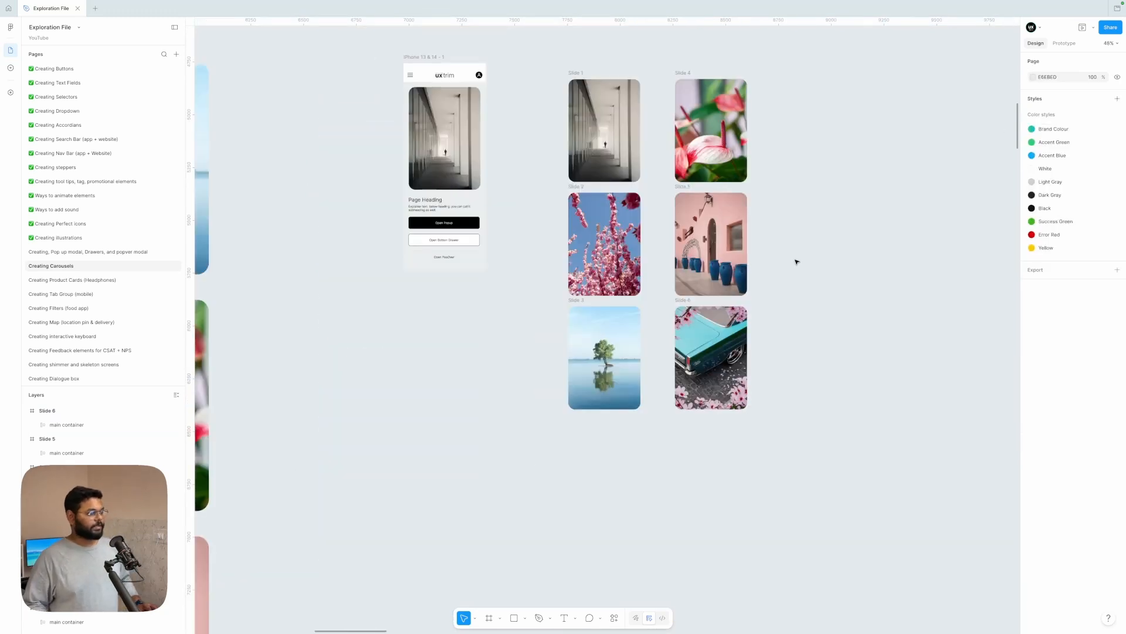
{"action": "scroll", "coordinate": [798, 259], "scroll_direction": "up", "scroll_amount": 2}
{"action": "scroll", "coordinate": [798, 258], "scroll_direction": "right", "scroll_amount": 1}
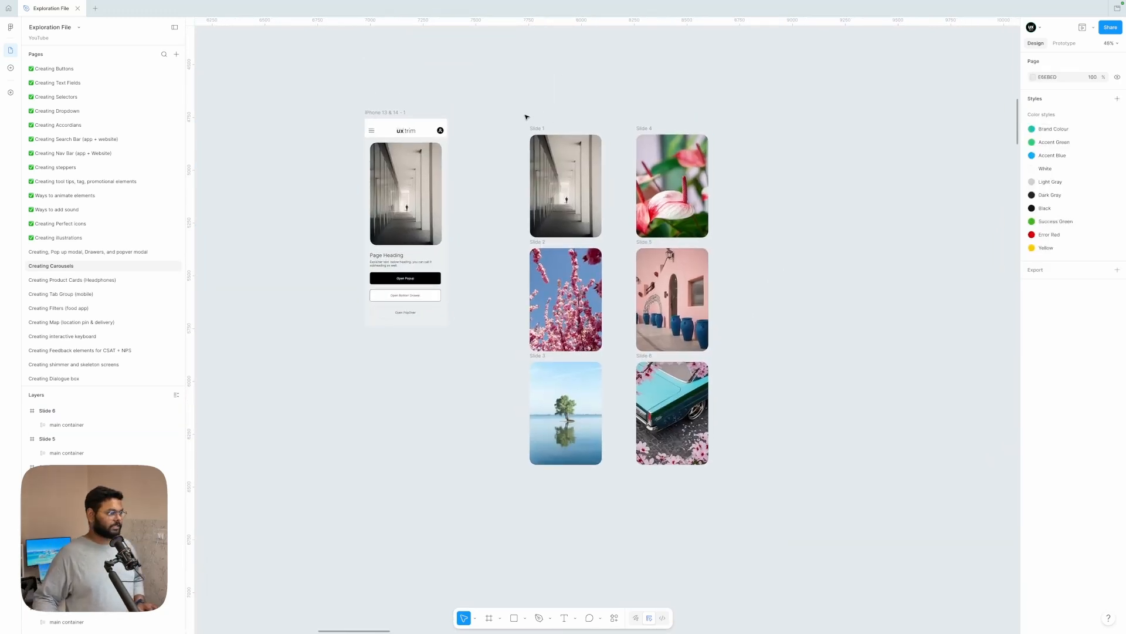
Step: Move Slides 4 to 6 closer to the first column and combine all six slides into a component set
{"action": "left_click_drag", "start_coordinate": [626, 116], "coordinate": [744, 503]}
{"action": "left_click_drag", "start_coordinate": [686, 297], "coordinate": [663, 298]}
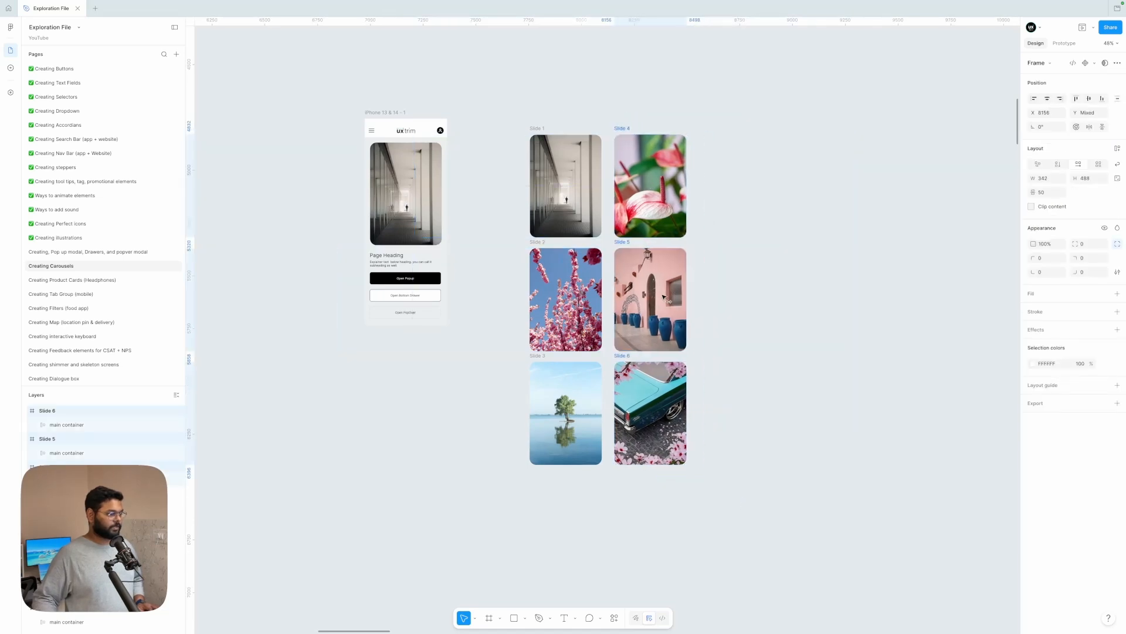
{"action": "left_click_drag", "start_coordinate": [512, 102], "coordinate": [722, 543]}
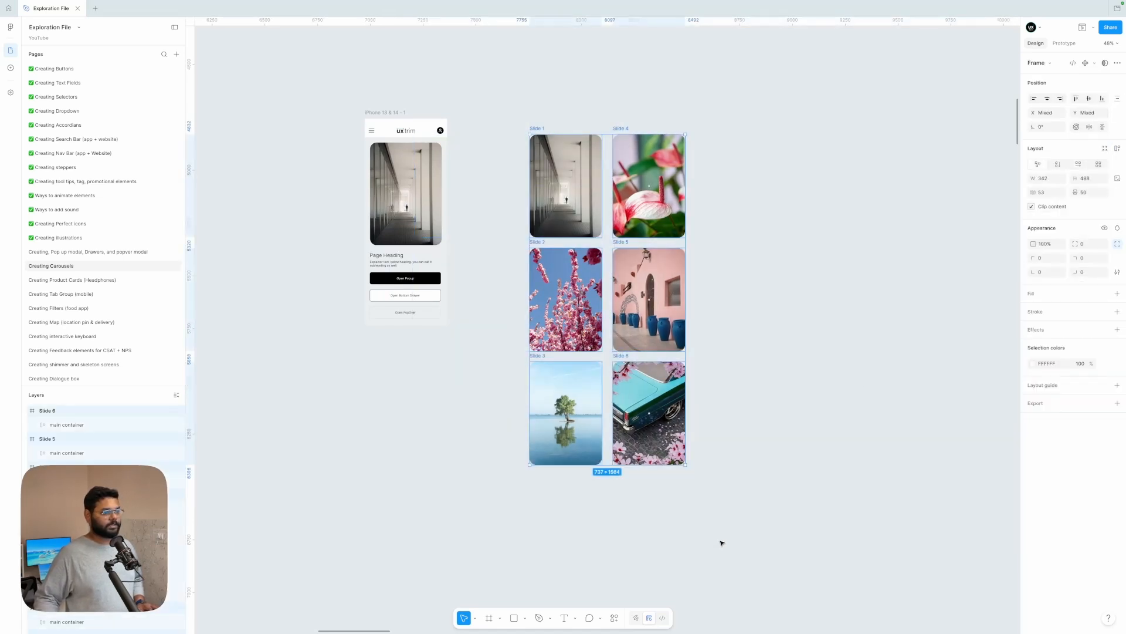
{"action": "left_click", "coordinate": [1094, 64]}
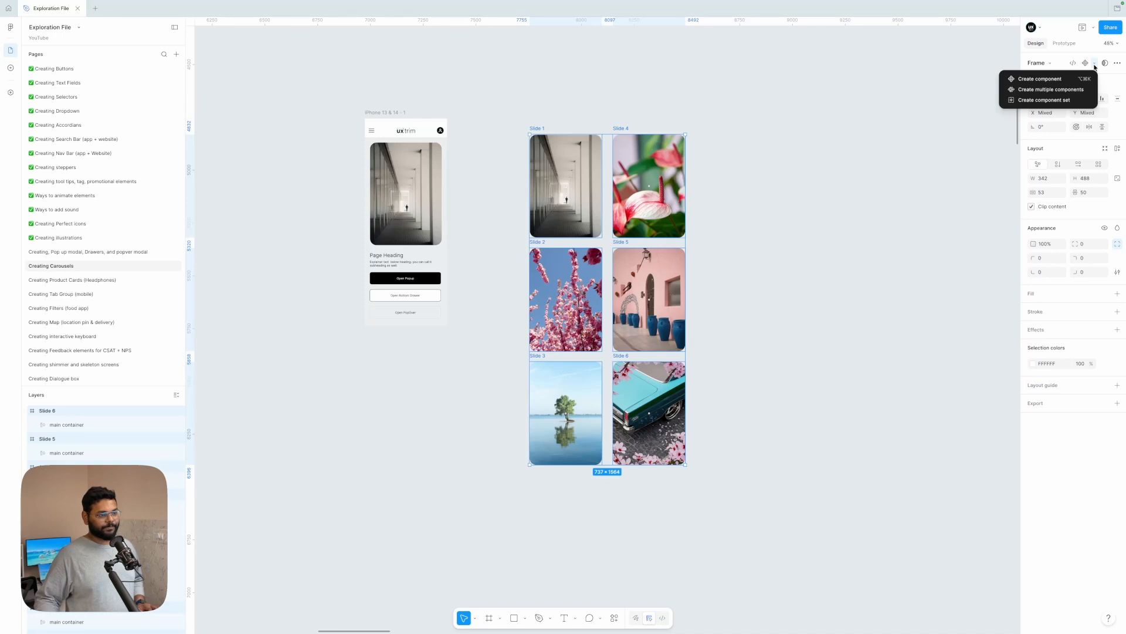
{"action": "left_click", "coordinate": [1041, 101]}
{"action": "left_click", "coordinate": [797, 156]}
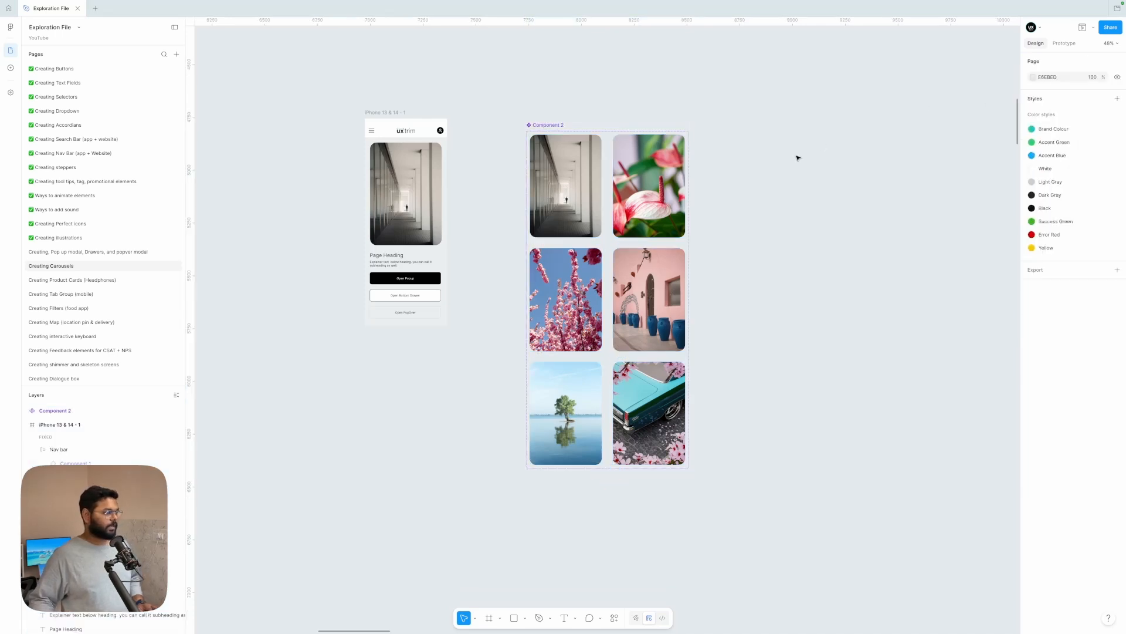
Step: Add a prototype connection from the Slide 1 variant to the Slide 2 variant
{"action": "scroll", "coordinate": [596, 237], "scroll_direction": "up", "scroll_amount": 5}
{"action": "left_click", "coordinate": [596, 236]}
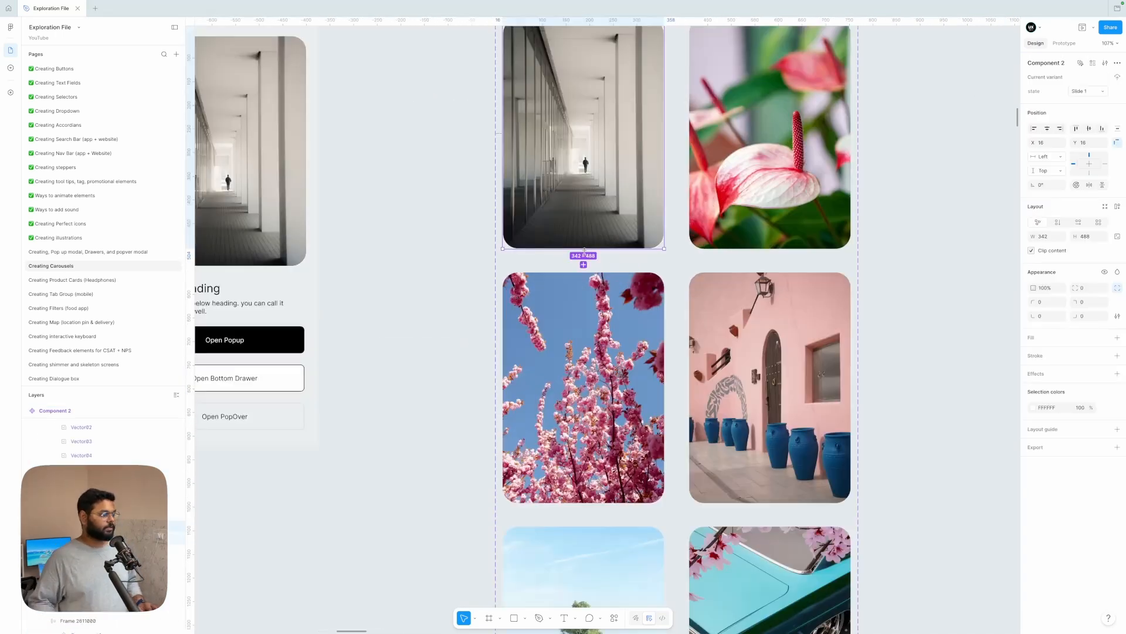
{"action": "left_click", "coordinate": [1064, 42]}
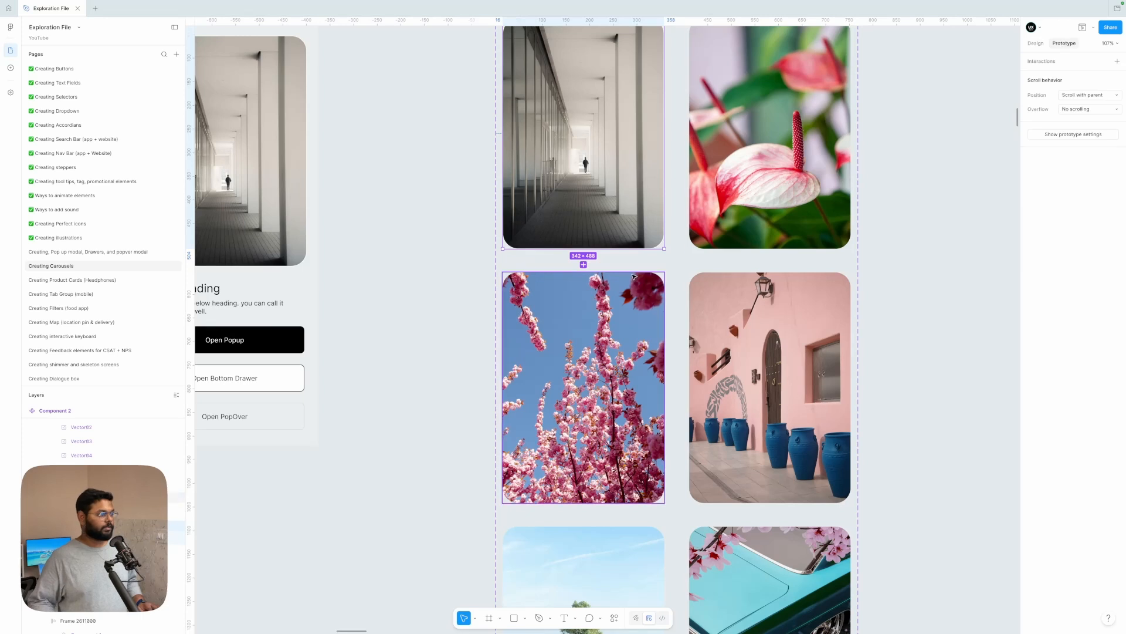
{"action": "left_click_drag", "start_coordinate": [583, 264], "coordinate": [580, 307]}
{"action": "scroll", "coordinate": [581, 307], "scroll_direction": "down", "scroll_amount": 1}
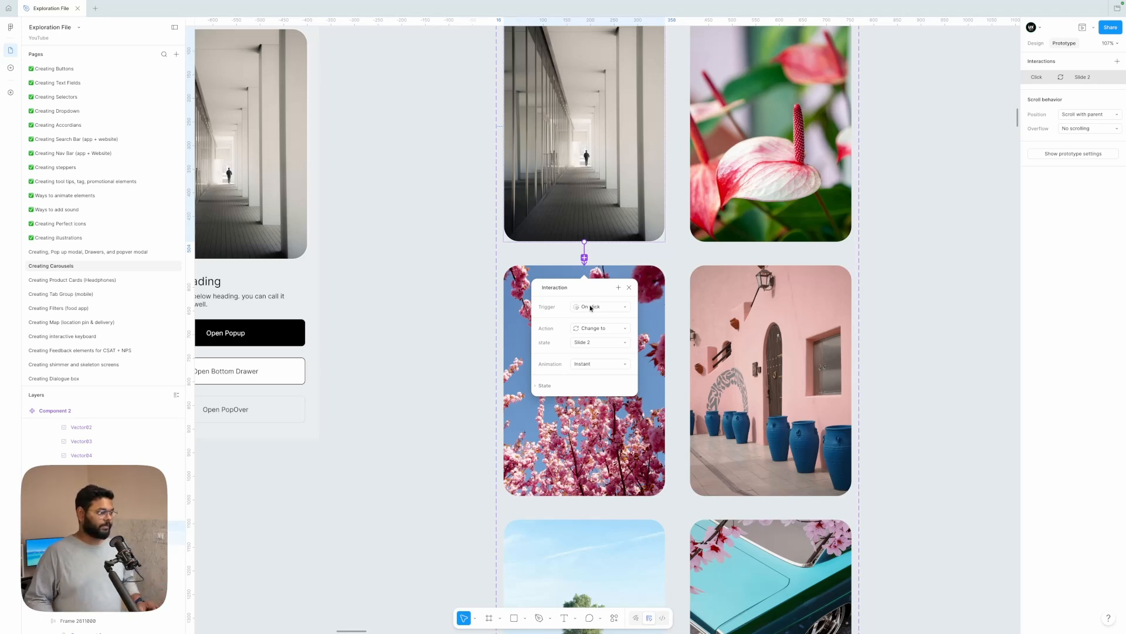
{"action": "scroll", "coordinate": [590, 307], "scroll_direction": "down", "scroll_amount": 3}
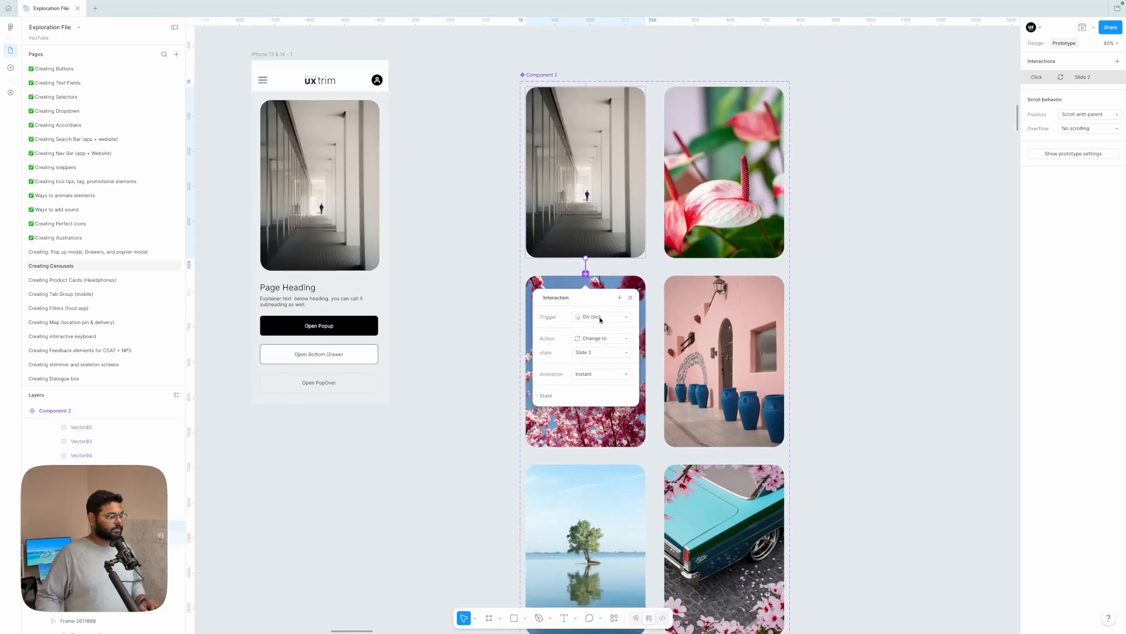
Step: Set the Slide 1 interaction's trigger to After delay and its animation to Smart animate
{"action": "left_click", "coordinate": [600, 317]}
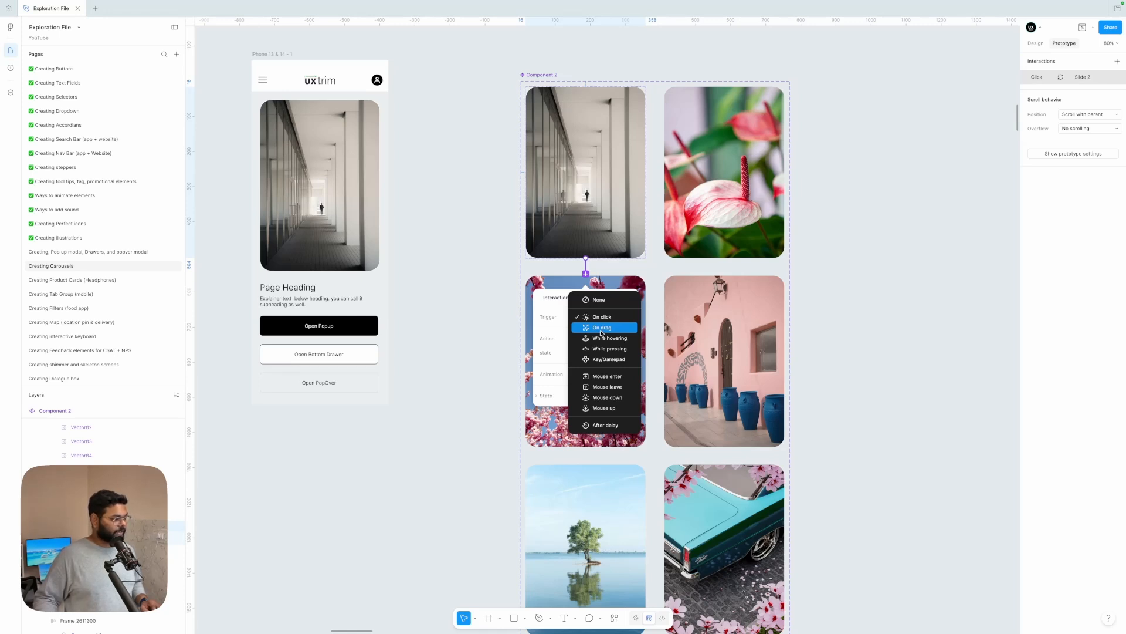
{"action": "left_click", "coordinate": [605, 425]}
{"action": "left_click", "coordinate": [605, 388]}
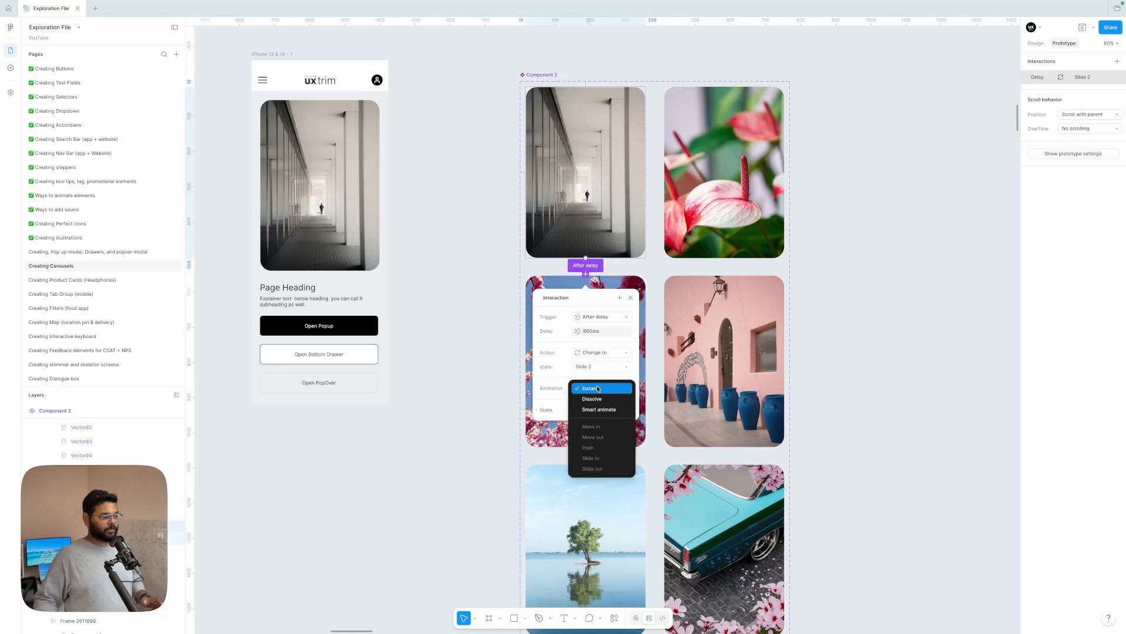
{"action": "left_click", "coordinate": [598, 409]}
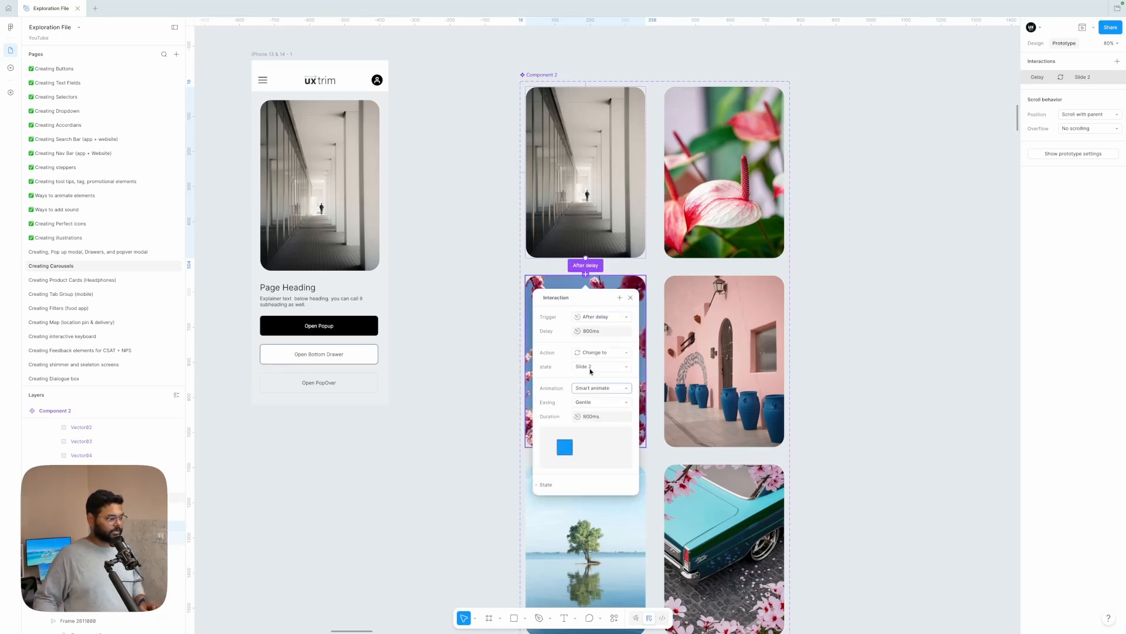
Step: Set the Slide 1 interaction's delay to 500 ms
{"action": "left_click", "coordinate": [597, 333]}
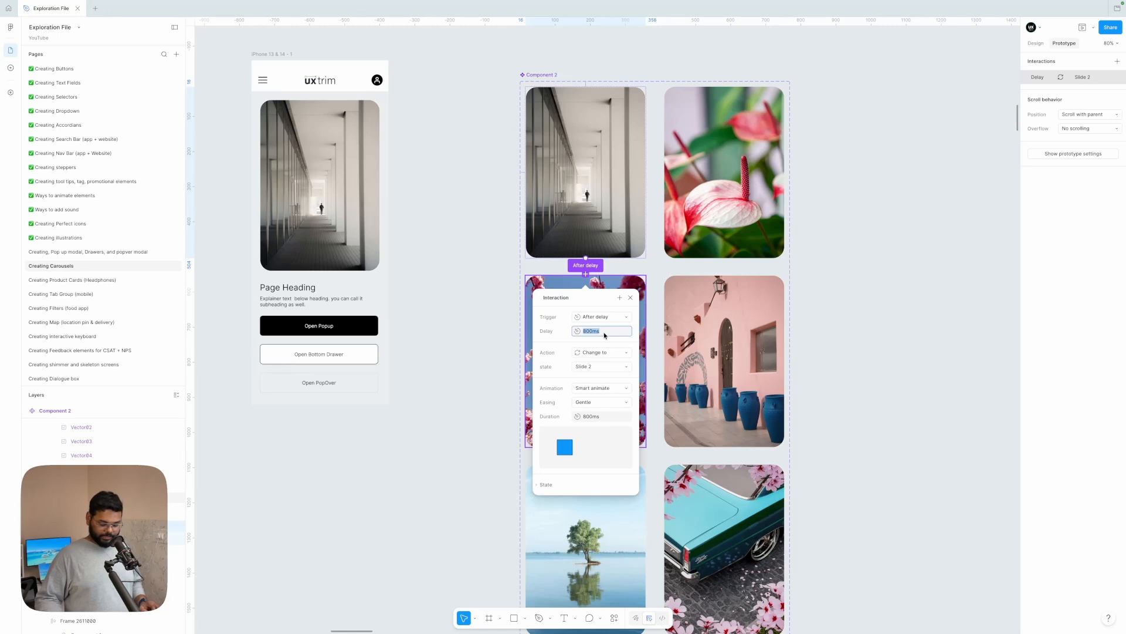
{"action": "type", "text": "5"}
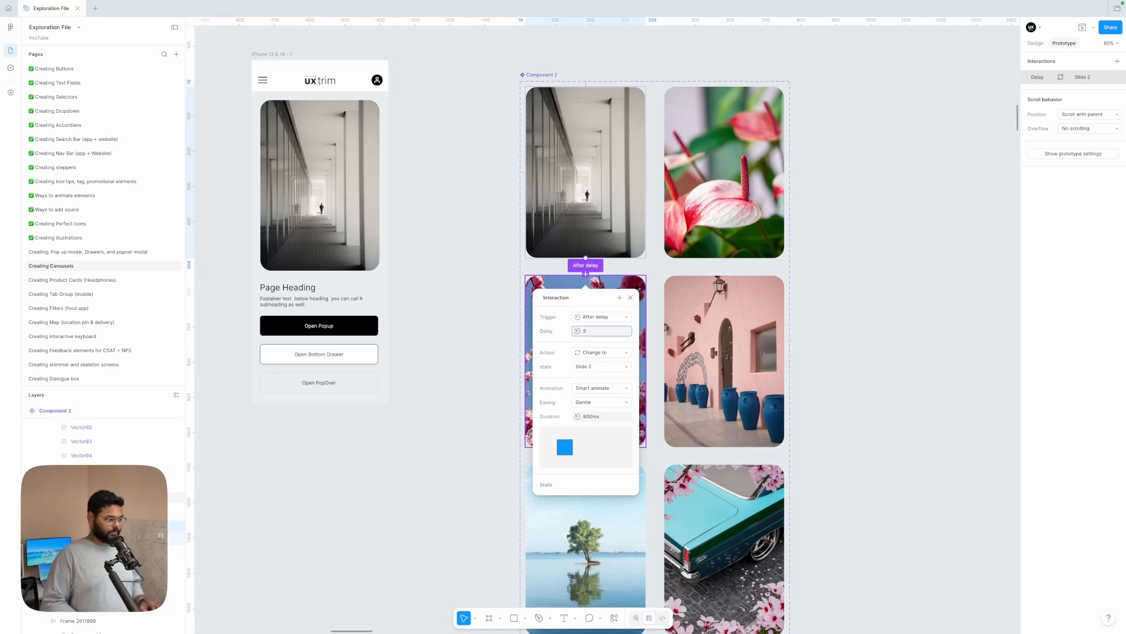
{"action": "type", "text": "00"}
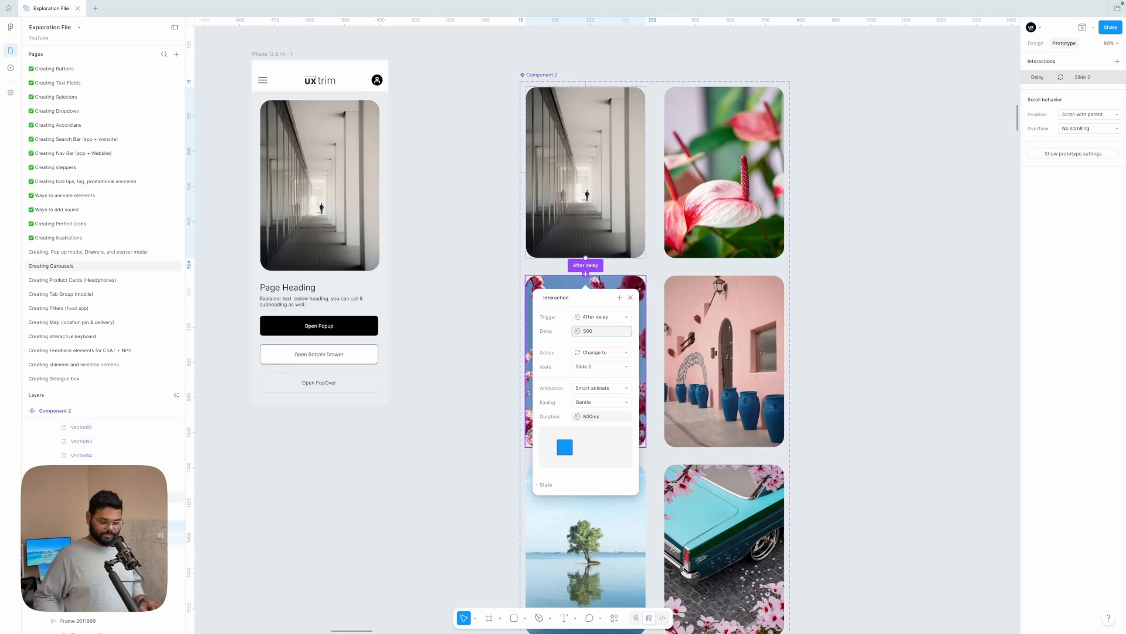
{"action": "key", "text": "Return"}
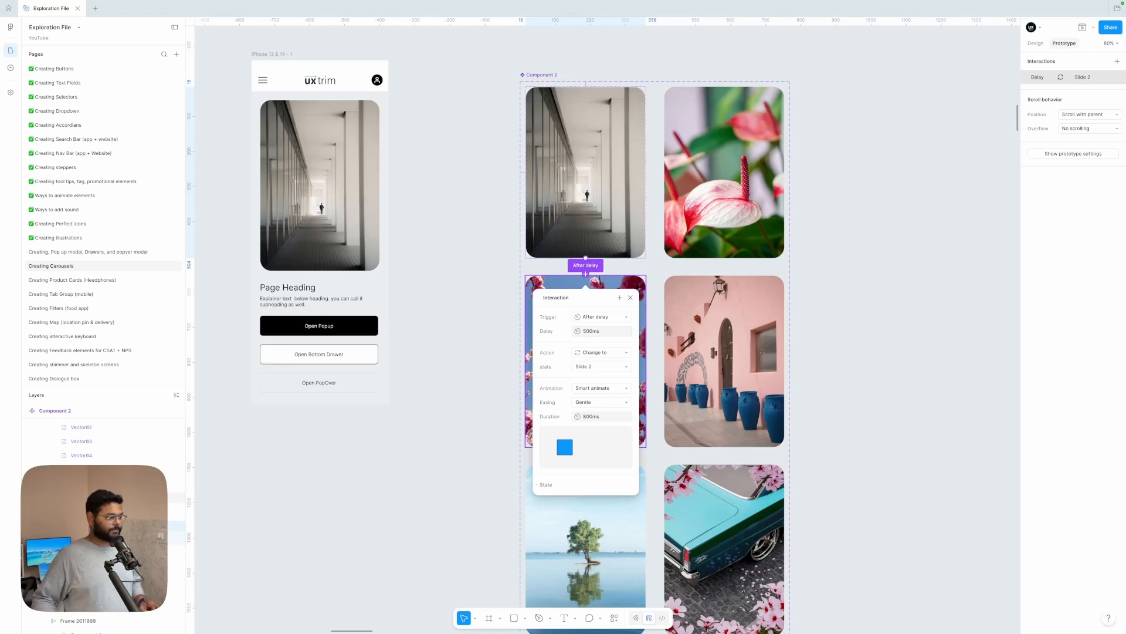
Step: Set the Slide 1 interaction's easing to Ease in and out and its delay to 3000 ms
{"action": "left_click", "coordinate": [595, 405]}
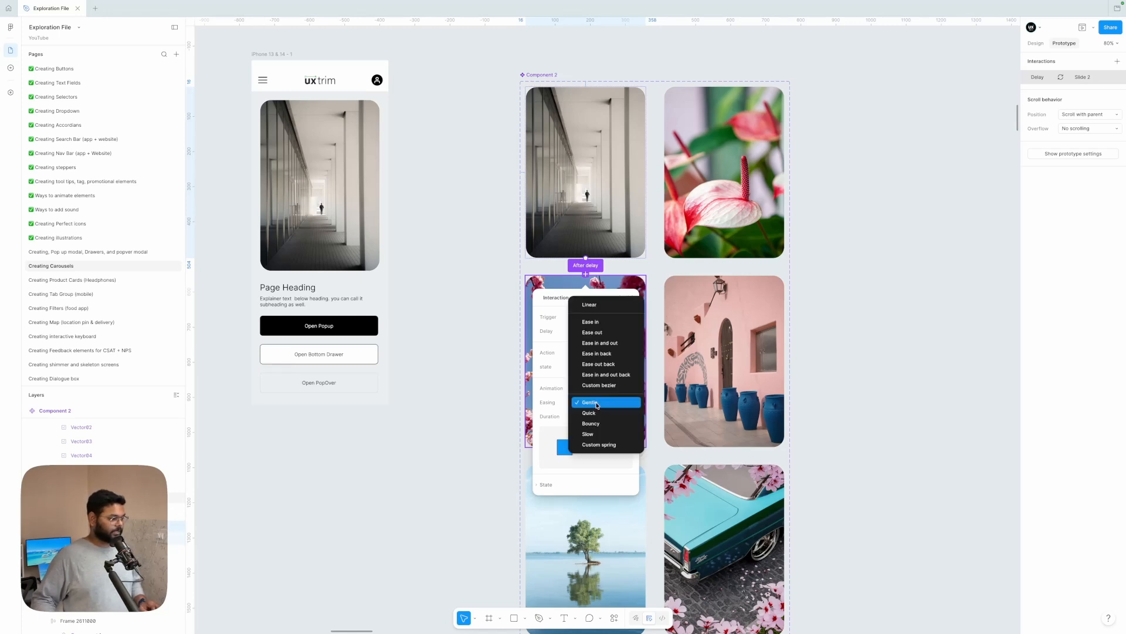
{"action": "left_click", "coordinate": [598, 343]}
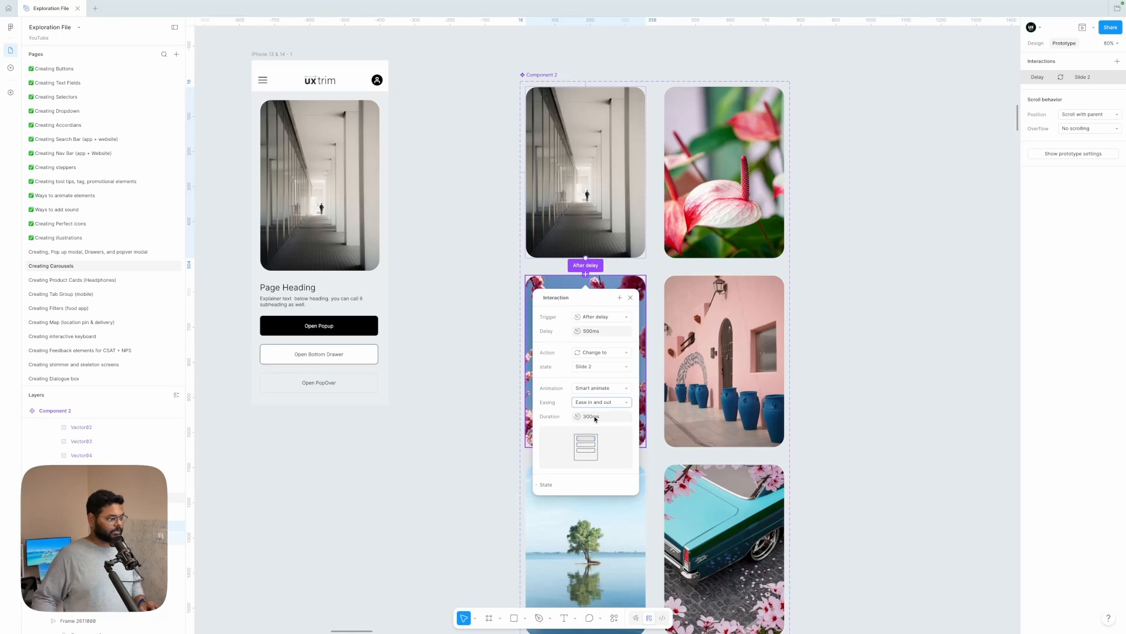
{"action": "left_click", "coordinate": [593, 332]}
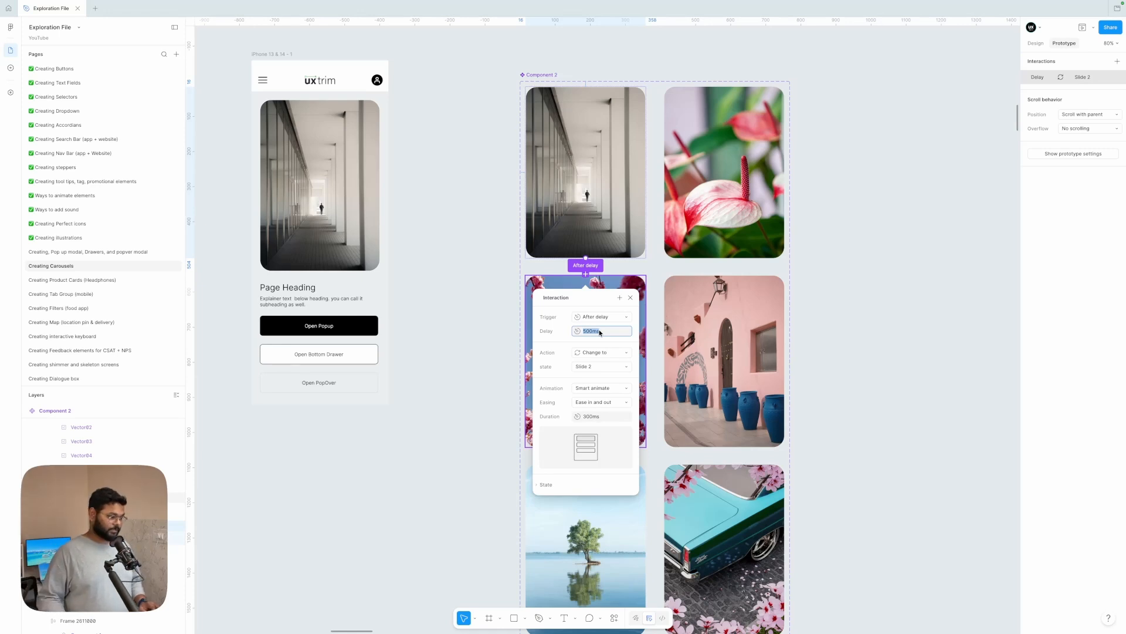
{"action": "type", "text": "3000"}
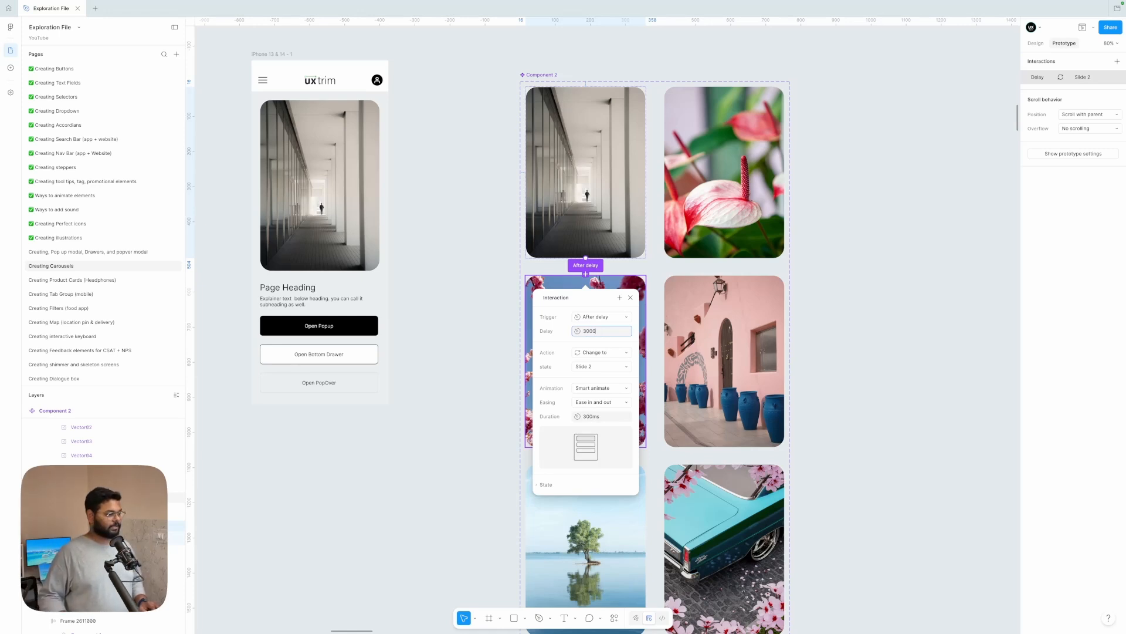
{"action": "key", "text": "Return"}
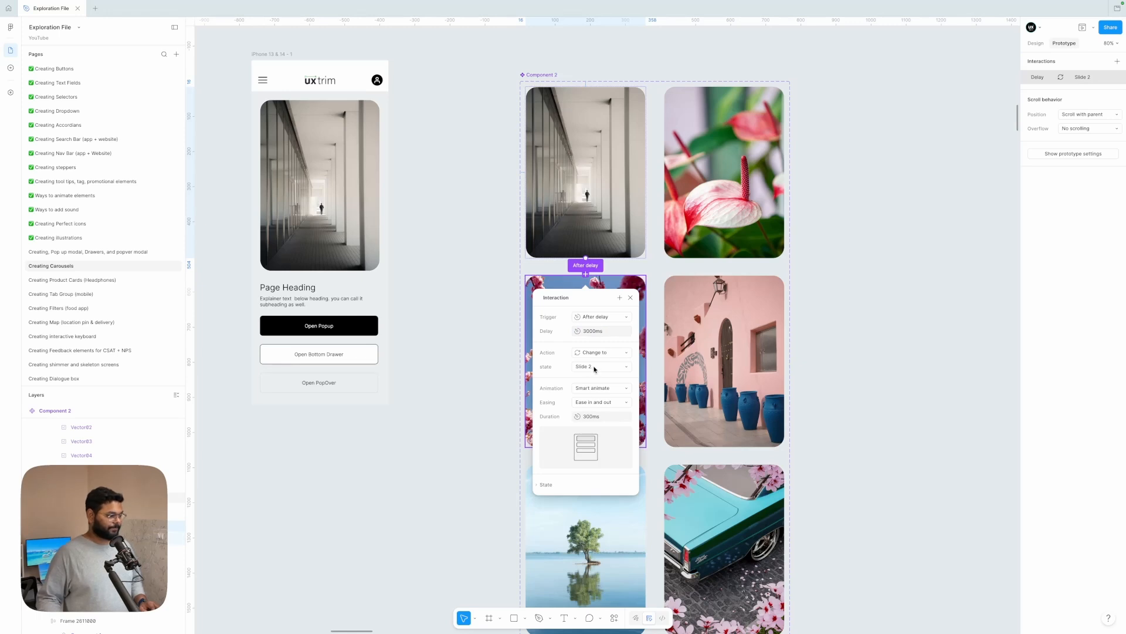
Step: Set the Slide 1 interaction's animation duration to 500 ms and close its settings
{"action": "left_click", "coordinate": [593, 418]}
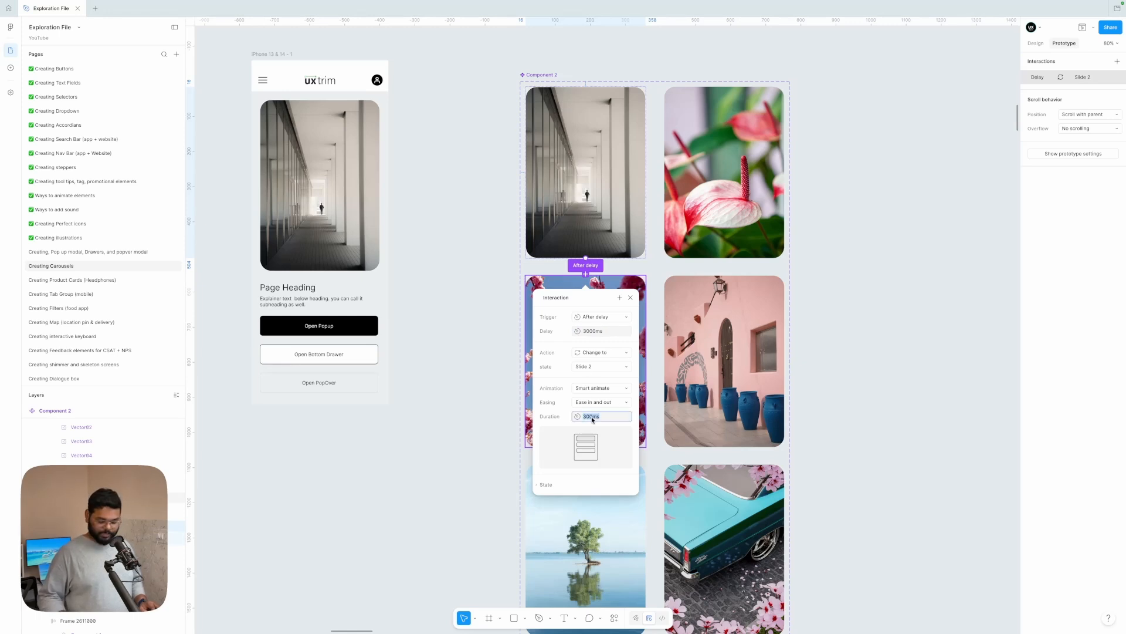
{"action": "type", "text": "500"}
{"action": "key", "text": "Return"}
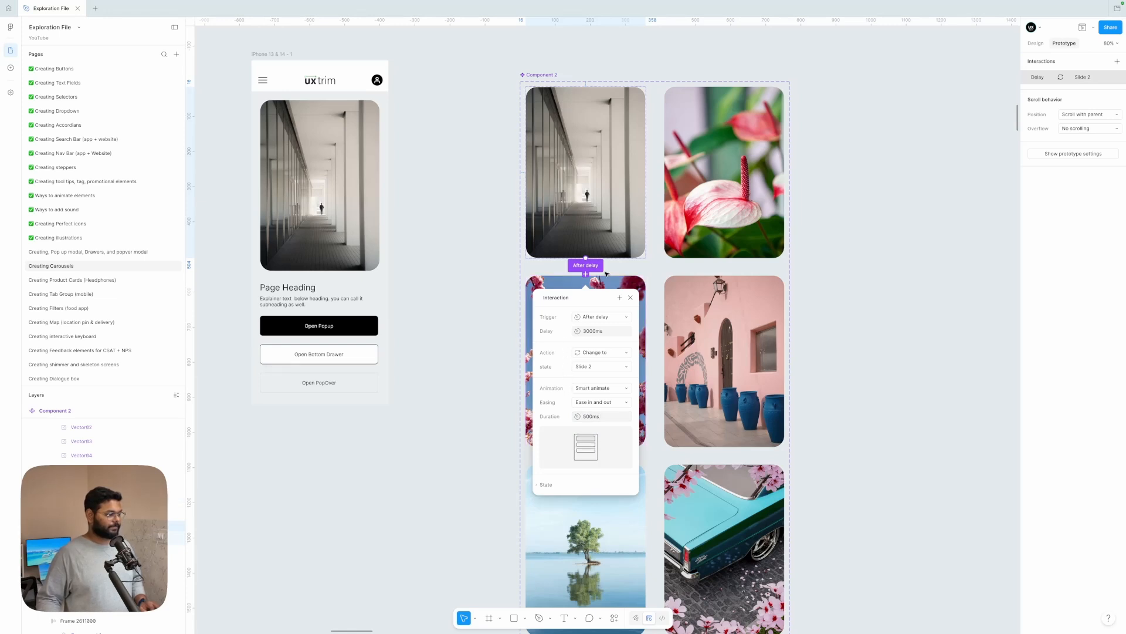
{"action": "key", "text": "Escape"}
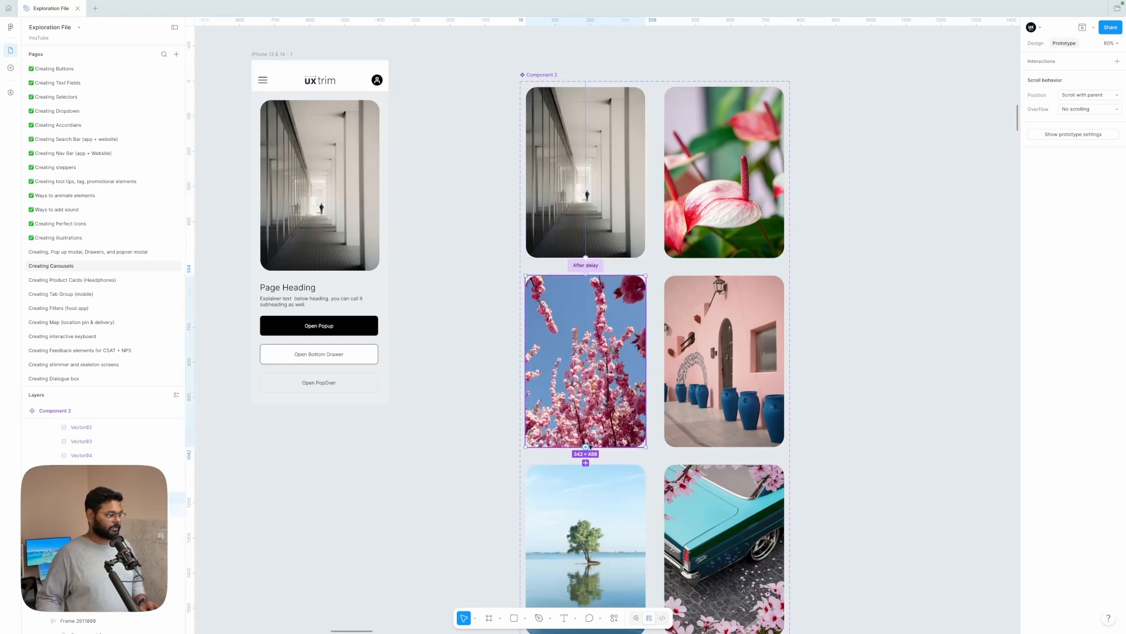
Step: Connect the Slide 2 variant to Slide 3 with an After delay trigger
{"action": "left_click_drag", "start_coordinate": [587, 447], "coordinate": [588, 482]}
{"action": "left_click", "coordinate": [598, 506]}
{"action": "scroll", "coordinate": [595, 523], "scroll_direction": "down", "scroll_amount": 2}
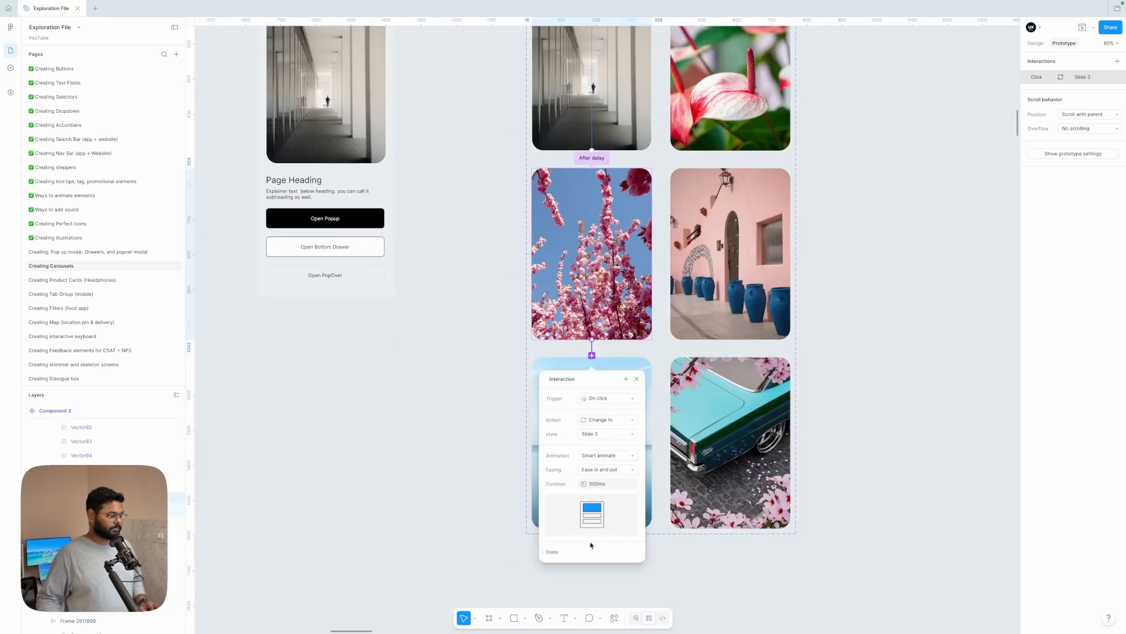
{"action": "left_click", "coordinate": [600, 398]}
{"action": "left_click", "coordinate": [598, 506]}
{"action": "key", "text": "Escape"}
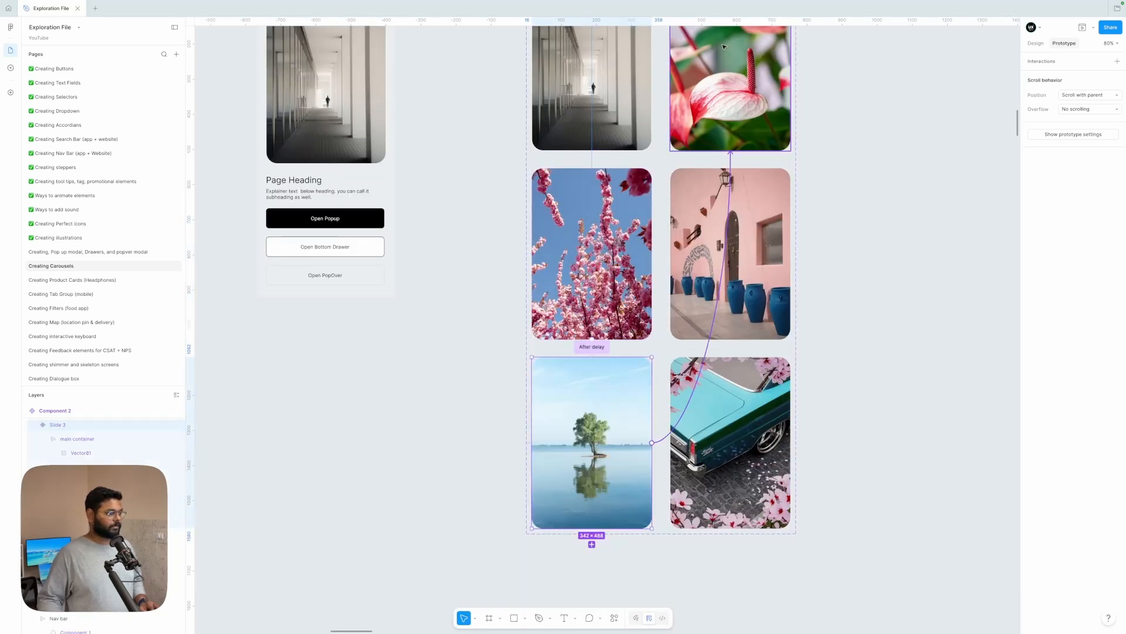
Step: Connect the Slide 3 variant to Slide 4, and Slide 4 to Slide 5
{"action": "left_click_drag", "start_coordinate": [652, 443], "coordinate": [736, 256]}
{"action": "left_click", "coordinate": [737, 206]}
{"action": "type", "text": "1000"}
Step: Connect the Slide 5 variant to Slide 6 with an After delay trigger of 3000 ms
{"action": "left_click_drag", "start_coordinate": [730, 339], "coordinate": [731, 381]}
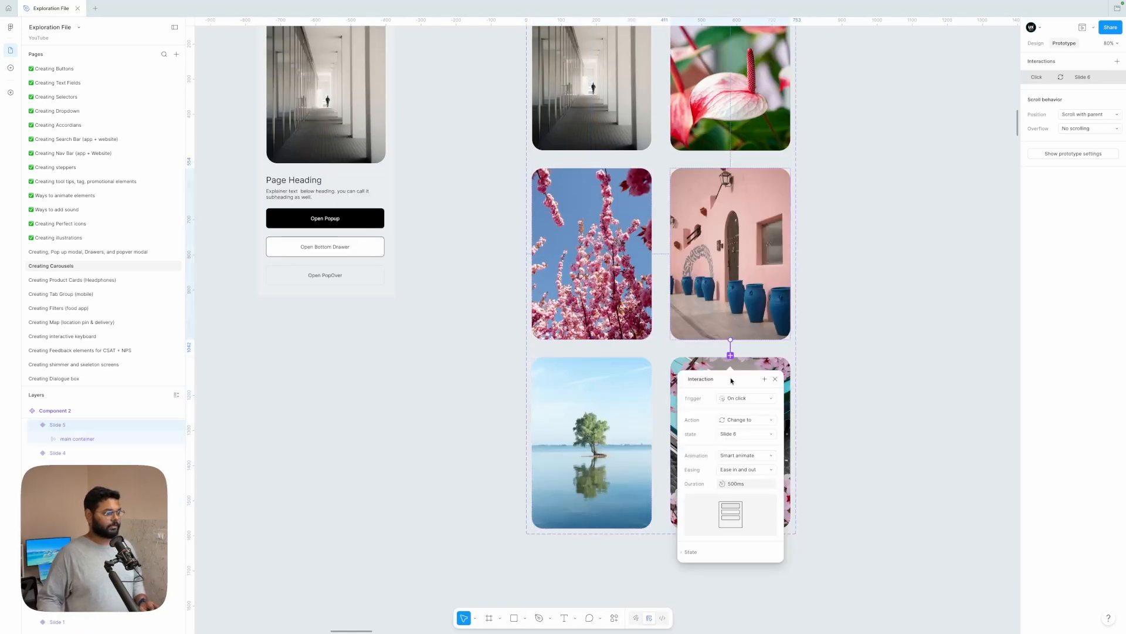
{"action": "left_click", "coordinate": [746, 398]}
{"action": "left_click", "coordinate": [745, 508]}
{"action": "left_click", "coordinate": [735, 412]}
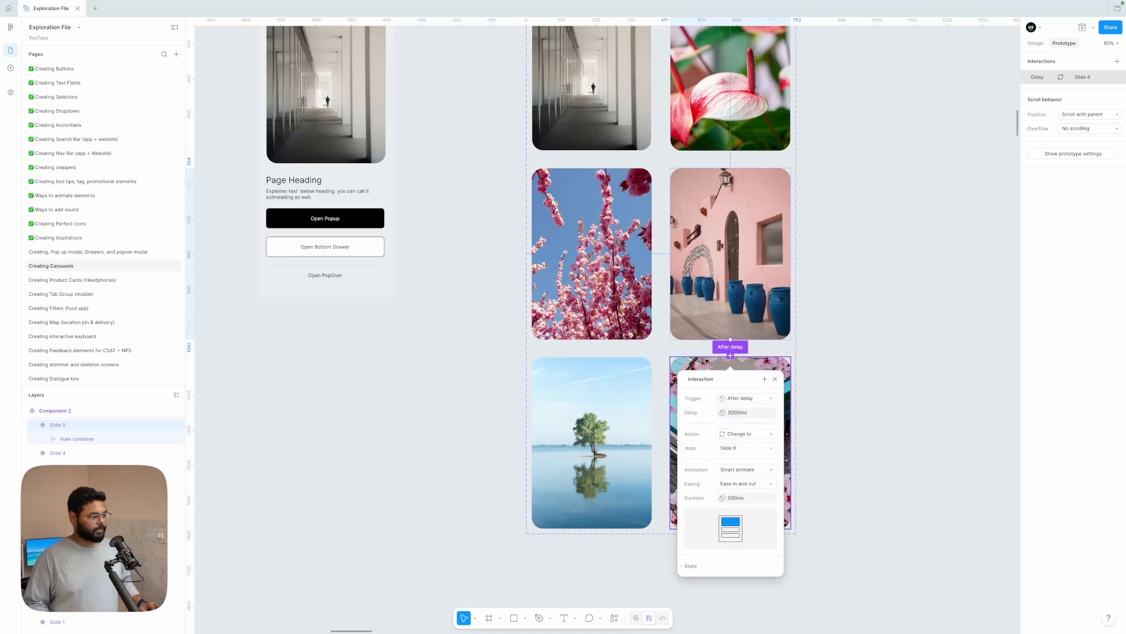
Step: Connect the Slide 6 variant back to Slide 1 with an After delay trigger to loop the carousel
{"action": "left_click", "coordinate": [674, 417]}
{"action": "scroll", "coordinate": [733, 419], "scroll_direction": "down", "scroll_amount": 5}
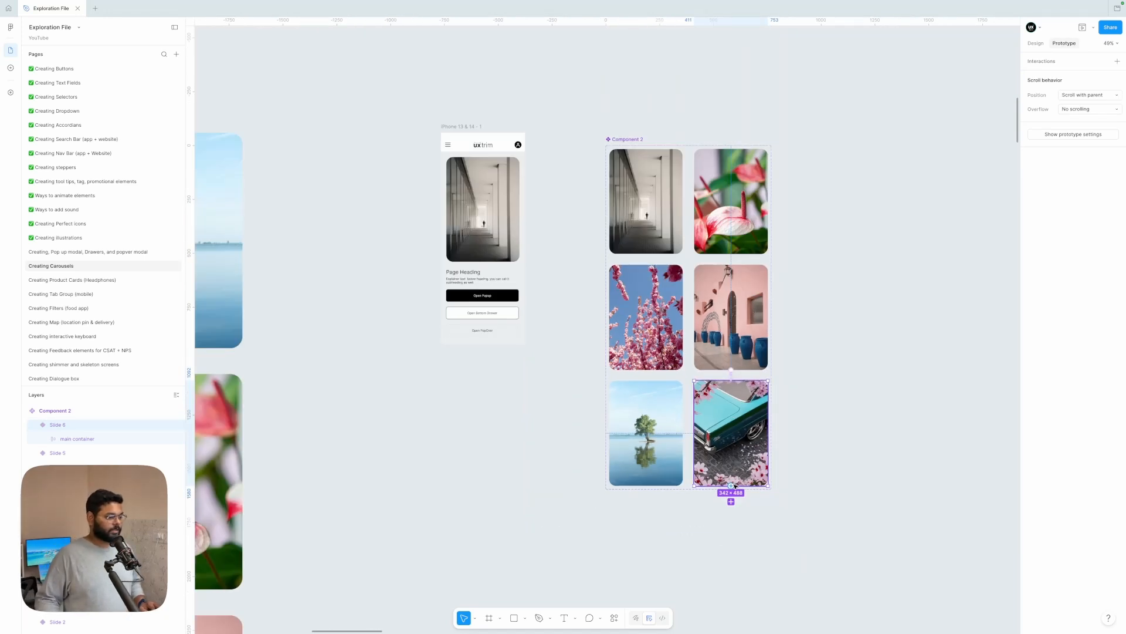
{"action": "left_click_drag", "start_coordinate": [733, 485], "coordinate": [678, 239]}
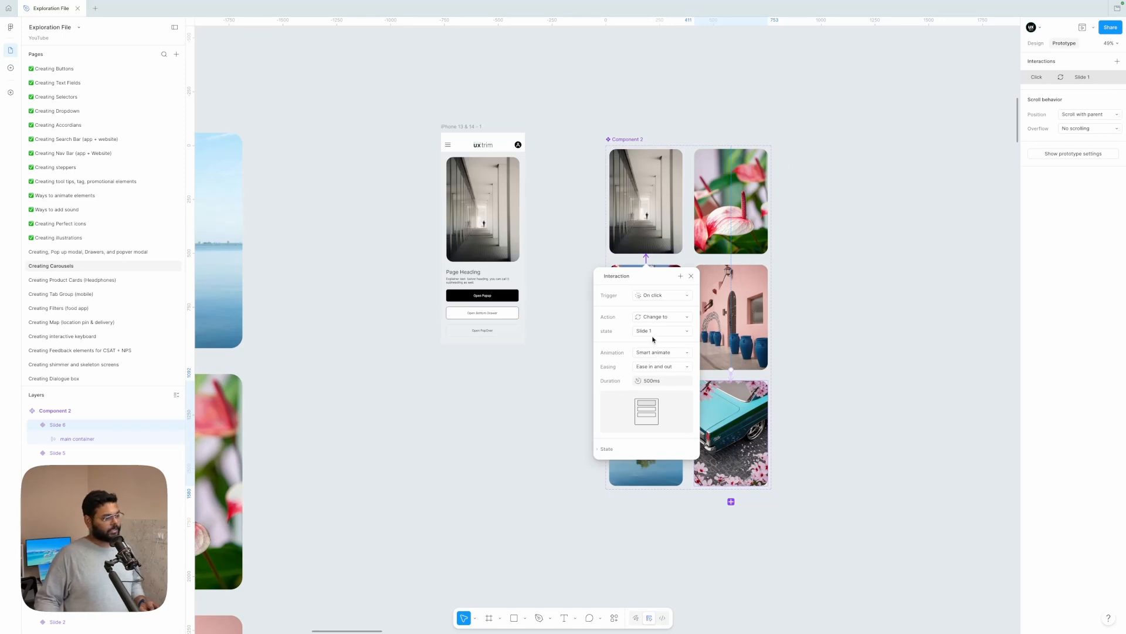
{"action": "left_click", "coordinate": [659, 383]}
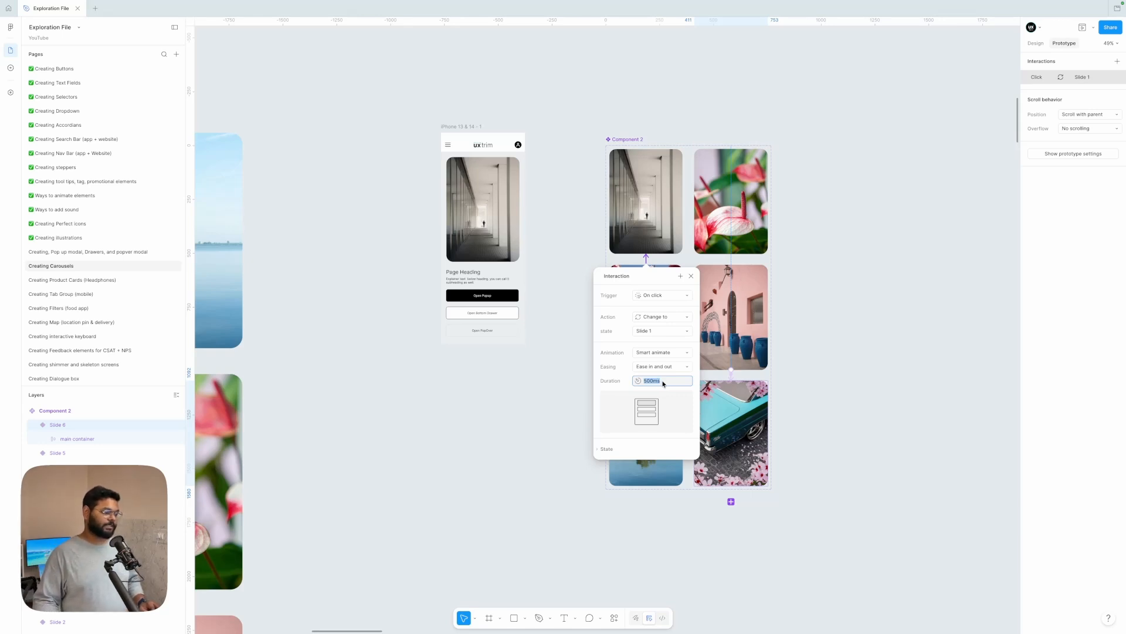
{"action": "left_click", "coordinate": [663, 301]}
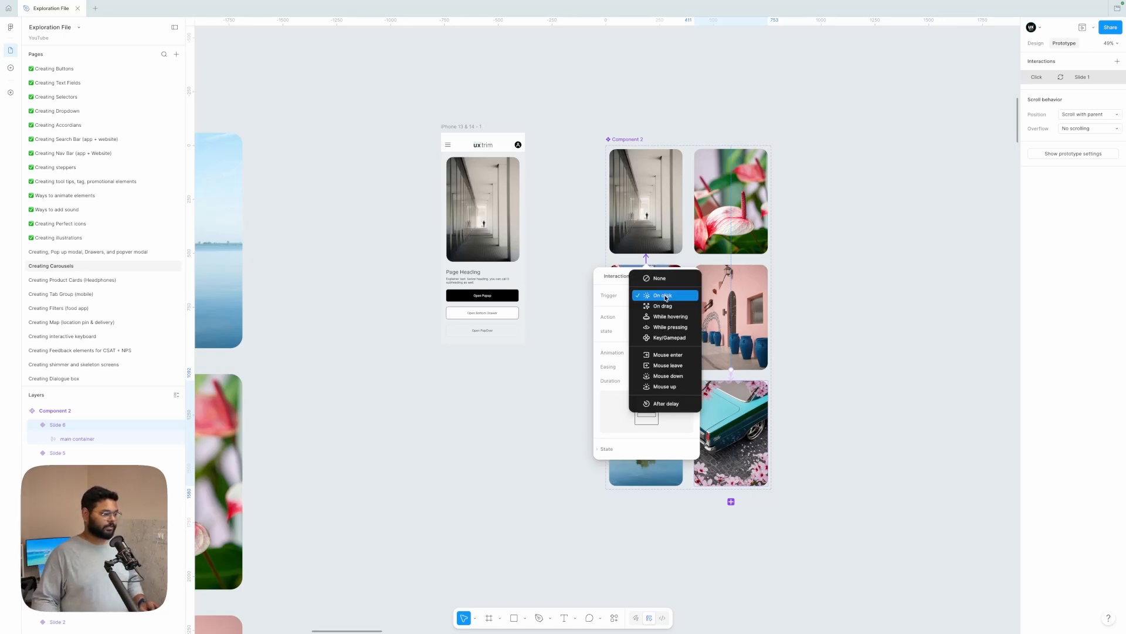
{"action": "left_click", "coordinate": [658, 402]}
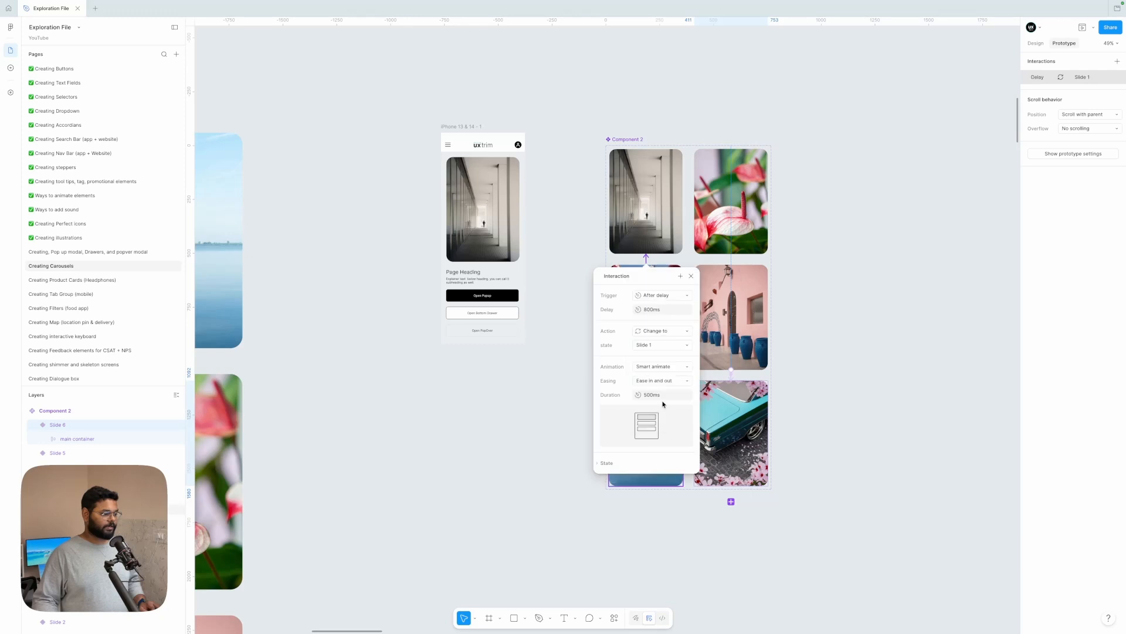
Step: Set the Slide 6 to Slide 1 interaction's delay to 3000 ms and its duration to 5 ms
{"action": "left_click", "coordinate": [660, 311]}
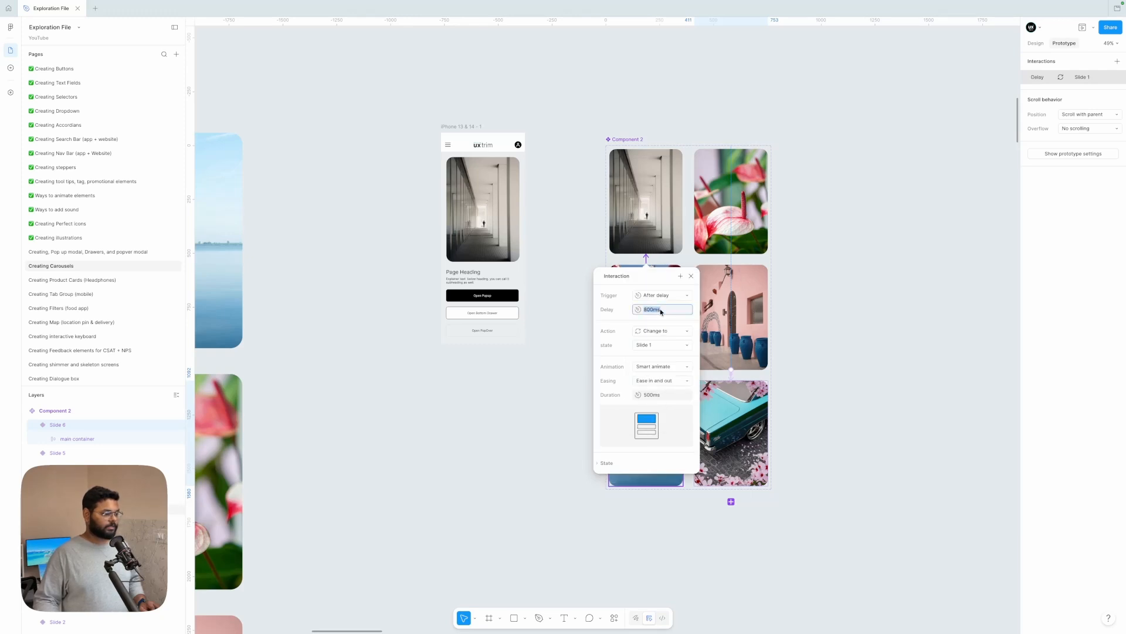
{"action": "type", "text": "3000"}
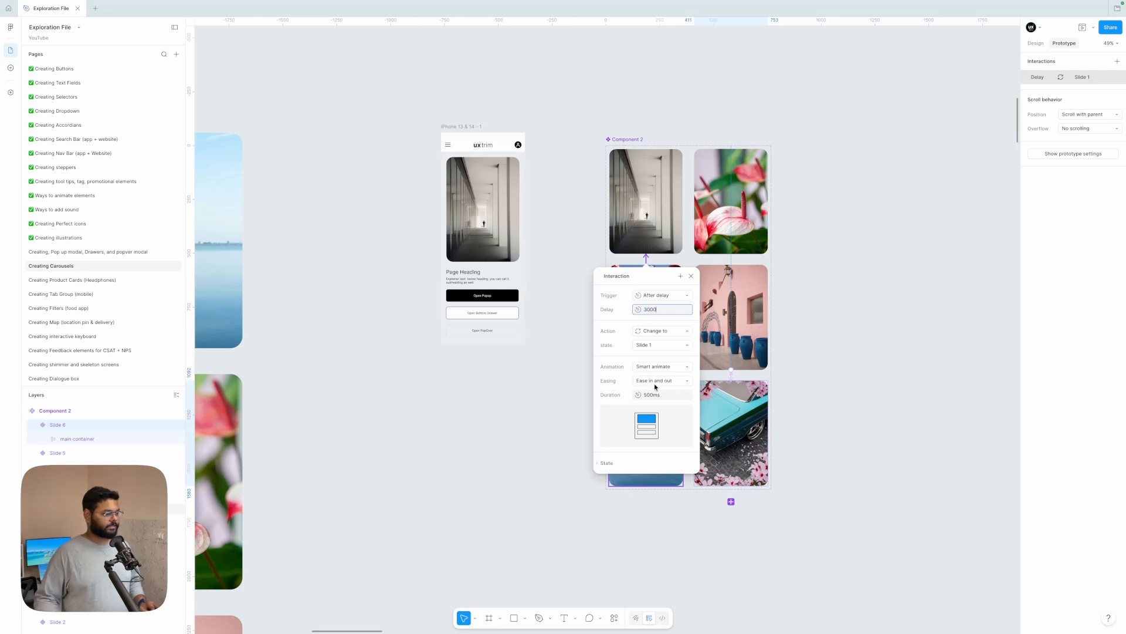
{"action": "left_click", "coordinate": [659, 397]}
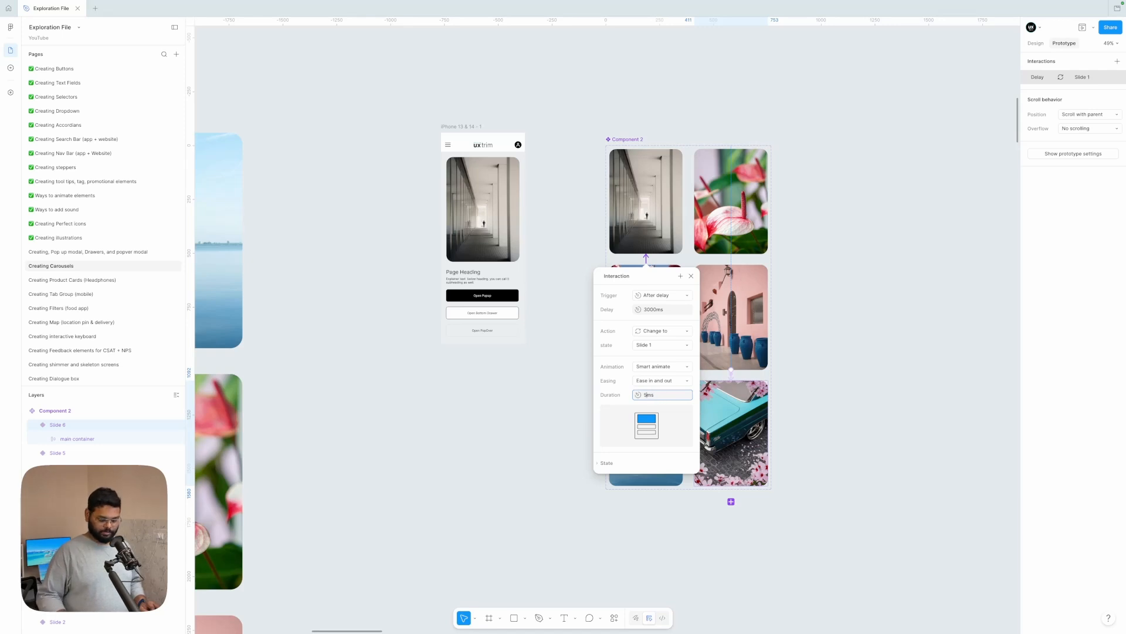
{"action": "left_click", "coordinate": [625, 355]}
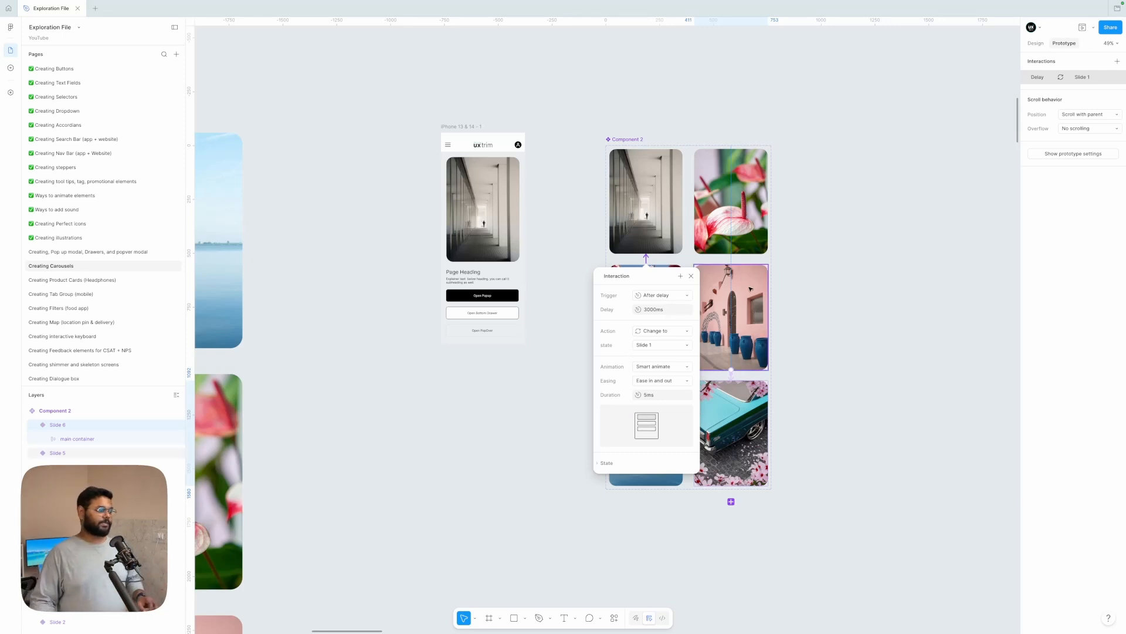
{"action": "left_click", "coordinate": [818, 271]}
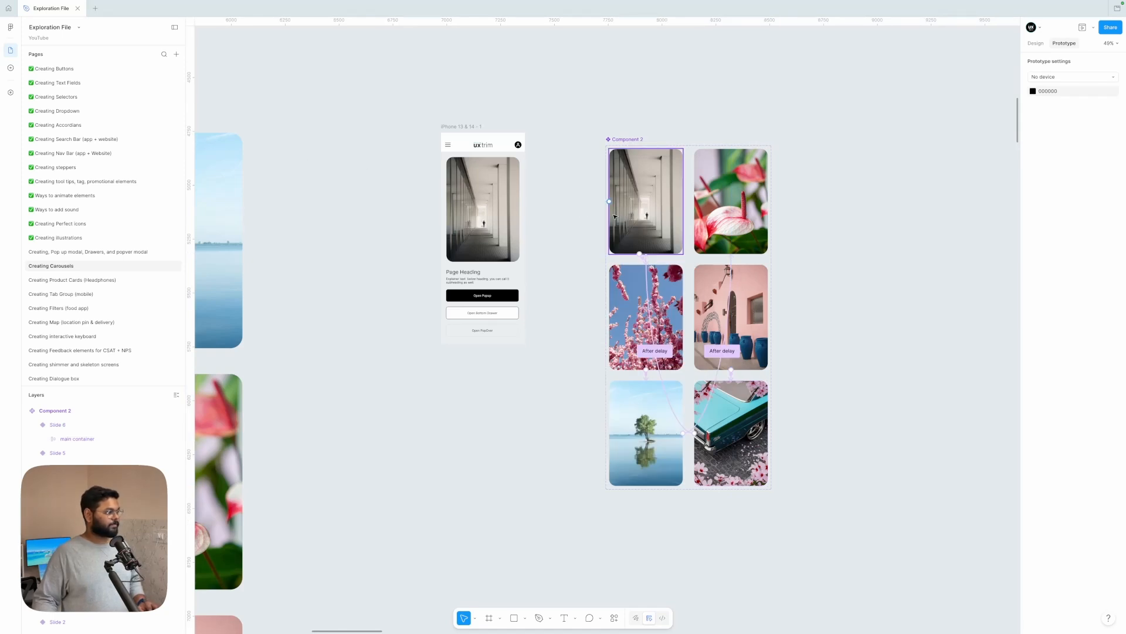
Step: Insert an instance of Component 2 from the file's Creating Carousels assets next to the phone screen frame
{"action": "left_click", "coordinate": [10, 67]}
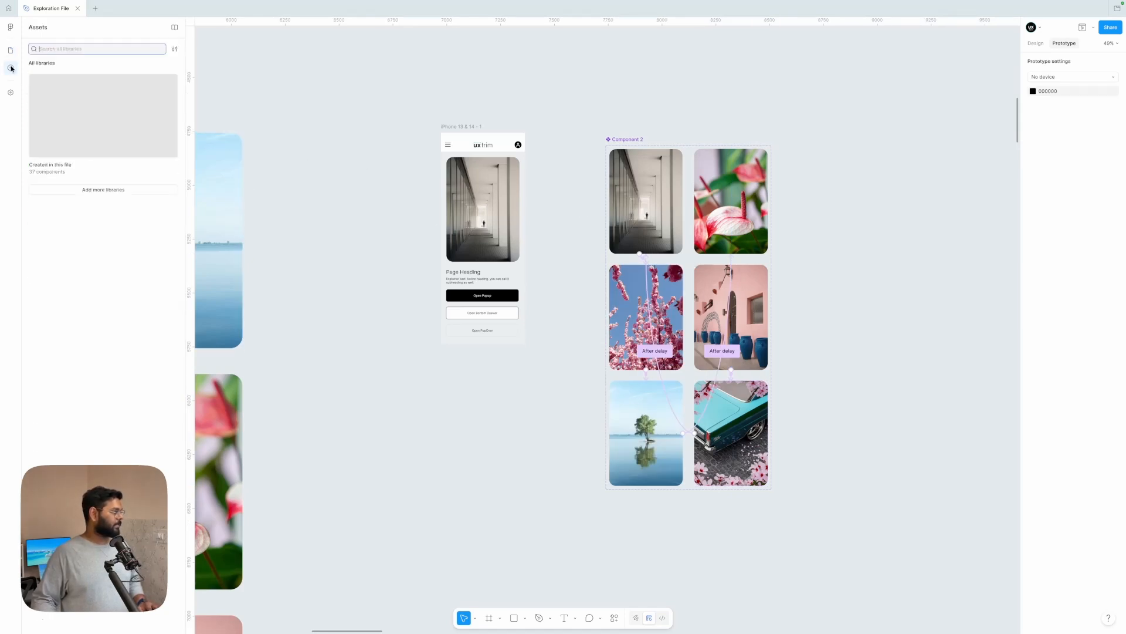
{"action": "left_click", "coordinate": [87, 106]}
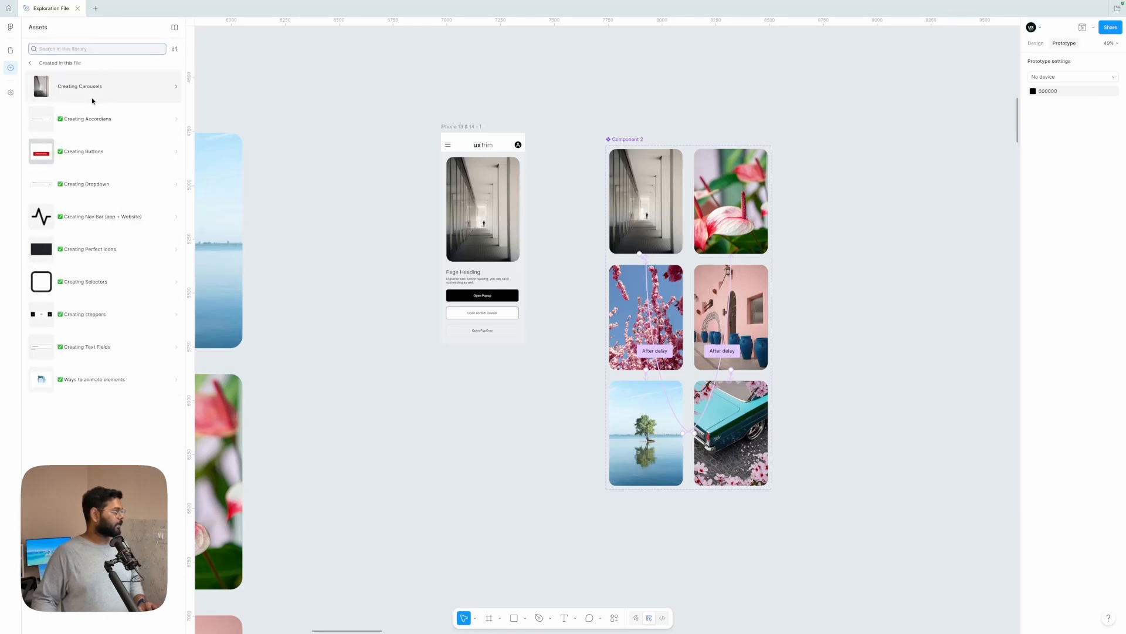
{"action": "left_click", "coordinate": [114, 92]}
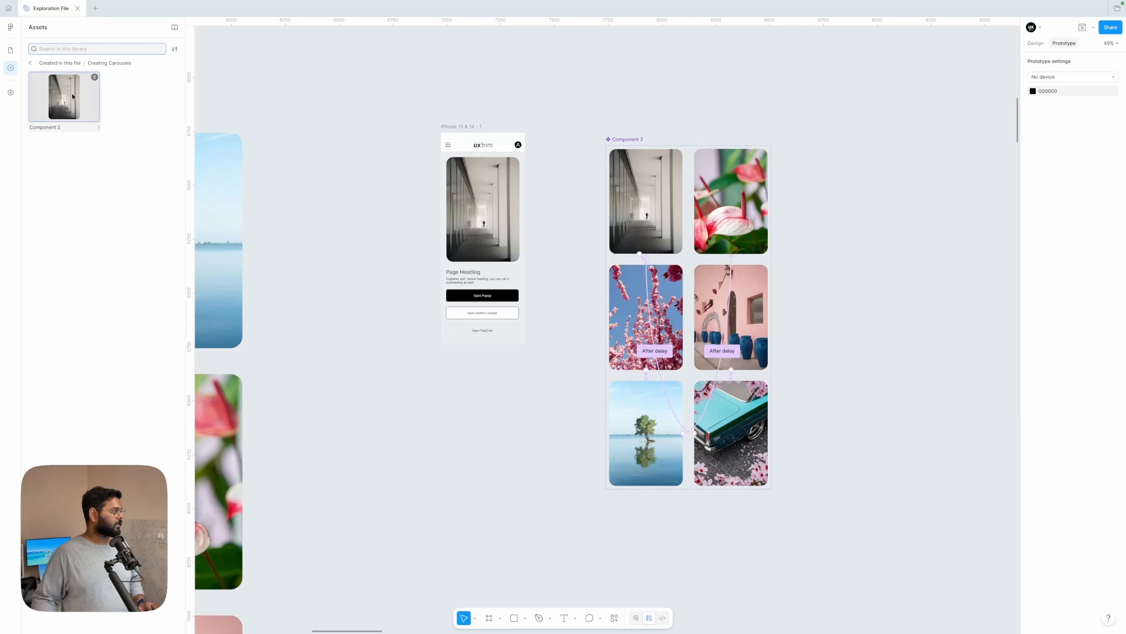
{"action": "left_click_drag", "start_coordinate": [65, 97], "coordinate": [414, 215]}
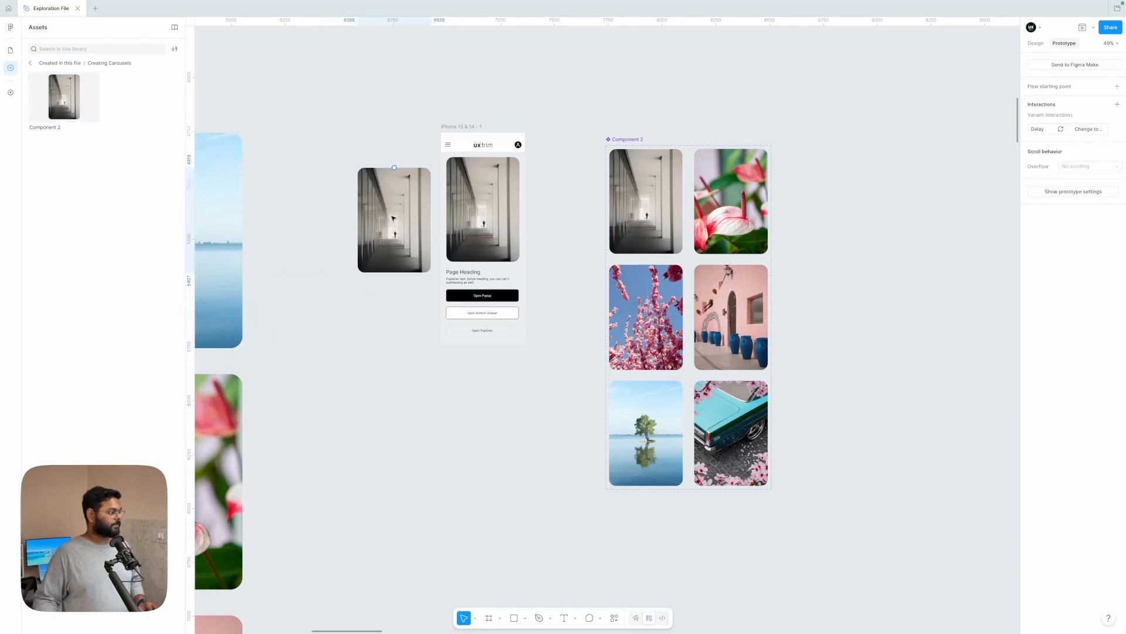
Step: Move the static hallway image out of the phone frame and put the carousel instance in its place
{"action": "scroll", "coordinate": [411, 214], "scroll_direction": "up", "scroll_amount": 5}
{"action": "left_click", "coordinate": [538, 231]}
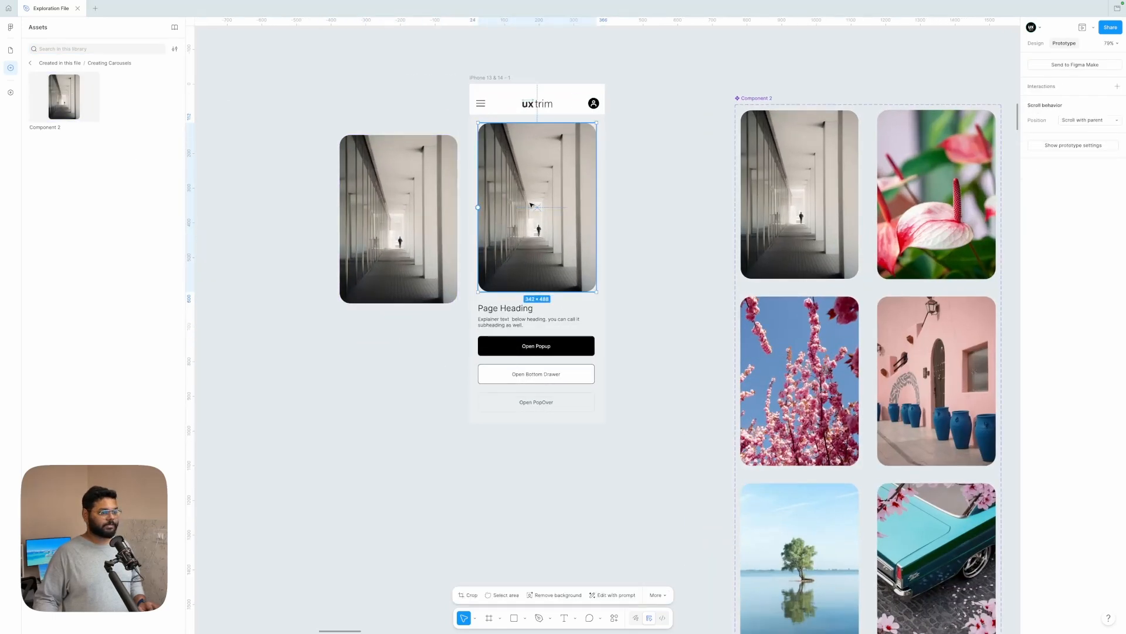
{"action": "left_click_drag", "start_coordinate": [529, 205], "coordinate": [669, 210]}
{"action": "left_click_drag", "start_coordinate": [430, 198], "coordinate": [566, 187]}
Step: Centre the carousel instance horizontally in the phone frame and nudge it up to Y 112
{"action": "left_click", "coordinate": [1035, 43]}
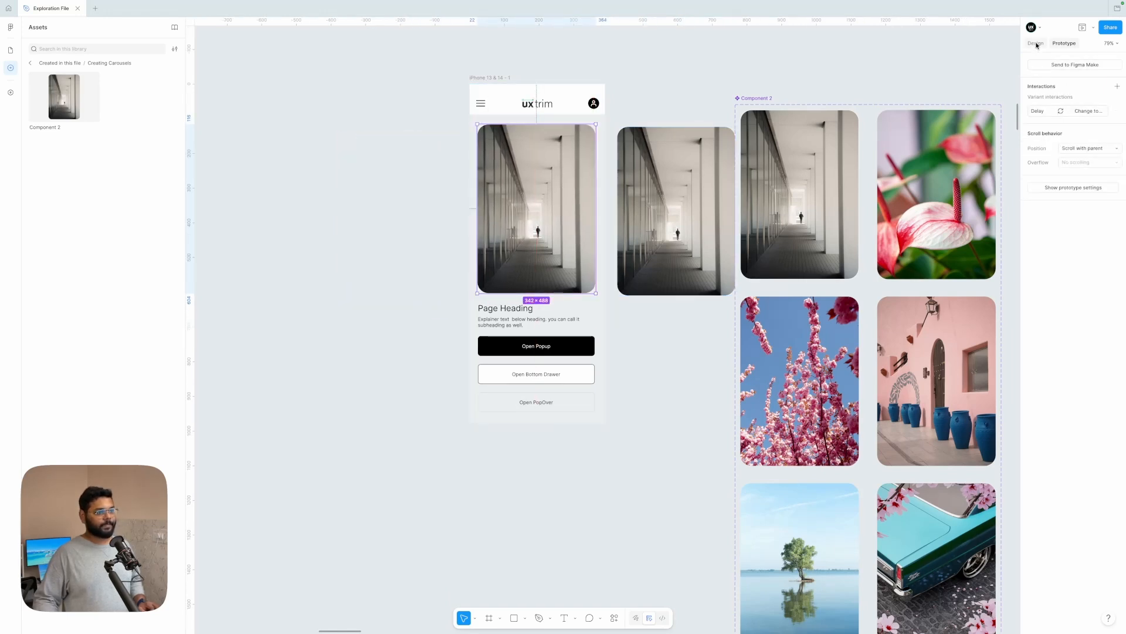
{"action": "left_click", "coordinate": [1047, 125]}
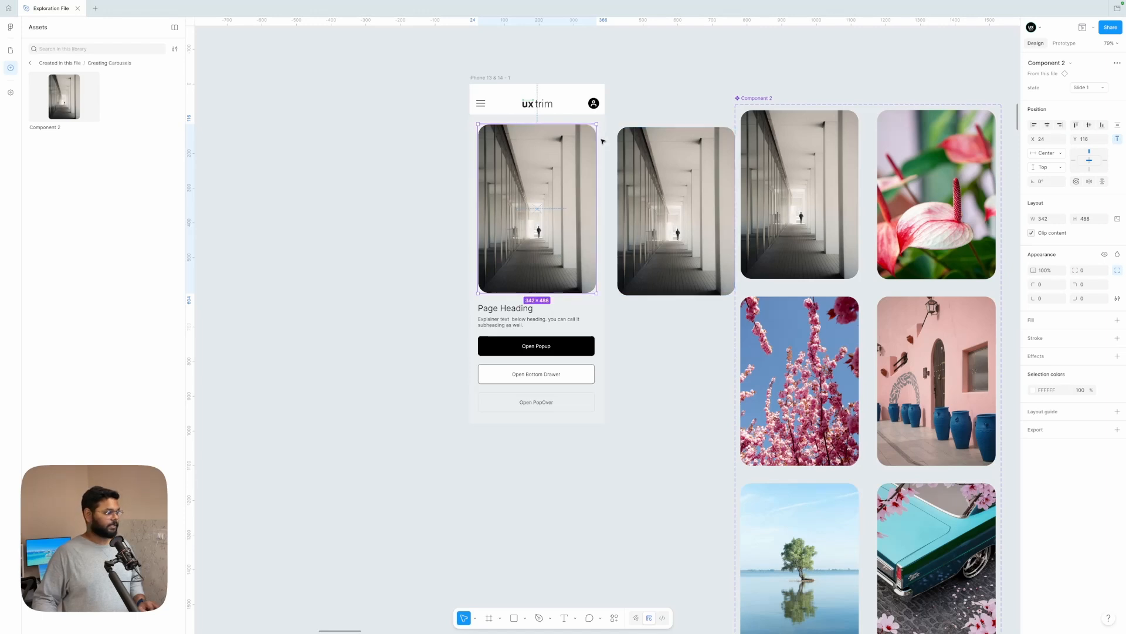
{"action": "key", "text": "alt"}
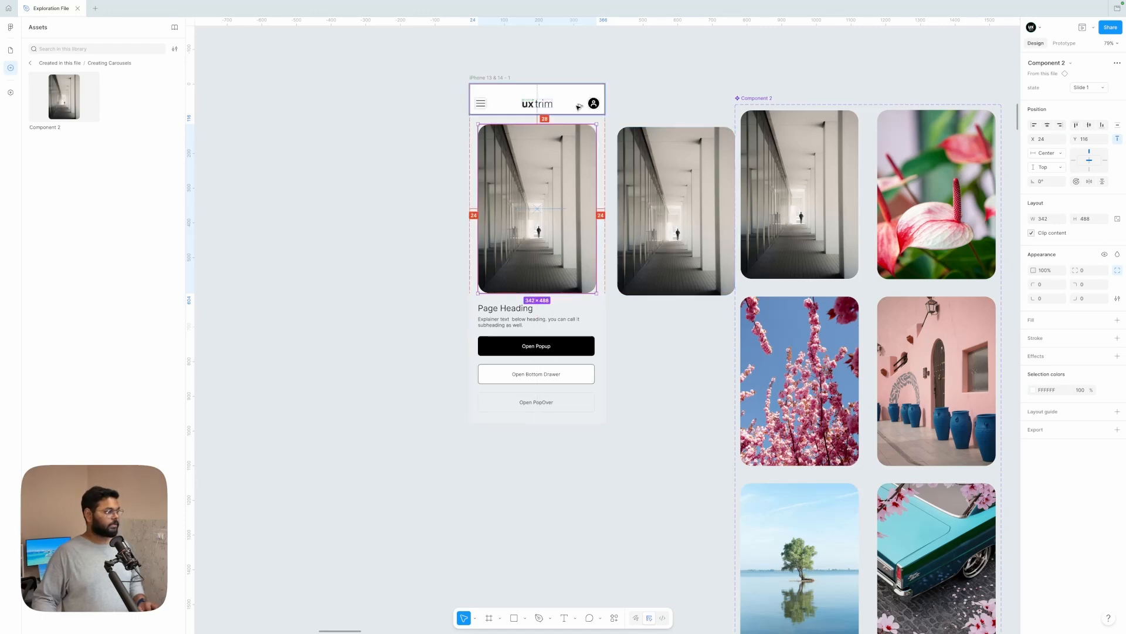
{"action": "key", "text": "Up"}
{"action": "key", "text": "Up"}
{"action": "key", "text": "Up"}
{"action": "key", "text": "Up"}
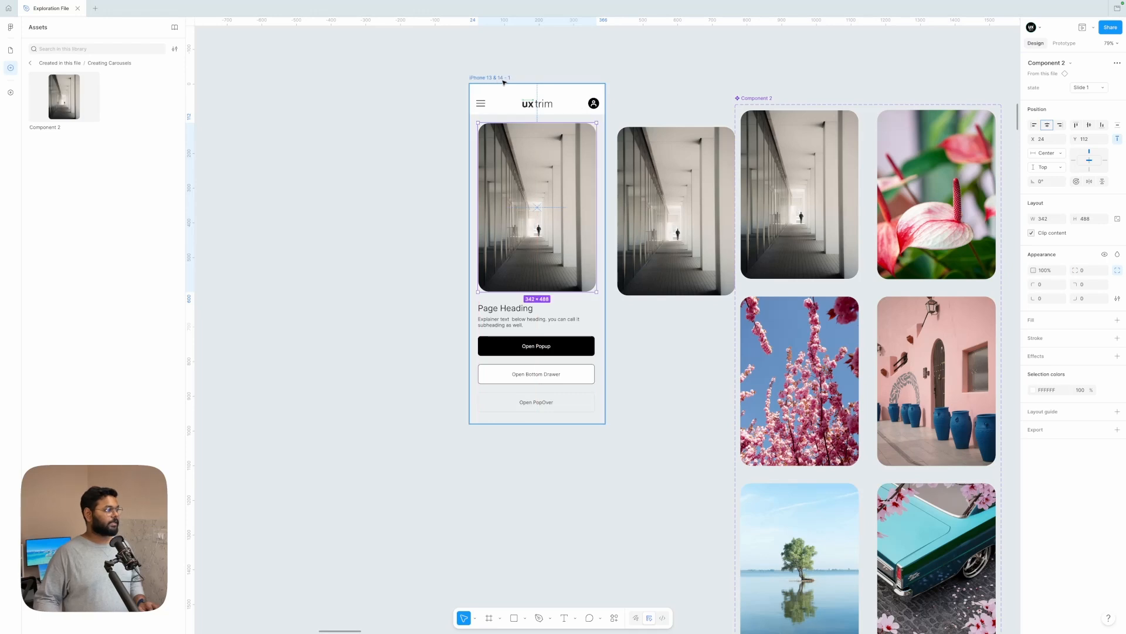
Step: Preview the iPhone 13 & 14 - 1 frame and move the preview window away from the slide variants
{"action": "left_click", "coordinate": [503, 83]}
{"action": "left_click", "coordinate": [1081, 29]}
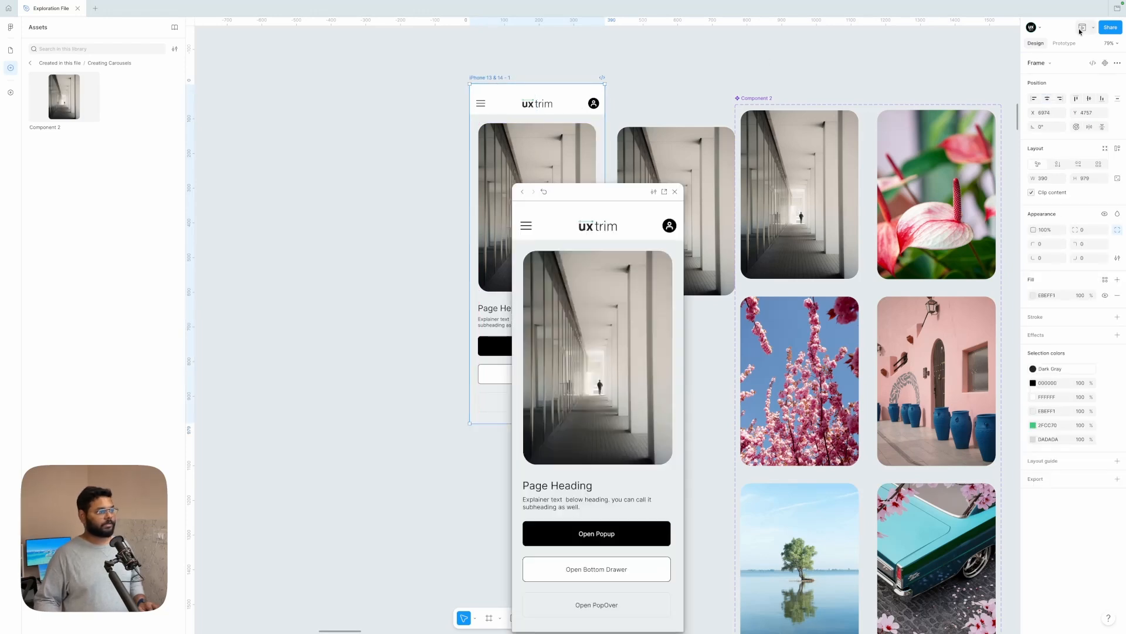
{"action": "left_click_drag", "start_coordinate": [607, 197], "coordinate": [433, 112]}
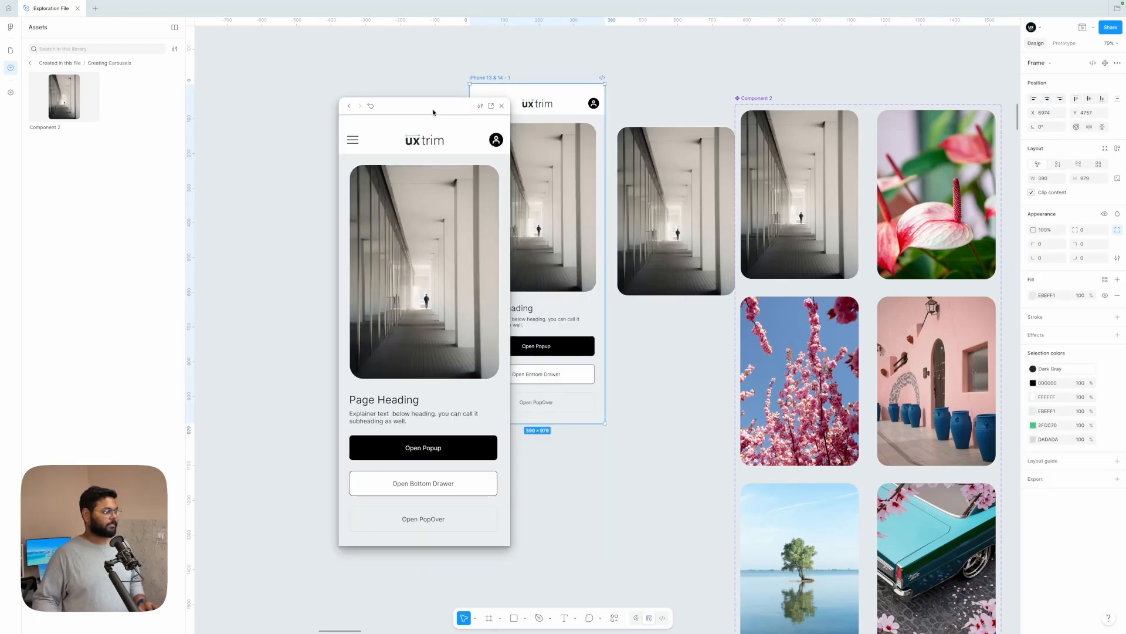
Step: Set the prototype device to iPhone 14 and move the preview clear of the phone frame
{"action": "left_click", "coordinate": [679, 89]}
{"action": "left_click", "coordinate": [1069, 44]}
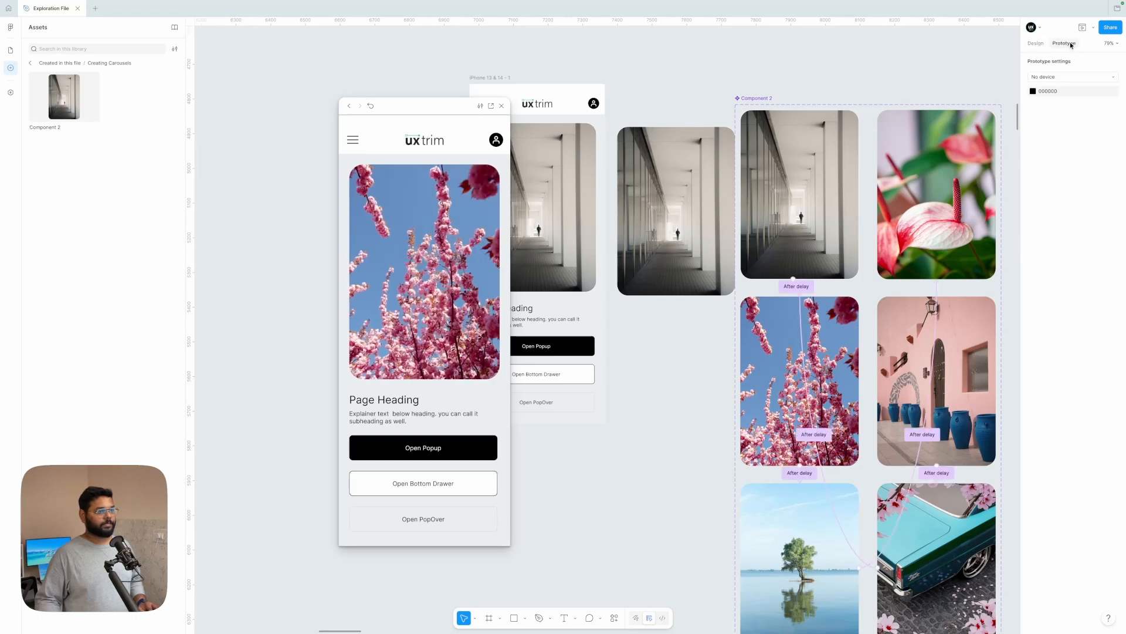
{"action": "left_click", "coordinate": [1067, 78]}
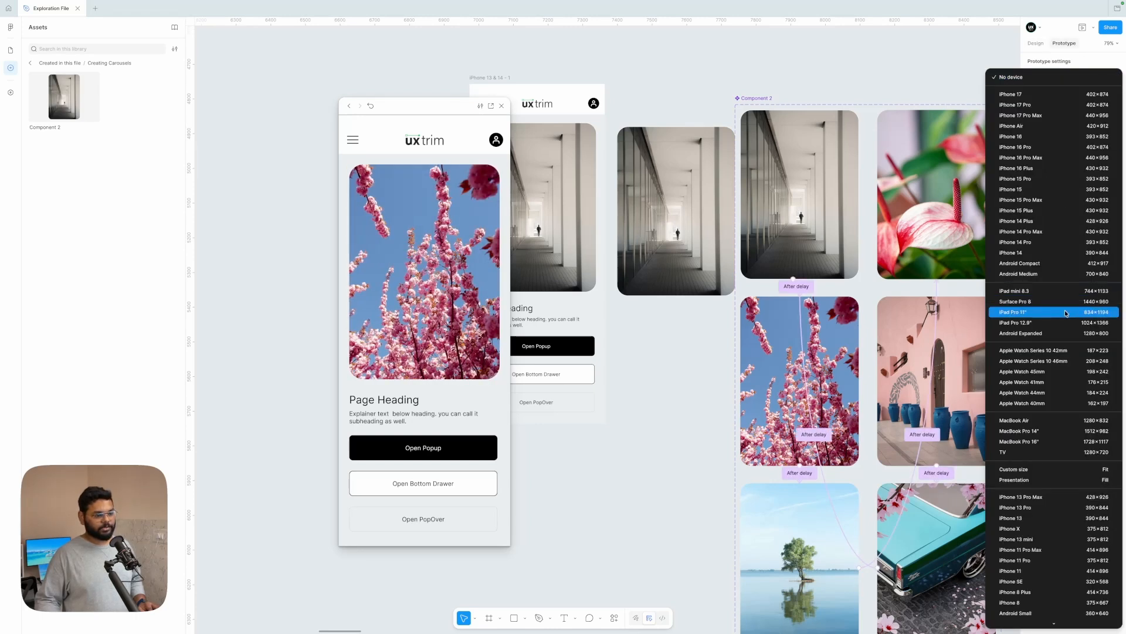
{"action": "left_click", "coordinate": [1054, 255]}
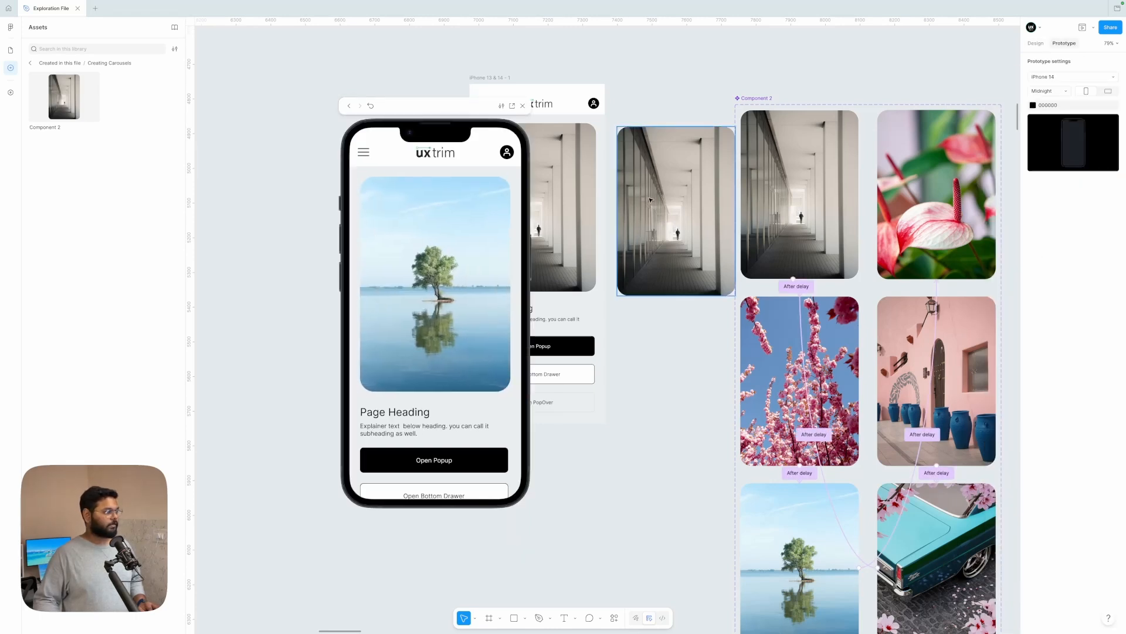
{"action": "left_click_drag", "start_coordinate": [431, 107], "coordinate": [338, 83]}
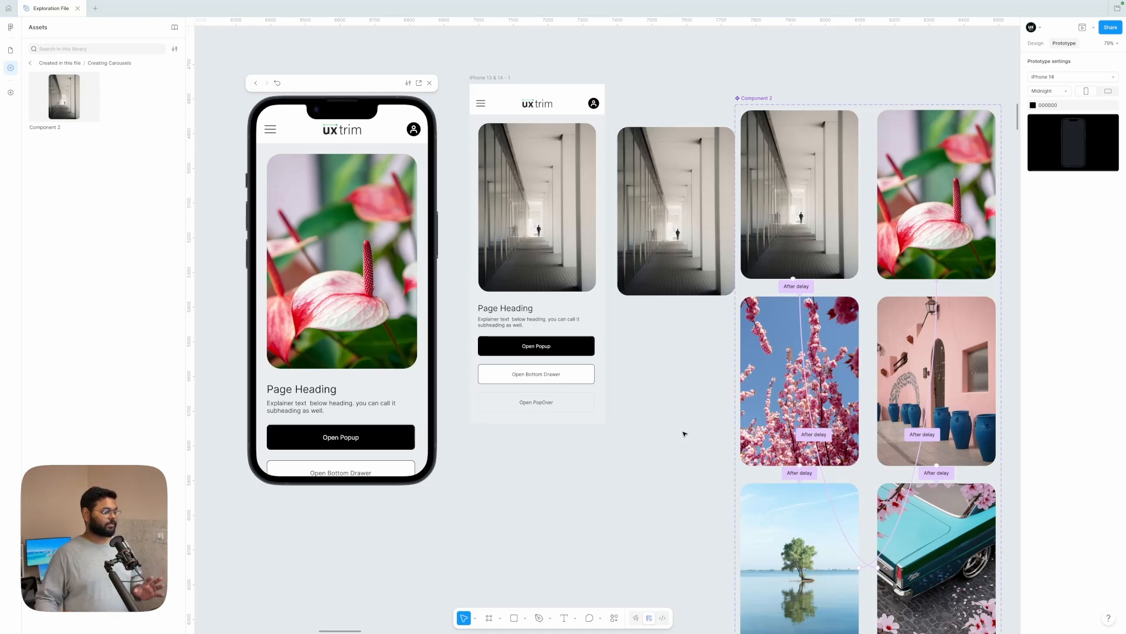
Step: Connect the red flower variant to Slide 5 with an After delay trigger
{"action": "scroll", "coordinate": [686, 431], "scroll_direction": "right", "scroll_amount": 1}
{"action": "scroll", "coordinate": [687, 431], "scroll_direction": "down", "scroll_amount": 1}
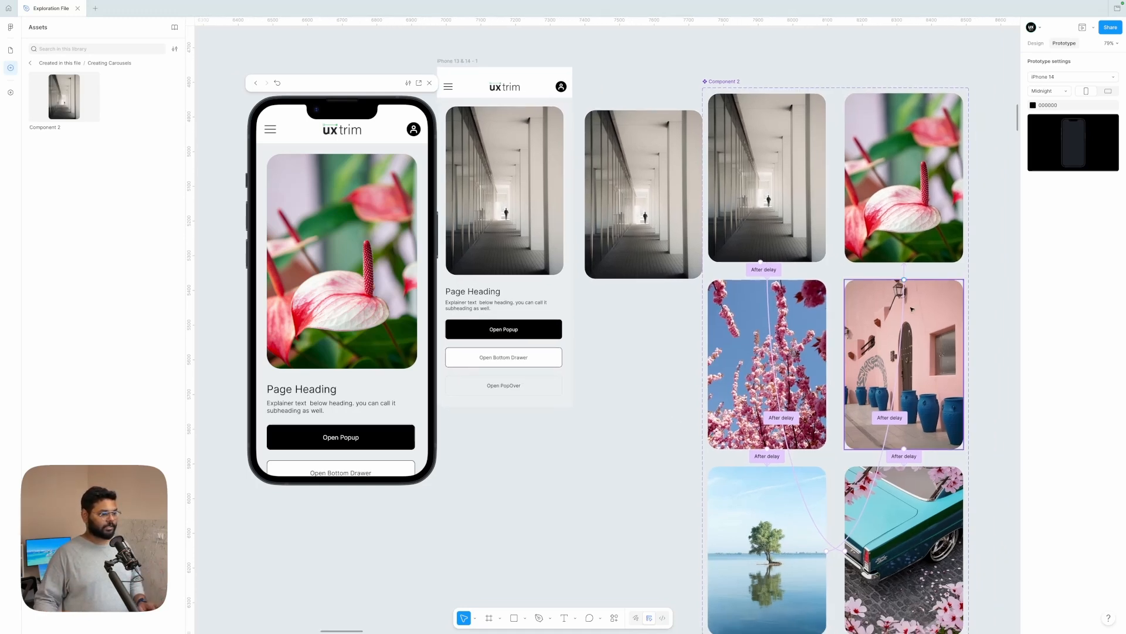
{"action": "left_click", "coordinate": [910, 253]}
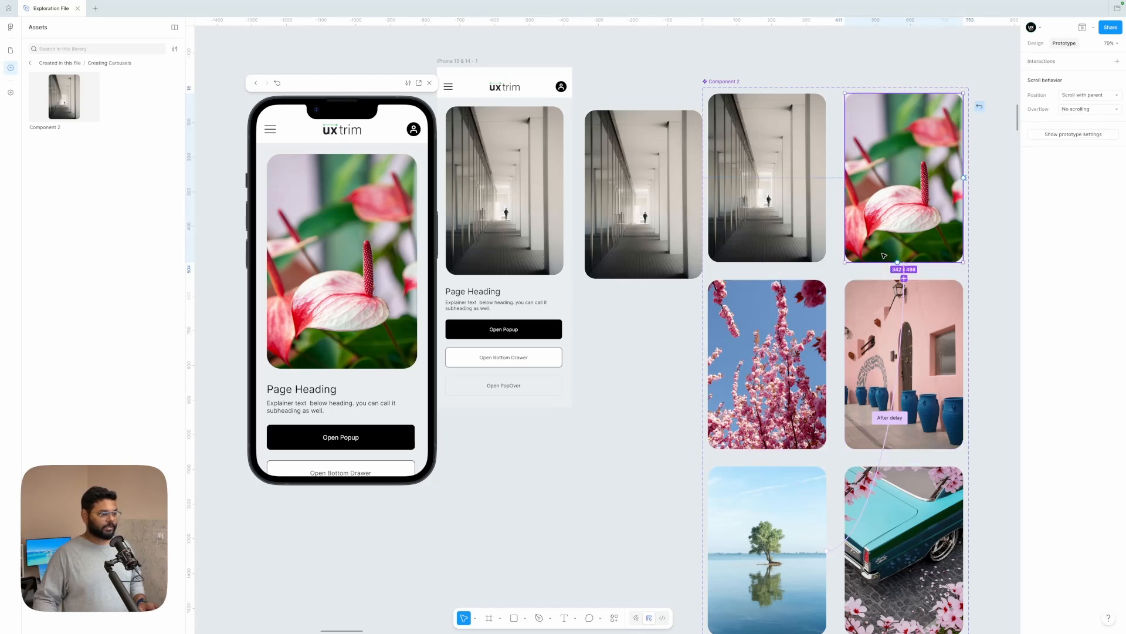
{"action": "left_click_drag", "start_coordinate": [897, 263], "coordinate": [890, 306]}
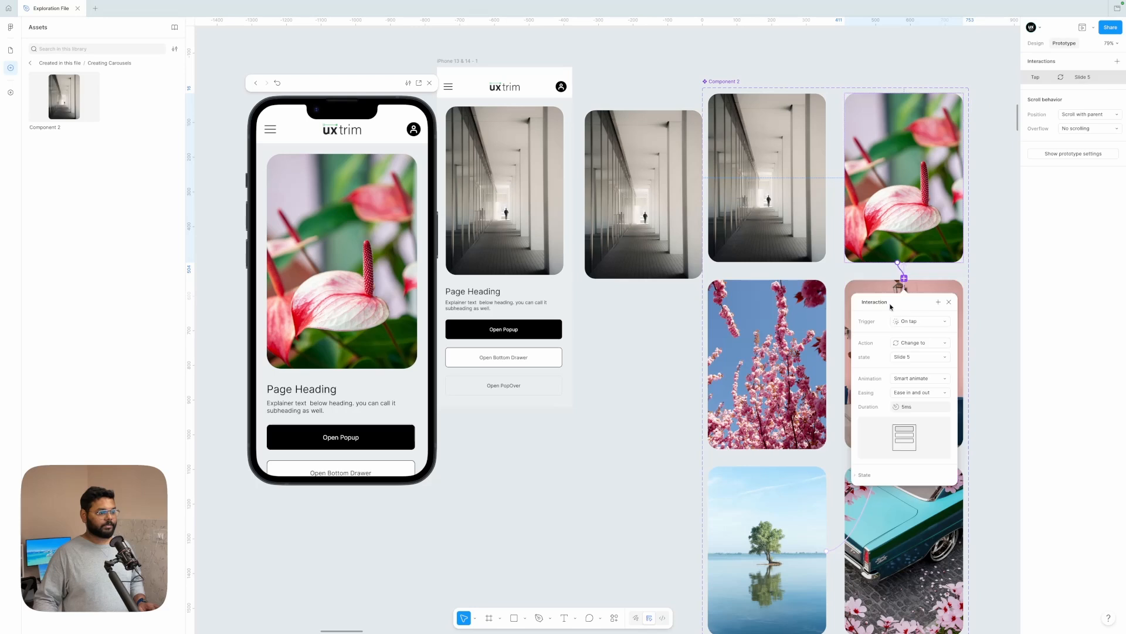
{"action": "left_click", "coordinate": [916, 322]}
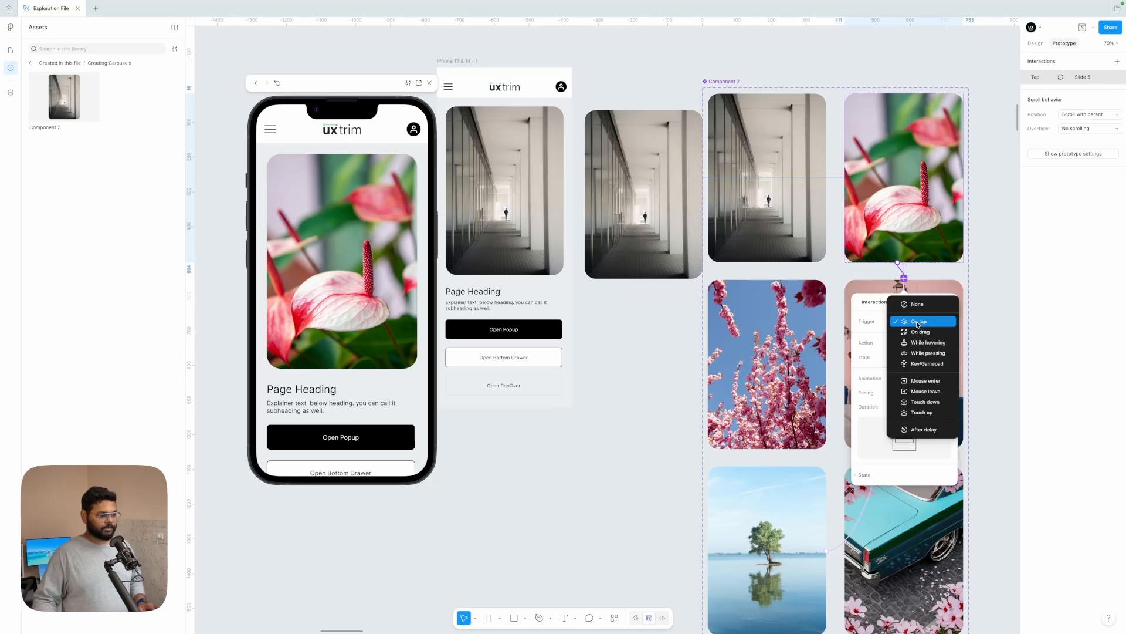
{"action": "left_click", "coordinate": [920, 434]}
Step: Set the delay of the flower variant's interaction to 3000 ms and its Smart animate duration to 500 ms
{"action": "left_click", "coordinate": [915, 335]}
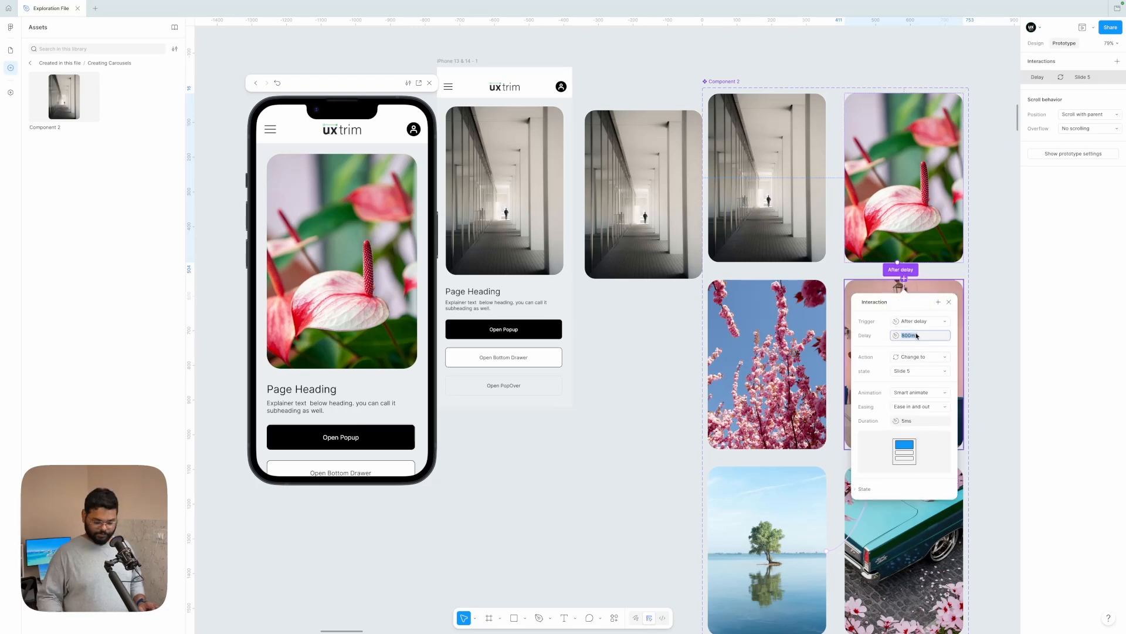
{"action": "type", "text": "300"}
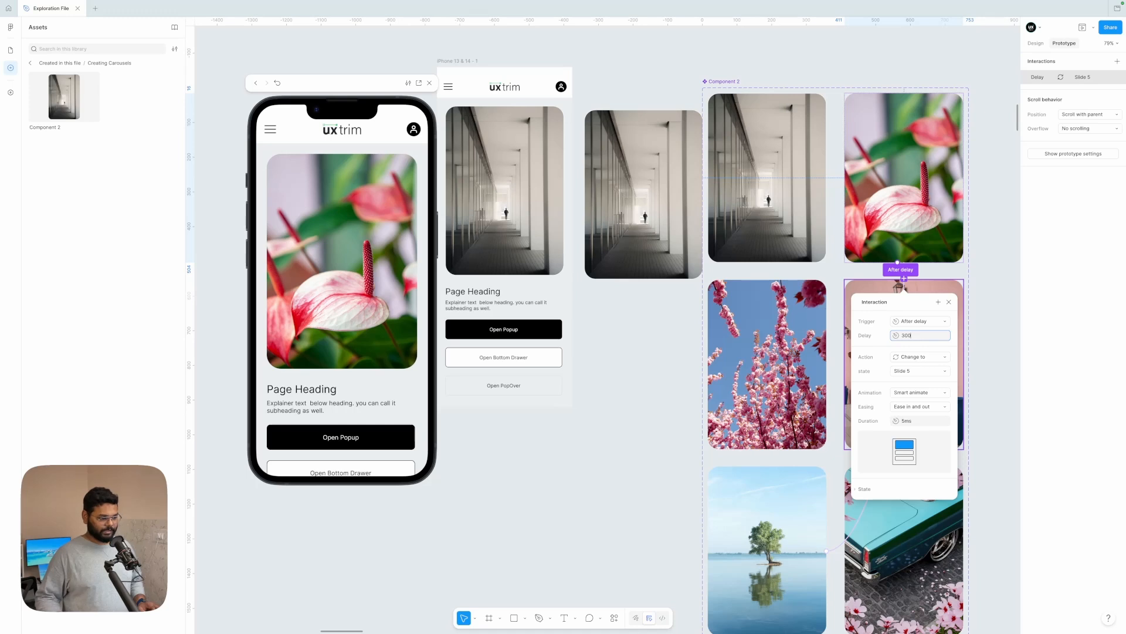
{"action": "type", "text": "0"}
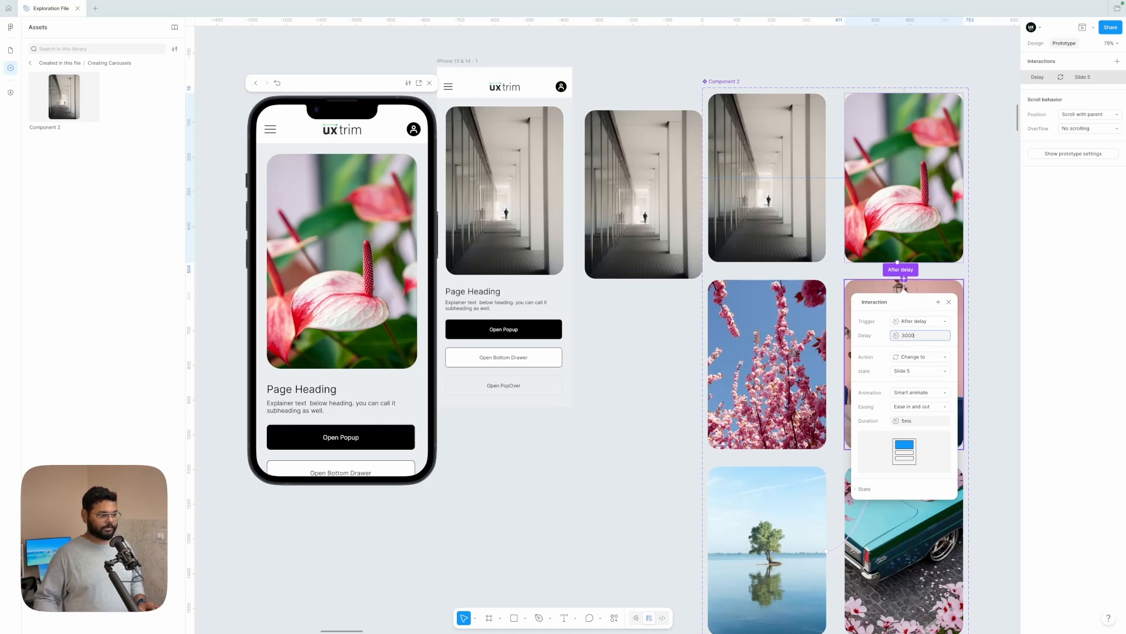
{"action": "left_click", "coordinate": [913, 421]}
{"action": "type", "text": "500"}
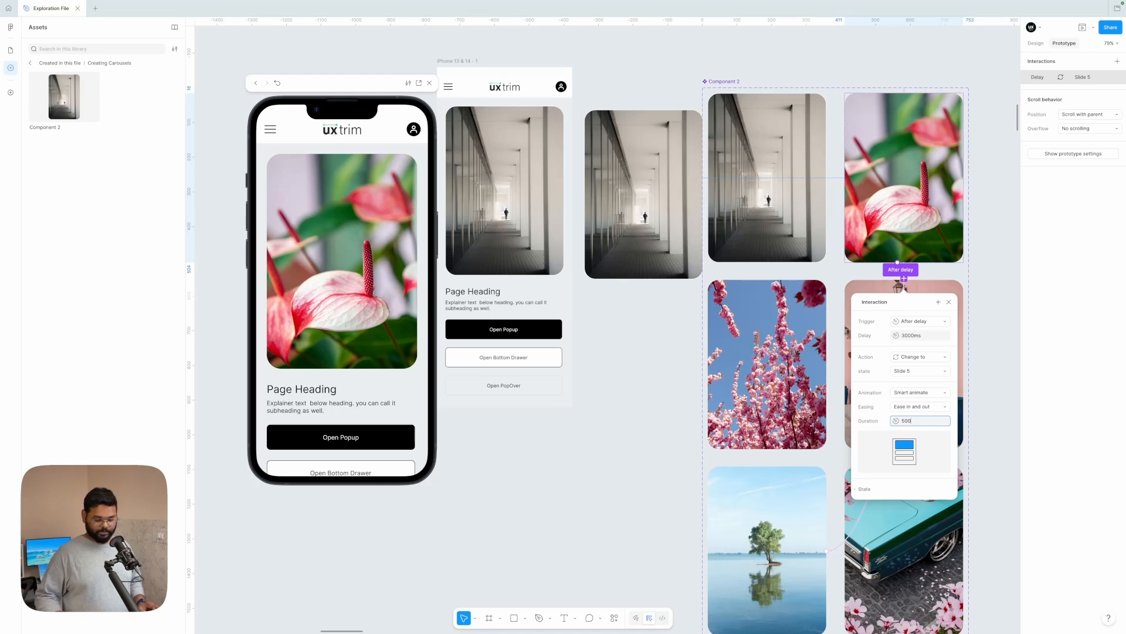
{"action": "key", "text": "Return"}
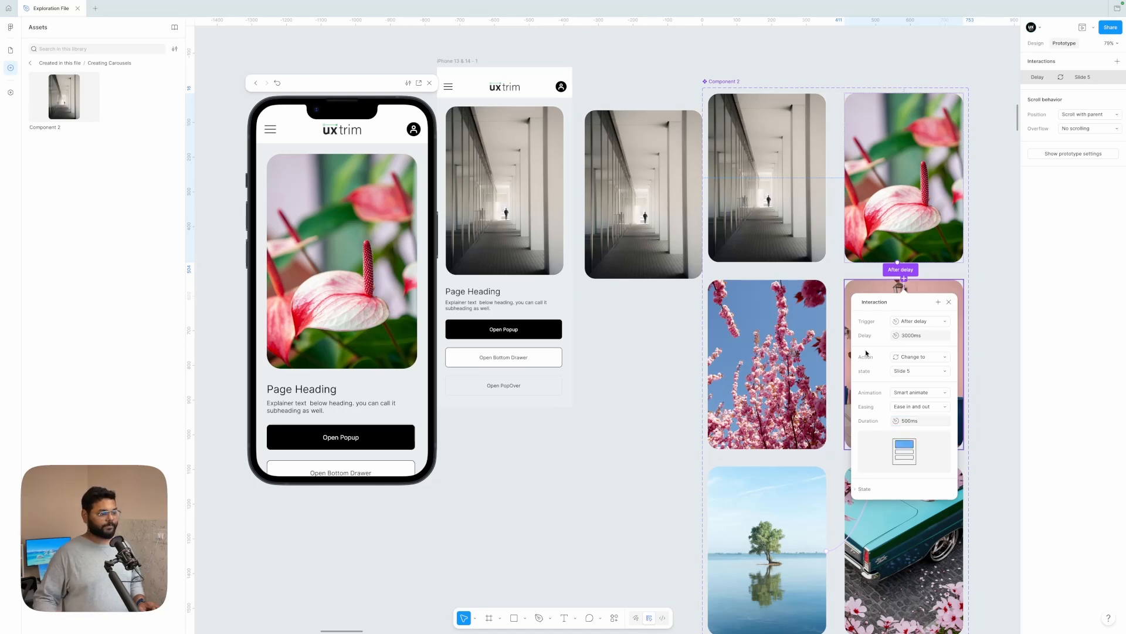
{"action": "left_click", "coordinate": [1003, 254]}
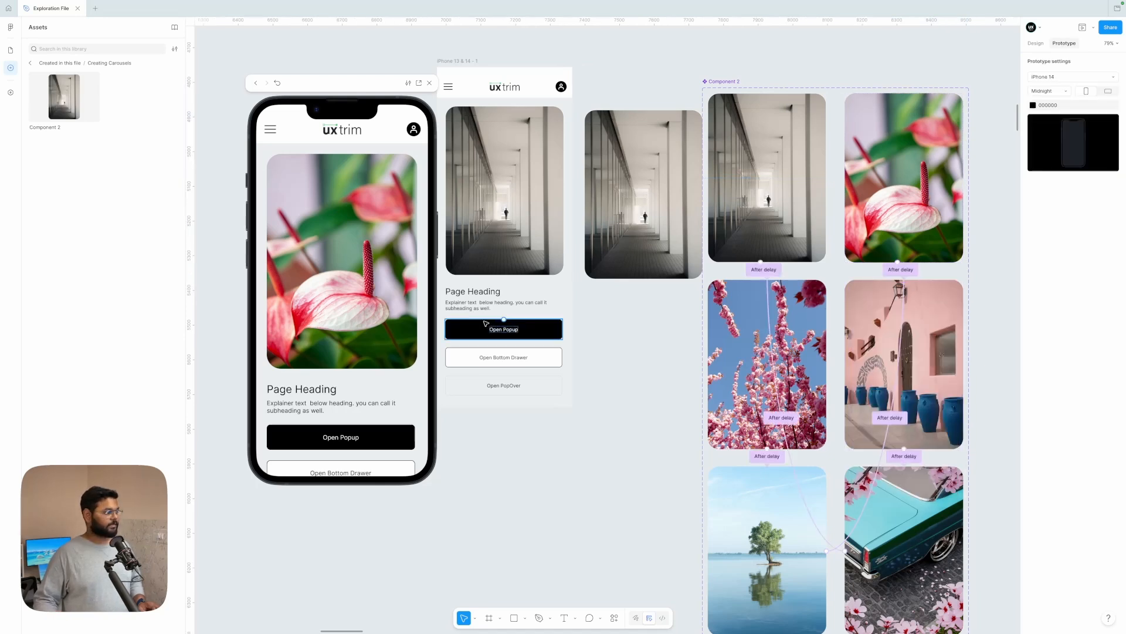
Step: Restart the prototype preview and check that the carousel plays through its slides
{"action": "left_click", "coordinate": [277, 83]}
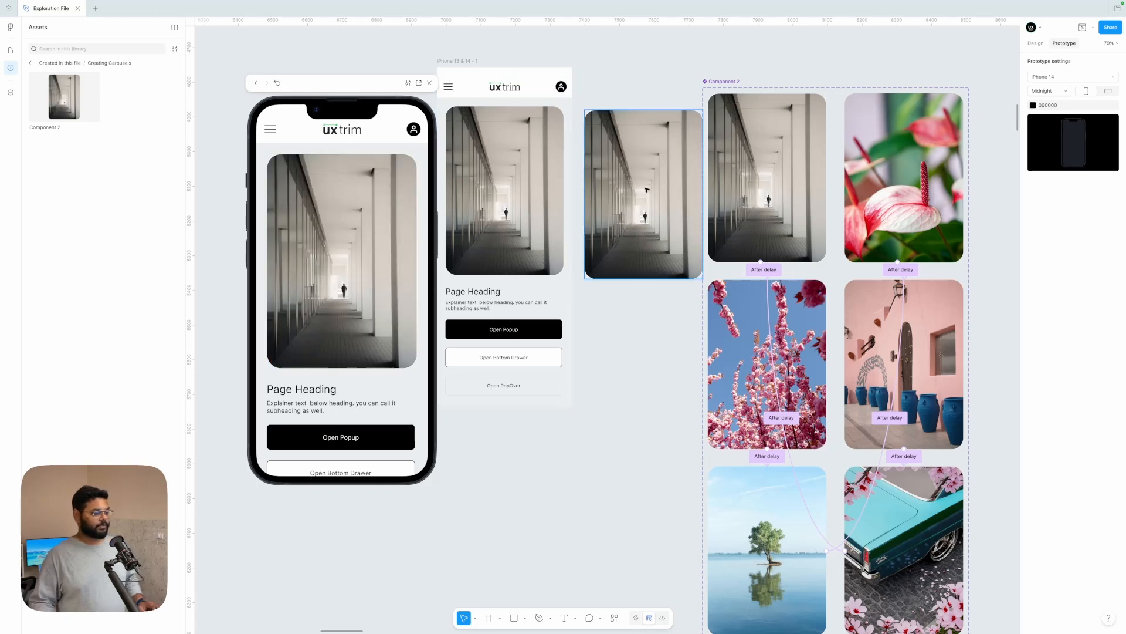
{"action": "scroll", "coordinate": [647, 189], "scroll_direction": "down", "scroll_amount": 1}
{"action": "scroll", "coordinate": [647, 189], "scroll_direction": "right", "scroll_amount": 1}
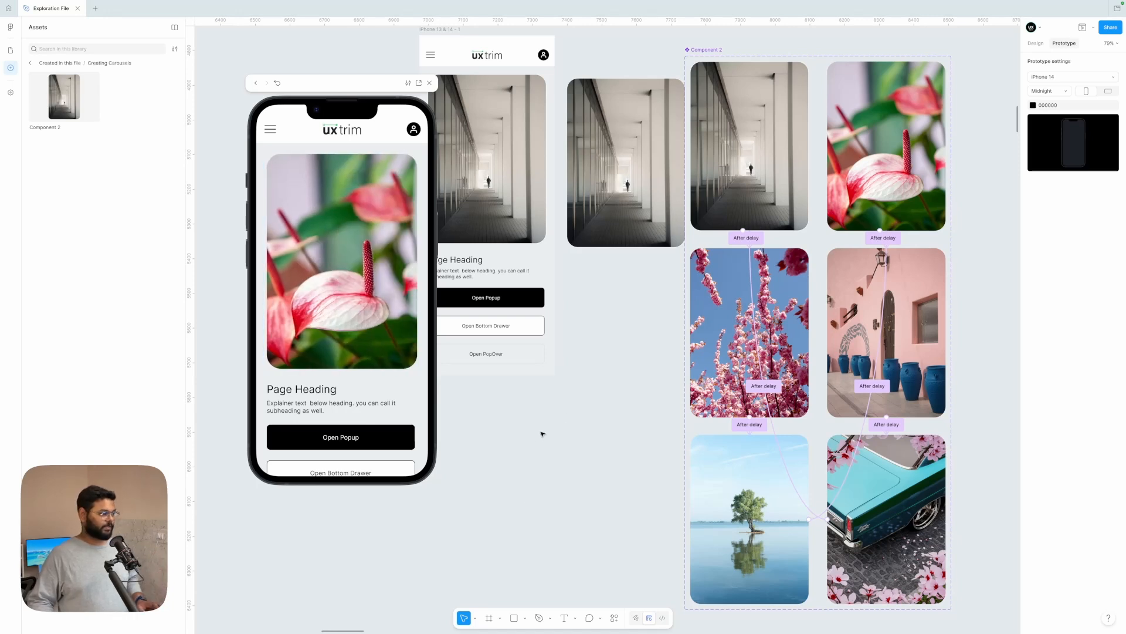
Step: Delete the leftover static hallway image between the phone frame and the component set
{"action": "left_click", "coordinate": [624, 204]}
{"action": "key", "text": "Delete"}
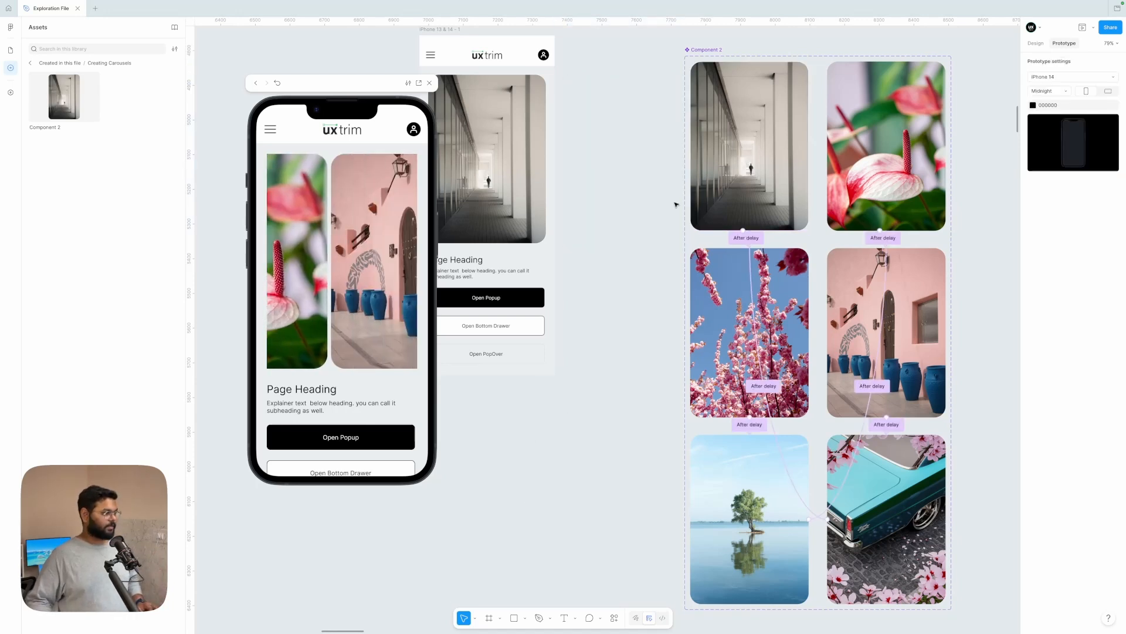
Step: Extend the iPhone 13 & 14 - 1 frame downward to a height of about 1983 and show its design properties
{"action": "scroll", "coordinate": [629, 196], "scroll_direction": "down", "scroll_amount": 5}
{"action": "scroll", "coordinate": [629, 197], "scroll_direction": "left", "scroll_amount": 1}
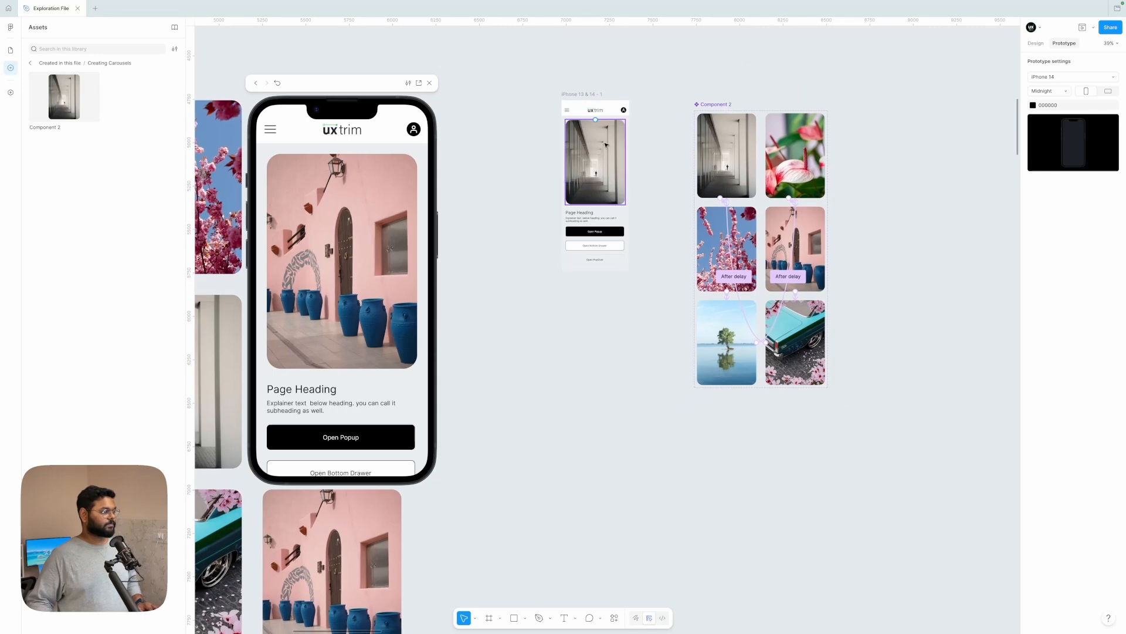
{"action": "left_click", "coordinate": [590, 96]}
{"action": "left_click_drag", "start_coordinate": [596, 270], "coordinate": [595, 444]}
{"action": "left_click", "coordinate": [1036, 44]}
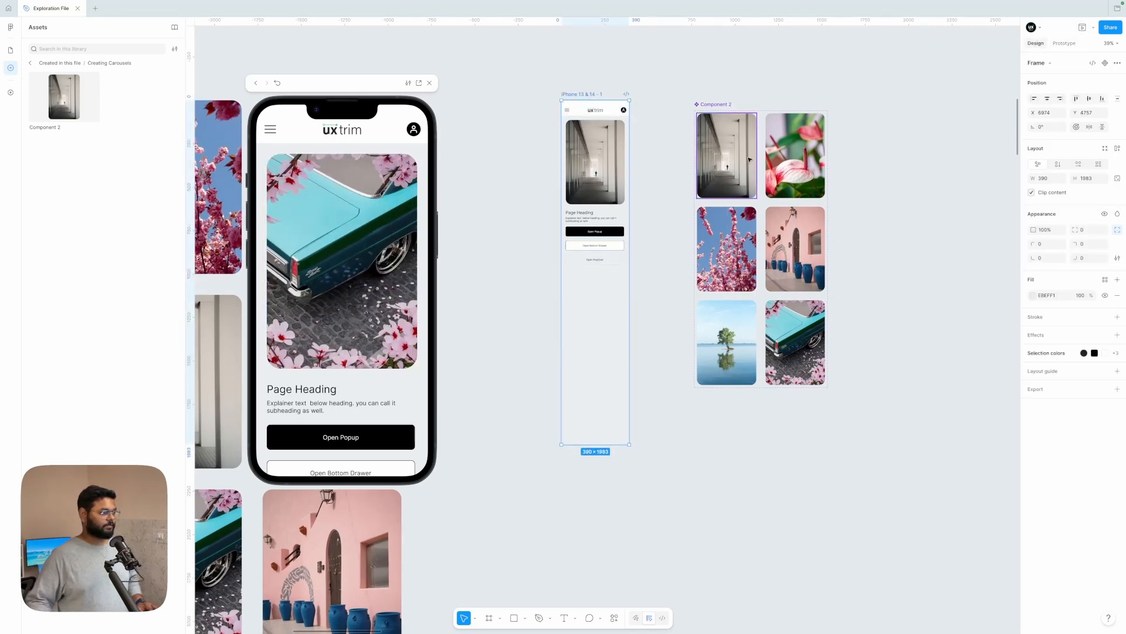
Step: Move the Open Popup, Open Bottom Drawer and Open PopOver buttons down to the lower end of the extended phone frame
{"action": "left_click_drag", "start_coordinate": [652, 203], "coordinate": [555, 297]}
{"action": "scroll", "coordinate": [604, 255], "scroll_direction": "up", "scroll_amount": 3}
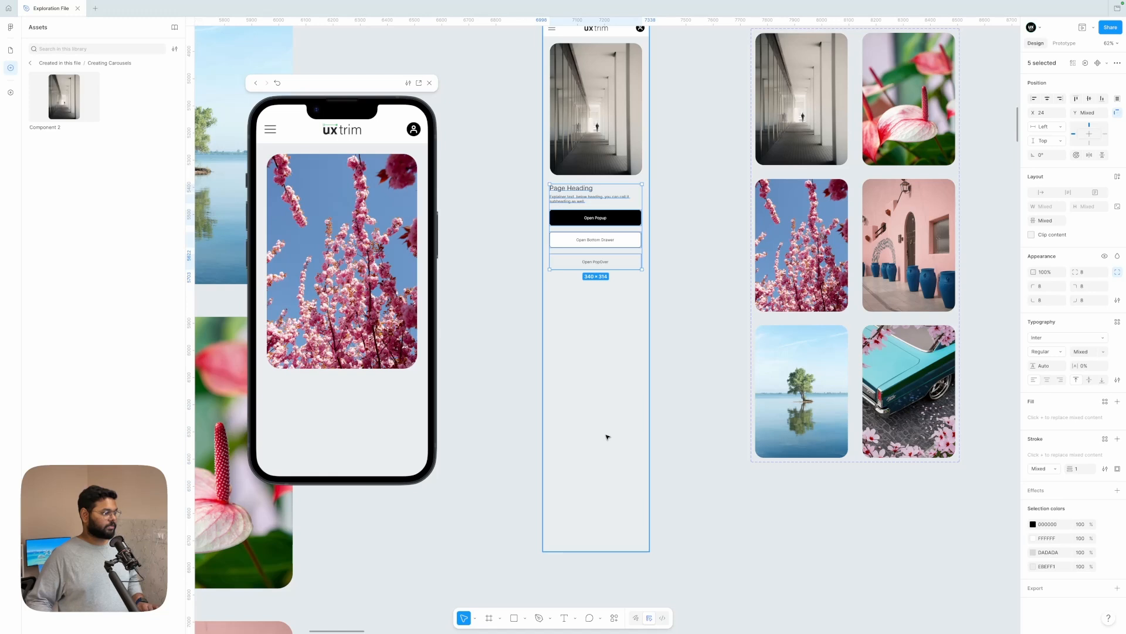
{"action": "left_click", "coordinate": [684, 244]}
{"action": "left_click_drag", "start_coordinate": [661, 214], "coordinate": [545, 336]}
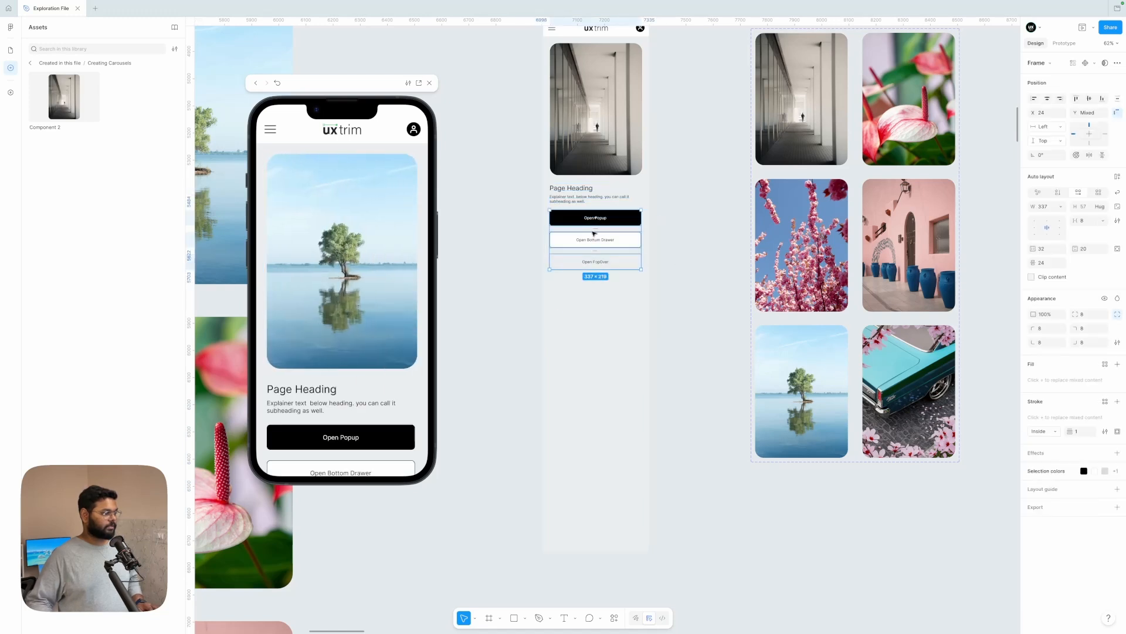
{"action": "left_click_drag", "start_coordinate": [611, 221], "coordinate": [592, 493]}
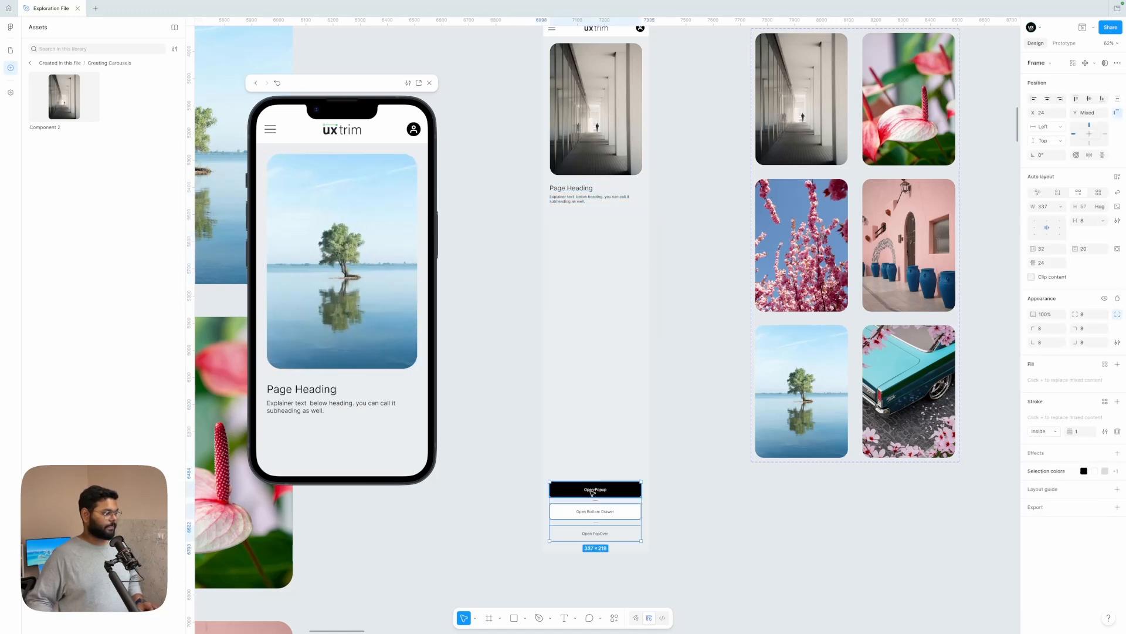
Step: Change the page heading below the carousel to "Auto Scroll"
{"action": "double_click", "coordinate": [564, 188]}
{"action": "type", "text": "S"}
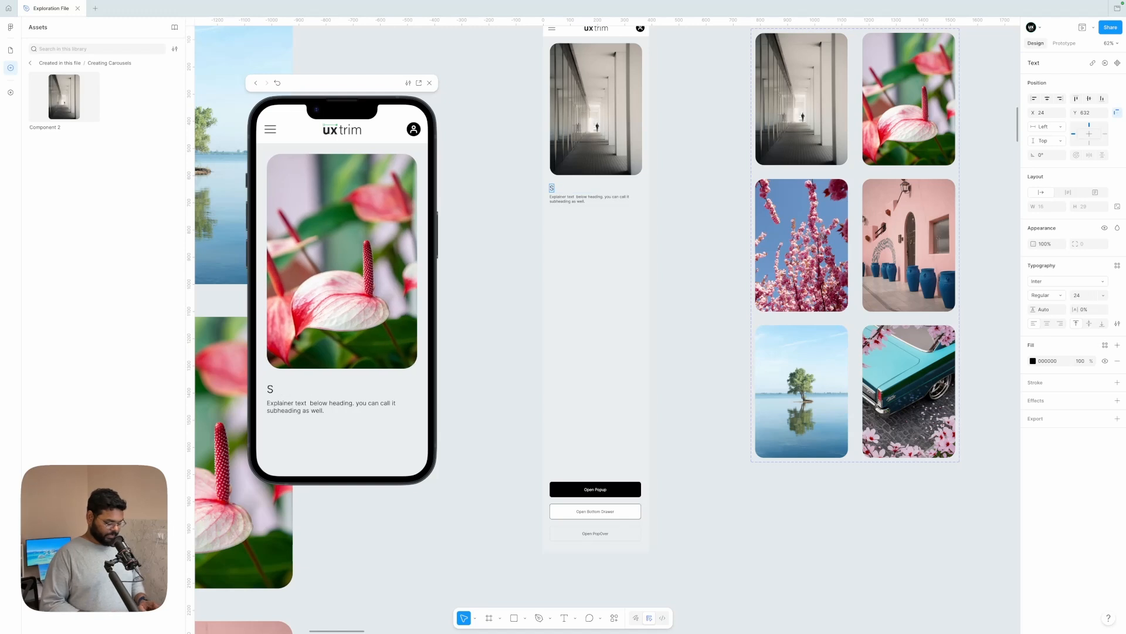
{"action": "type", "text": "uto Sc"}
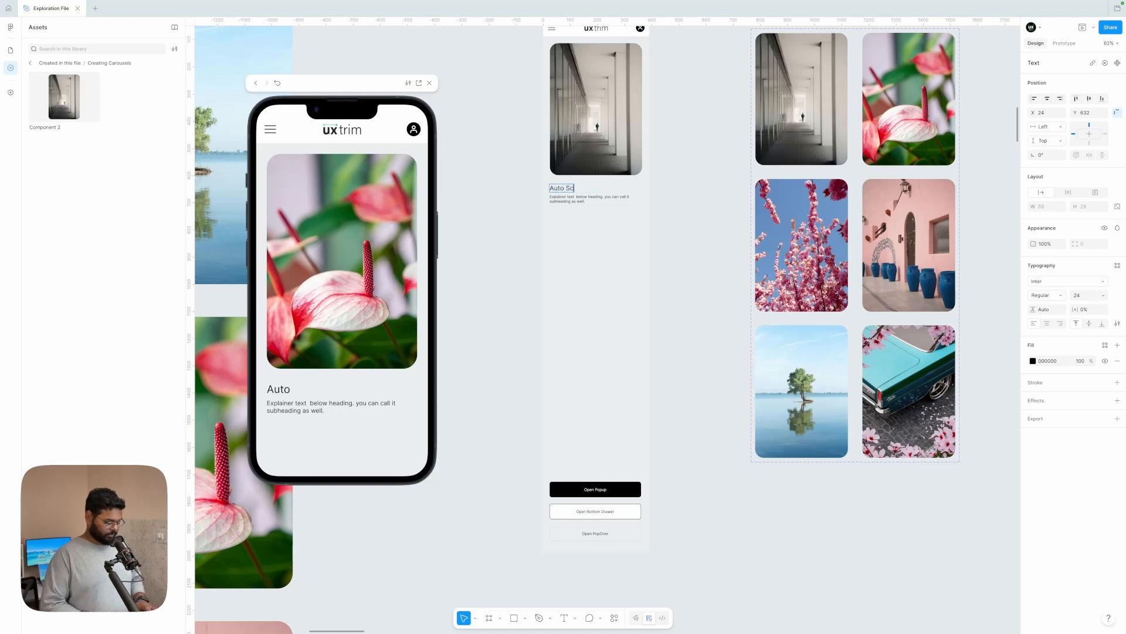
{"action": "type", "text": "roll"}
{"action": "left_click", "coordinate": [666, 180]}
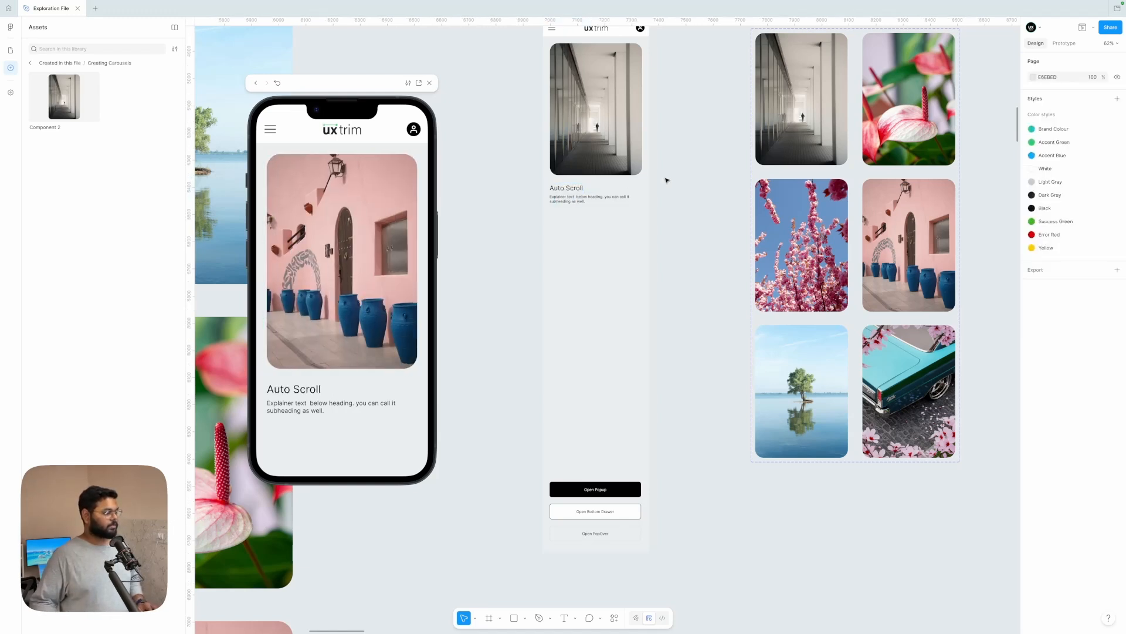
Step: Duplicate the Component 2 set, place the copy to its right with a gap, and show the prototype connections
{"action": "scroll", "coordinate": [667, 227], "scroll_direction": "right", "scroll_amount": 5}
{"action": "scroll", "coordinate": [667, 227], "scroll_direction": "up", "scroll_amount": 2}
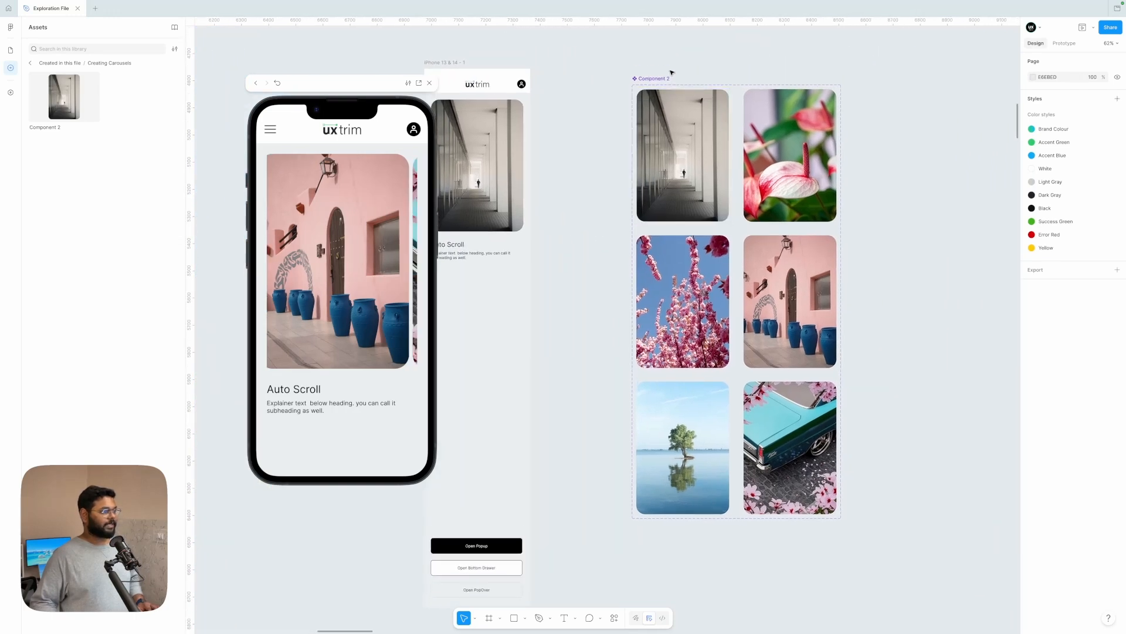
{"action": "left_click_drag", "start_coordinate": [656, 82], "coordinate": [888, 89]}
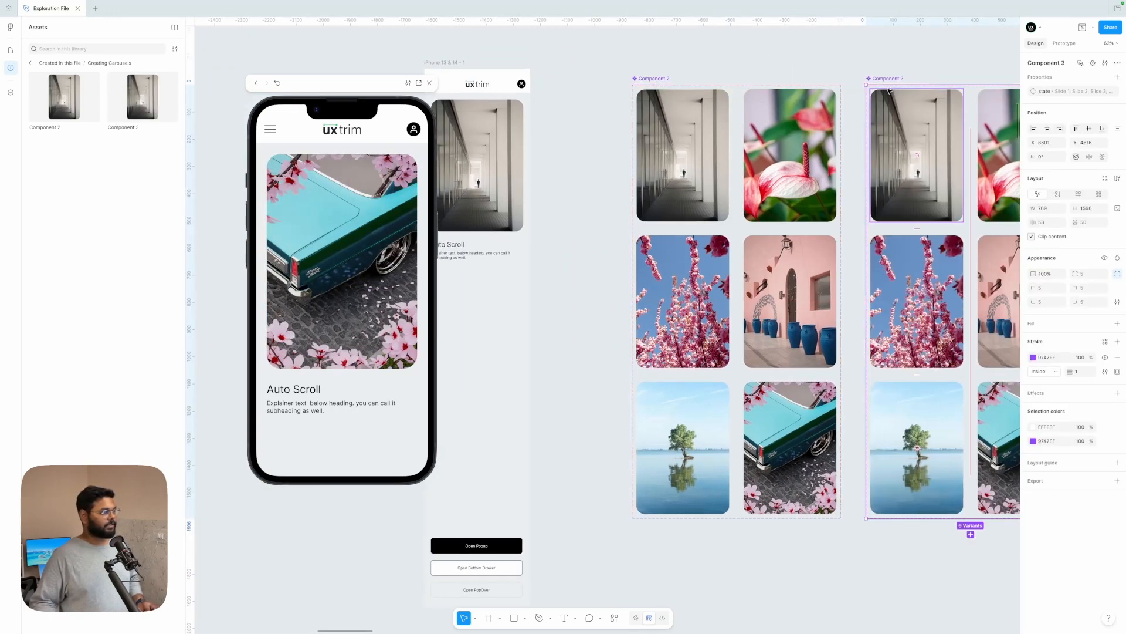
{"action": "scroll", "coordinate": [608, 179], "scroll_direction": "right", "scroll_amount": 5}
{"action": "scroll", "coordinate": [608, 179], "scroll_direction": "up", "scroll_amount": 1}
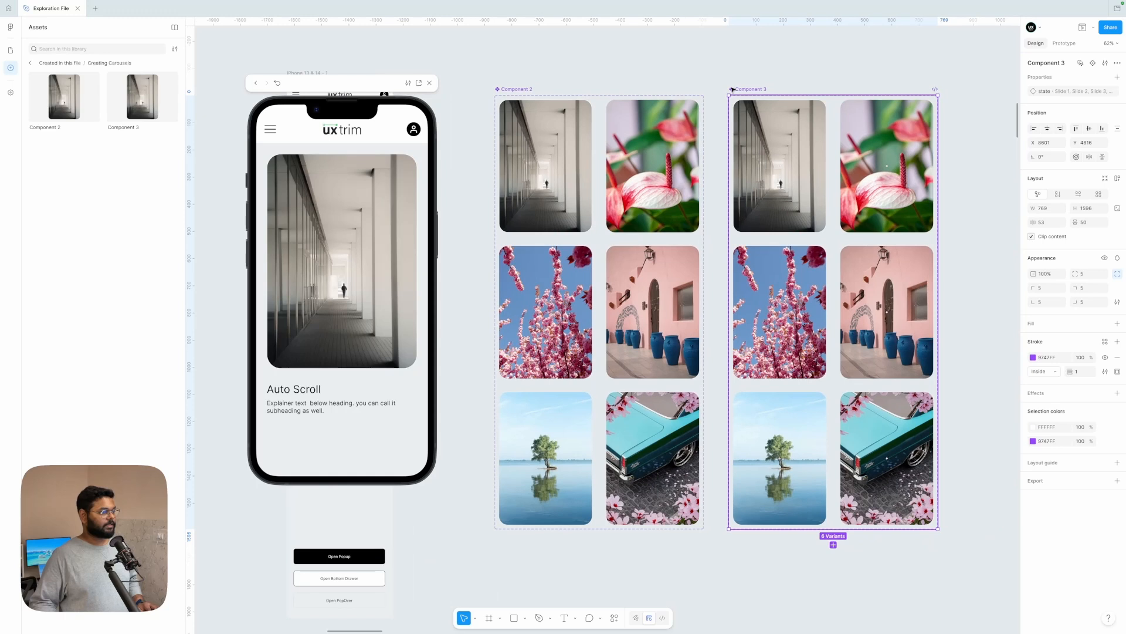
{"action": "left_click_drag", "start_coordinate": [735, 88], "coordinate": [752, 89]}
{"action": "left_click", "coordinate": [1063, 43]}
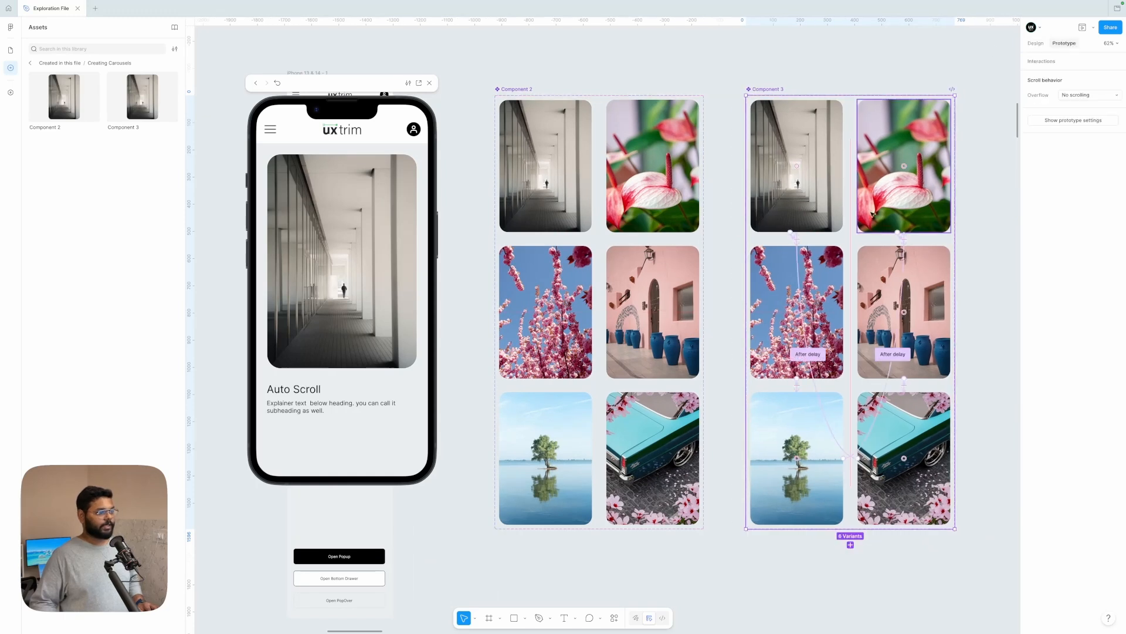
{"action": "scroll", "coordinate": [825, 268], "scroll_direction": "right", "scroll_amount": 1}
{"action": "left_click", "coordinate": [725, 227]}
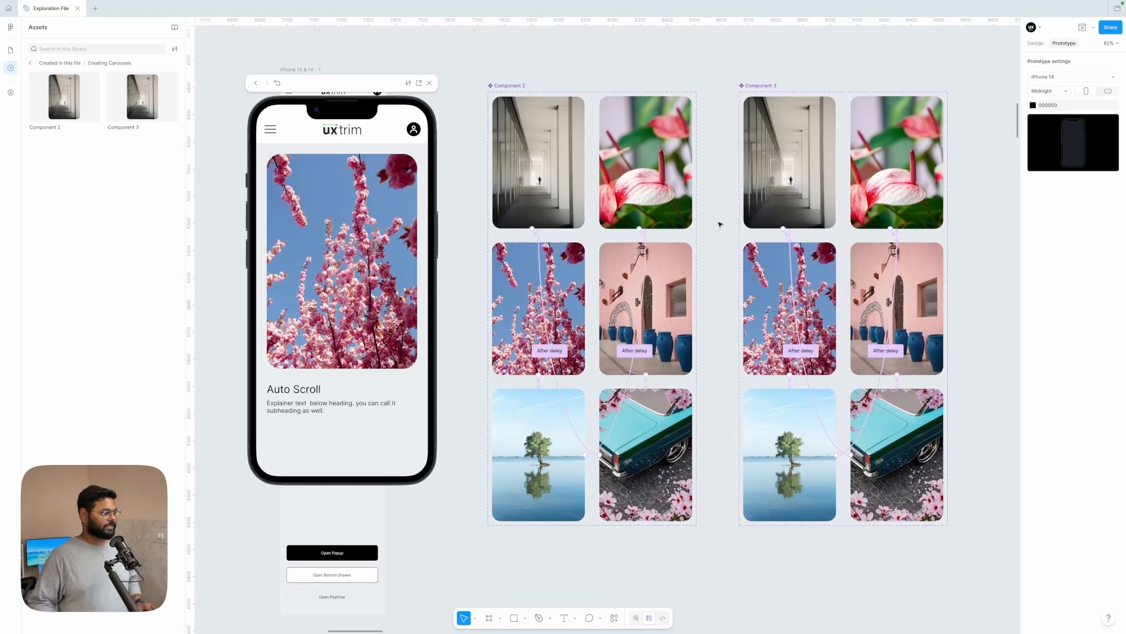
Step: Place a copy of the hamburger menu icon above the Component 3 set and switch it to the chevron-right variant
{"action": "scroll", "coordinate": [721, 224], "scroll_direction": "left", "scroll_amount": 4}
{"action": "scroll", "coordinate": [720, 224], "scroll_direction": "down", "scroll_amount": 1}
{"action": "scroll", "coordinate": [720, 224], "scroll_direction": "left", "scroll_amount": 1}
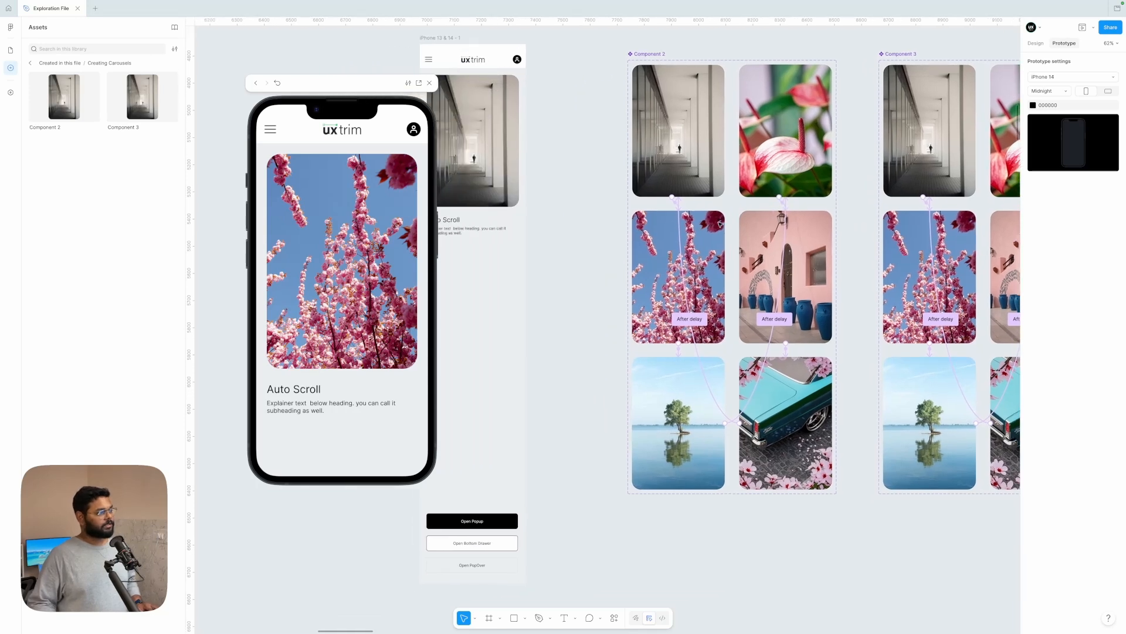
{"action": "scroll", "coordinate": [700, 491], "scroll_direction": "down", "scroll_amount": 3}
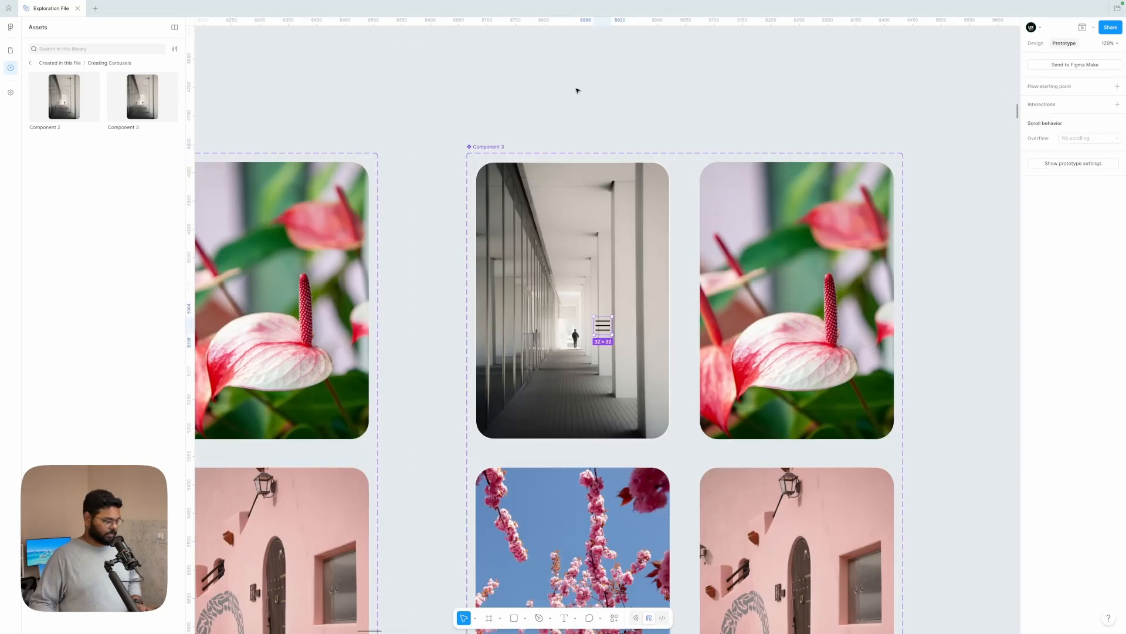
{"action": "key", "text": "ctrl+v"}
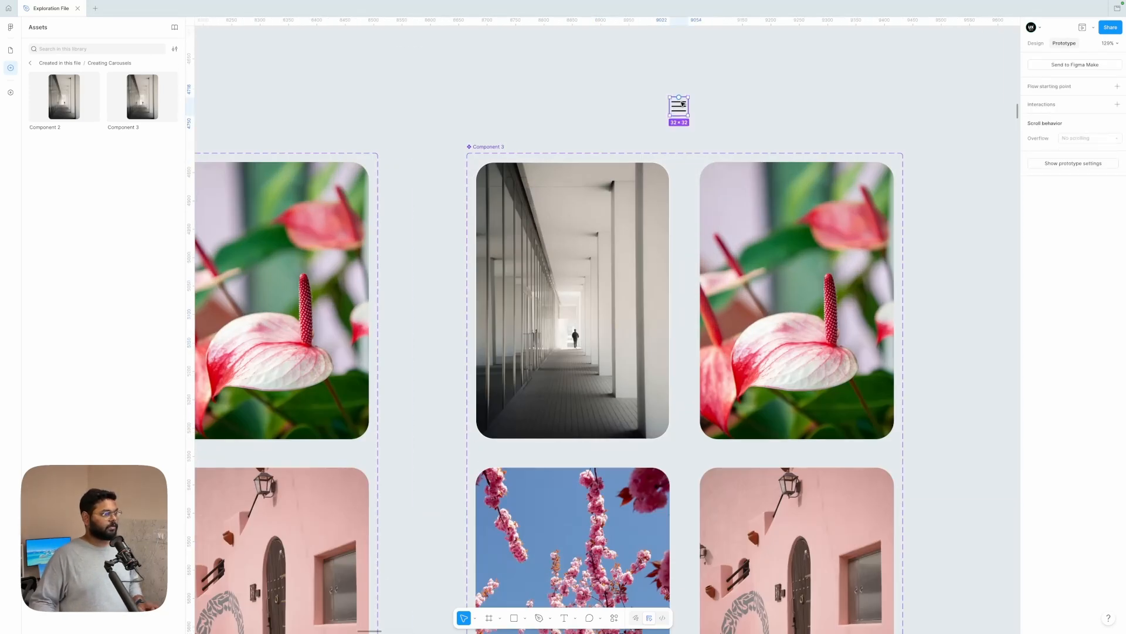
{"action": "left_click", "coordinate": [1084, 89]}
{"action": "scroll", "coordinate": [1074, 405], "scroll_direction": "down", "scroll_amount": 2}
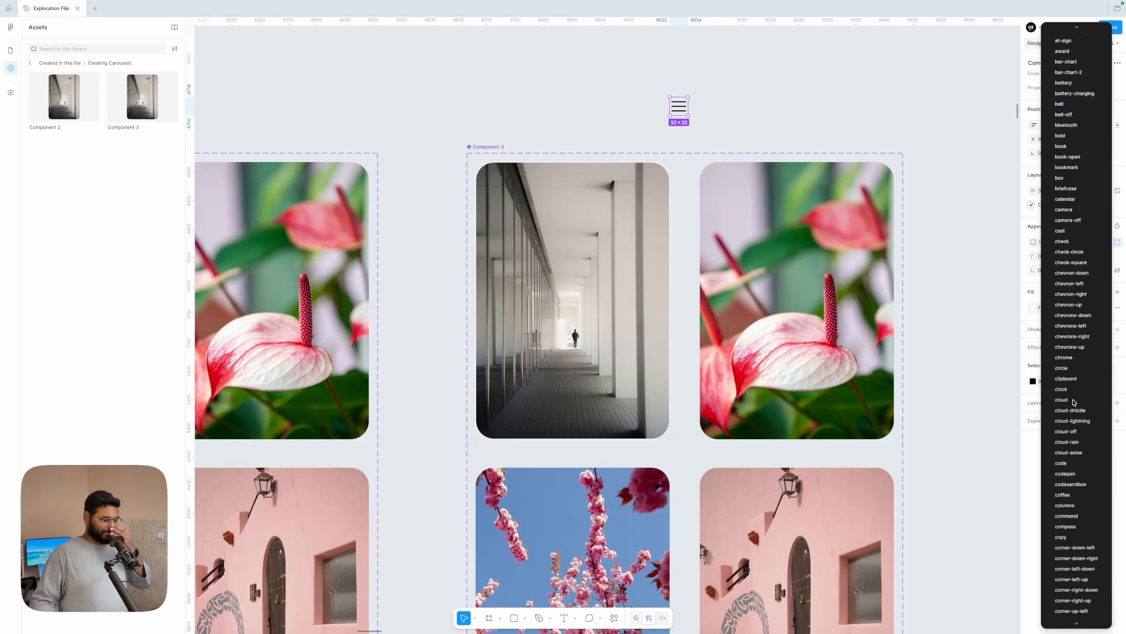
{"action": "left_click", "coordinate": [1072, 328]}
{"action": "left_click", "coordinate": [1088, 87]}
{"action": "scroll", "coordinate": [1077, 234], "scroll_direction": "up", "scroll_amount": 5}
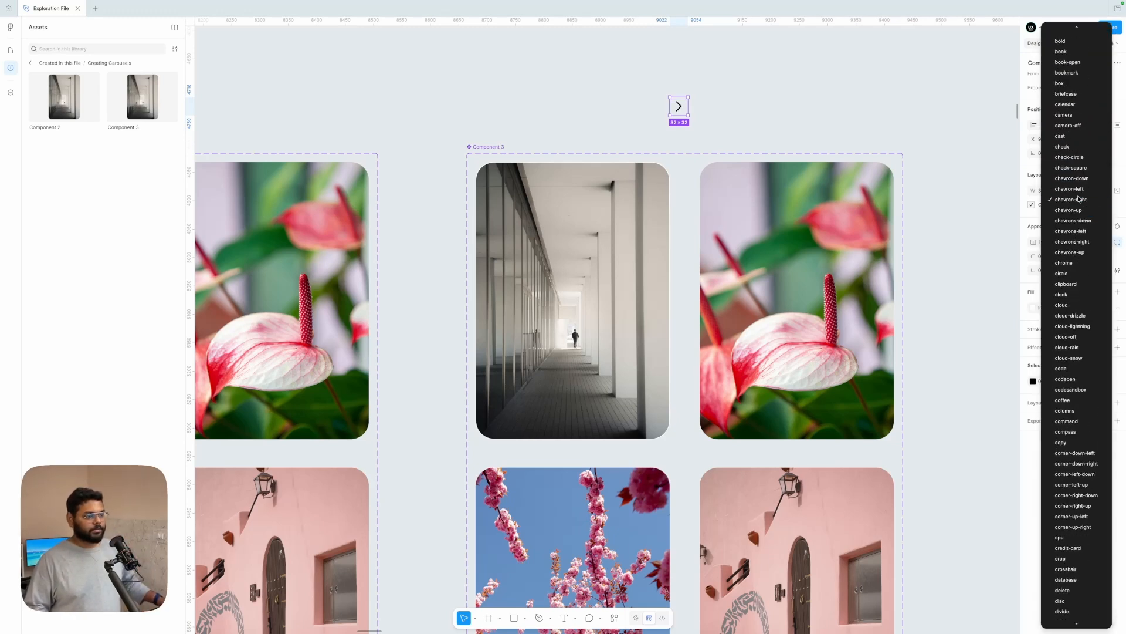
{"action": "scroll", "coordinate": [1077, 297], "scroll_direction": "down", "scroll_amount": 3}
{"action": "key", "text": "Escape"}
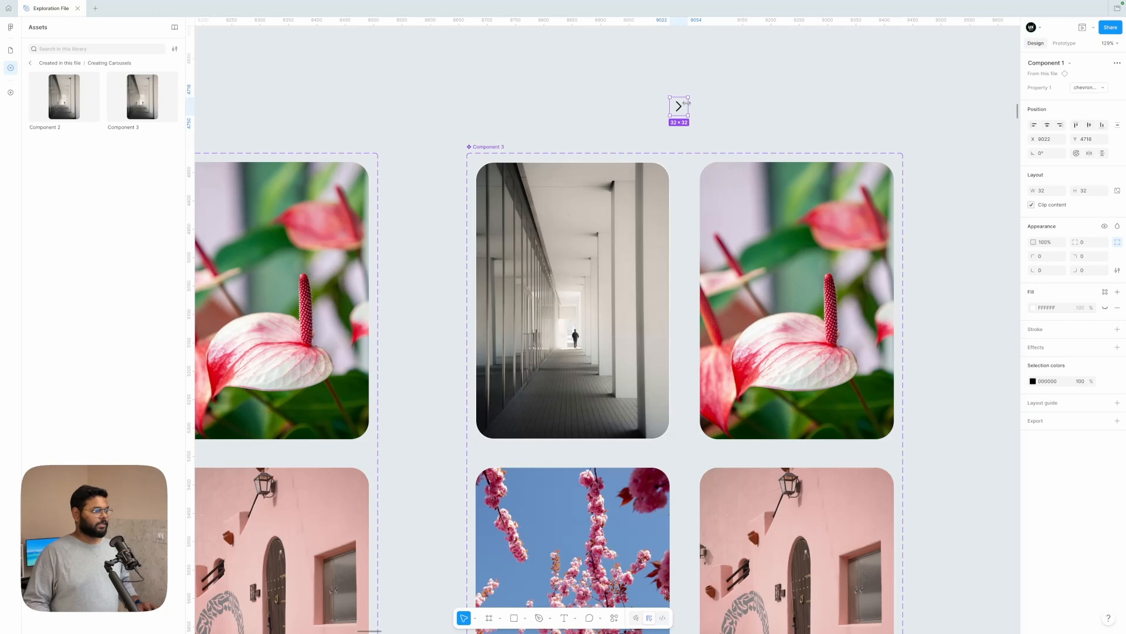
Step: Duplicate the chevron icon to its left and switch the copy to the chevron-left variant
{"action": "left_click_drag", "start_coordinate": [686, 103], "coordinate": [642, 102]}
{"action": "left_click", "coordinate": [1094, 87]}
{"action": "left_click", "coordinate": [1081, 78]}
{"action": "left_click", "coordinate": [880, 85]}
Step: Draw a 40 × 10 rectangle beside the chevrons and set its corner radius to 999
{"action": "scroll", "coordinate": [639, 111], "scroll_direction": "up", "scroll_amount": 4}
{"action": "left_click", "coordinate": [526, 618]}
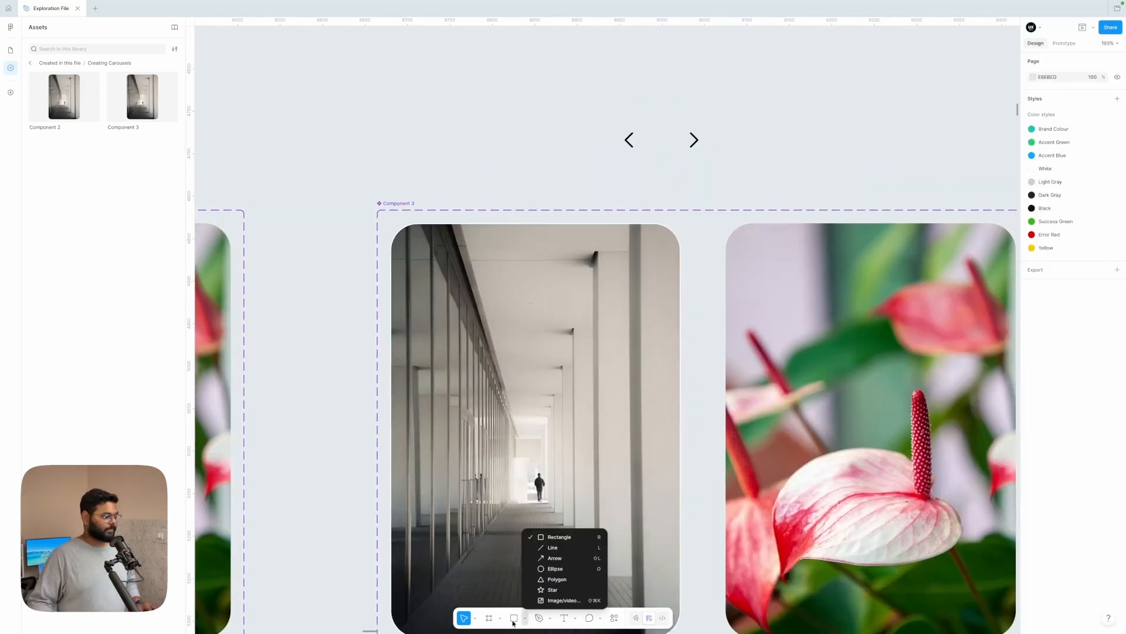
{"action": "left_click", "coordinate": [557, 536]}
{"action": "left_click_drag", "start_coordinate": [540, 104], "coordinate": [579, 143]}
{"action": "left_click", "coordinate": [1048, 164]}
{"action": "type", "text": "10"}
{"action": "key", "text": "Return"}
{"action": "left_click", "coordinate": [1087, 203]}
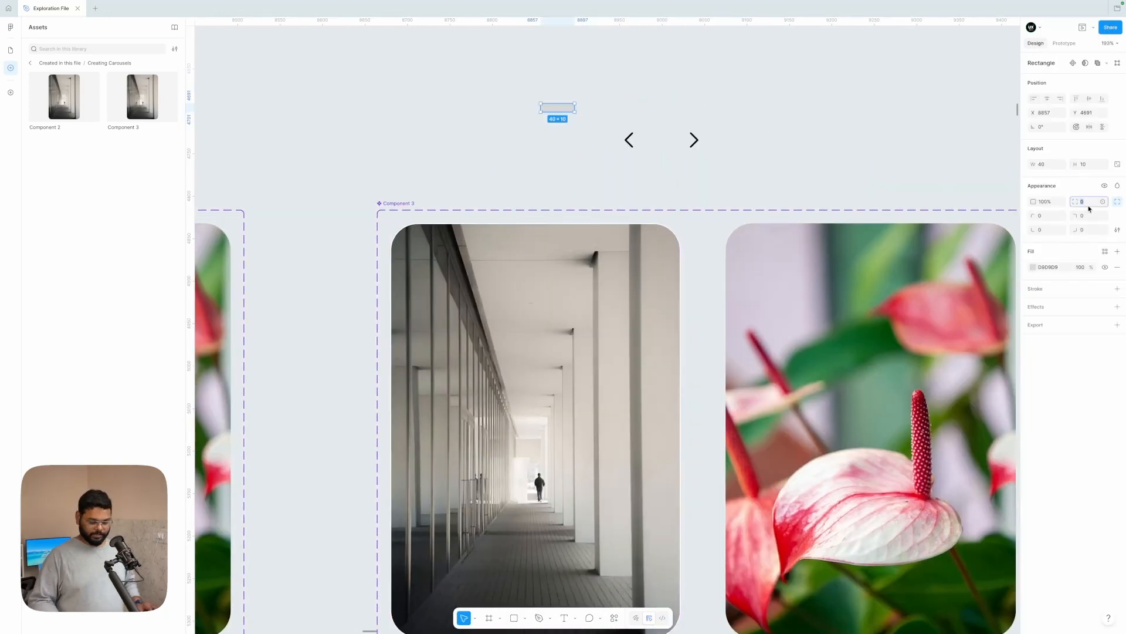
{"action": "type", "text": "999"}
{"action": "key", "text": "Return"}
Step: Set the rounded rectangle's height to 40 to make a circle and fill it with white (FFFFFF)
{"action": "left_click", "coordinate": [757, 156]}
{"action": "left_click", "coordinate": [558, 108]}
{"action": "left_click", "coordinate": [1084, 166]}
{"action": "key", "text": "Return"}
{"action": "left_click", "coordinate": [1033, 267]}
{"action": "left_click_drag", "start_coordinate": [923, 317], "coordinate": [916, 300]}
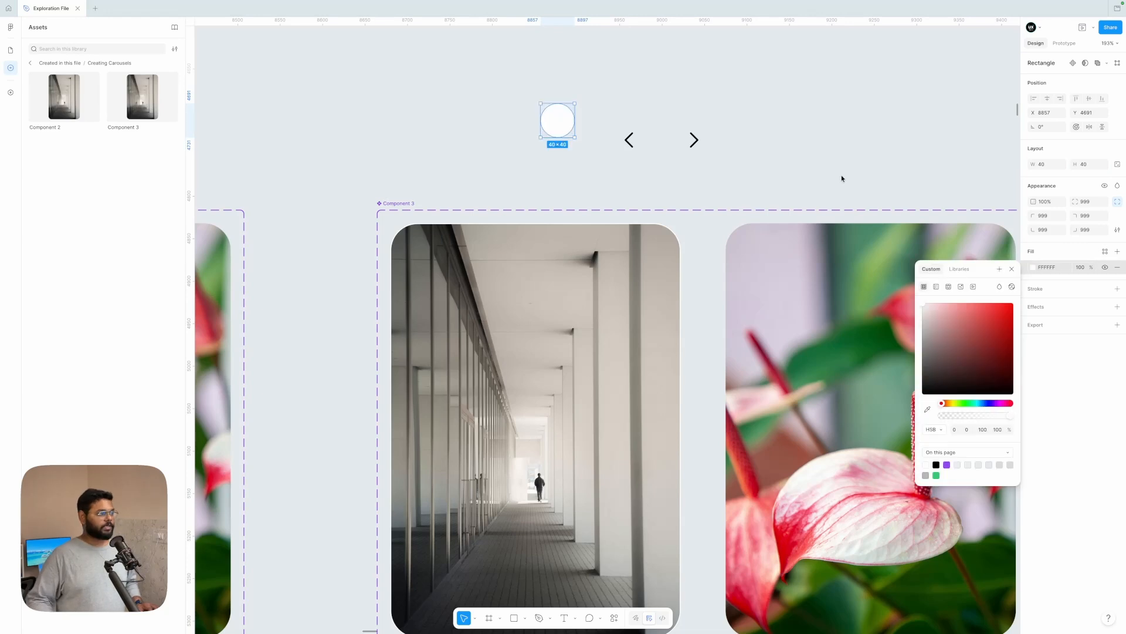
Step: Place the left chevron on the white circle and wrap the two together in a frame
{"action": "left_click", "coordinate": [843, 179]}
{"action": "scroll", "coordinate": [809, 161], "scroll_direction": "down", "scroll_amount": 5}
{"action": "scroll", "coordinate": [780, 146], "scroll_direction": "up", "scroll_amount": 4}
{"action": "left_click_drag", "start_coordinate": [763, 168], "coordinate": [768, 146]}
{"action": "left_click", "coordinate": [746, 160], "text": "shift"}
{"action": "key", "text": "super+alt+g"}
{"action": "scroll", "coordinate": [747, 161], "scroll_direction": "right", "scroll_amount": 1}
{"action": "left_click", "coordinate": [755, 156]}
Step: Replace the loose right chevron with a copy of the left-arrow circle whose icon is flipped horizontally
{"action": "left_click_drag", "start_coordinate": [710, 120], "coordinate": [840, 120], "text": "alt"}
{"action": "left_click", "coordinate": [870, 186]}
{"action": "key", "text": "Delete"}
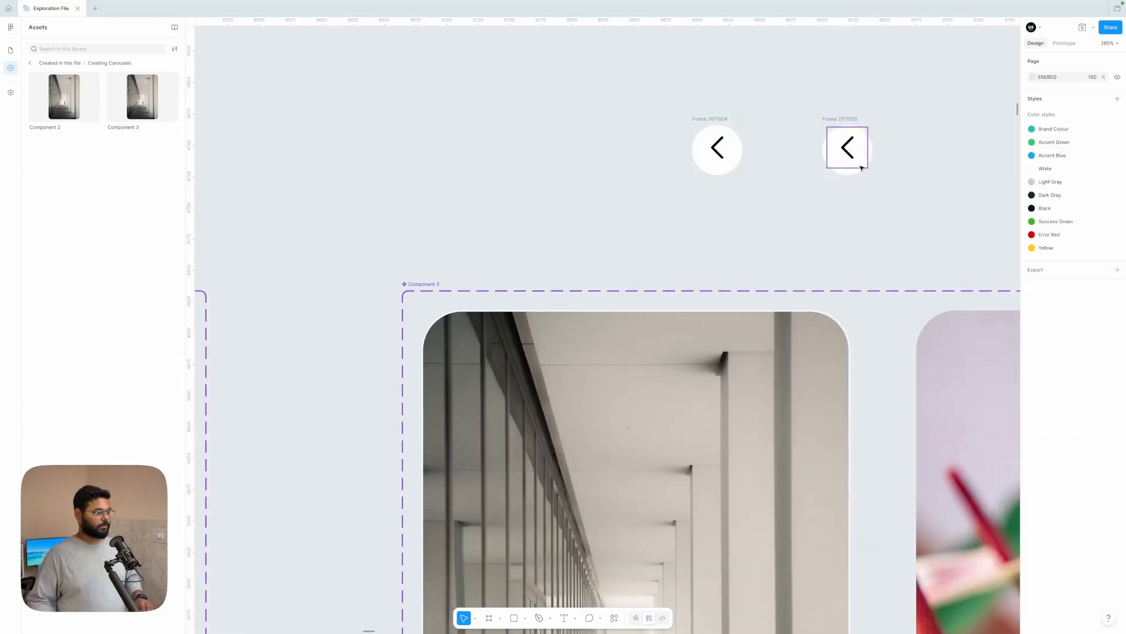
{"action": "left_click", "coordinate": [856, 160]}
{"action": "key", "text": "shift+h"}
{"action": "key", "text": "Escape"}
Step: Set the padding of both arrow circle frames to 0
{"action": "left_click_drag", "start_coordinate": [918, 96], "coordinate": [717, 161]}
{"action": "left_click_drag", "start_coordinate": [897, 199], "coordinate": [727, 141]}
{"action": "left_click", "coordinate": [1049, 221]}
{"action": "type", "text": "0"}
{"action": "left_click", "coordinate": [1093, 223]}
{"action": "left_click", "coordinate": [1050, 236]}
{"action": "type", "text": "0"}
{"action": "left_click", "coordinate": [872, 221]}
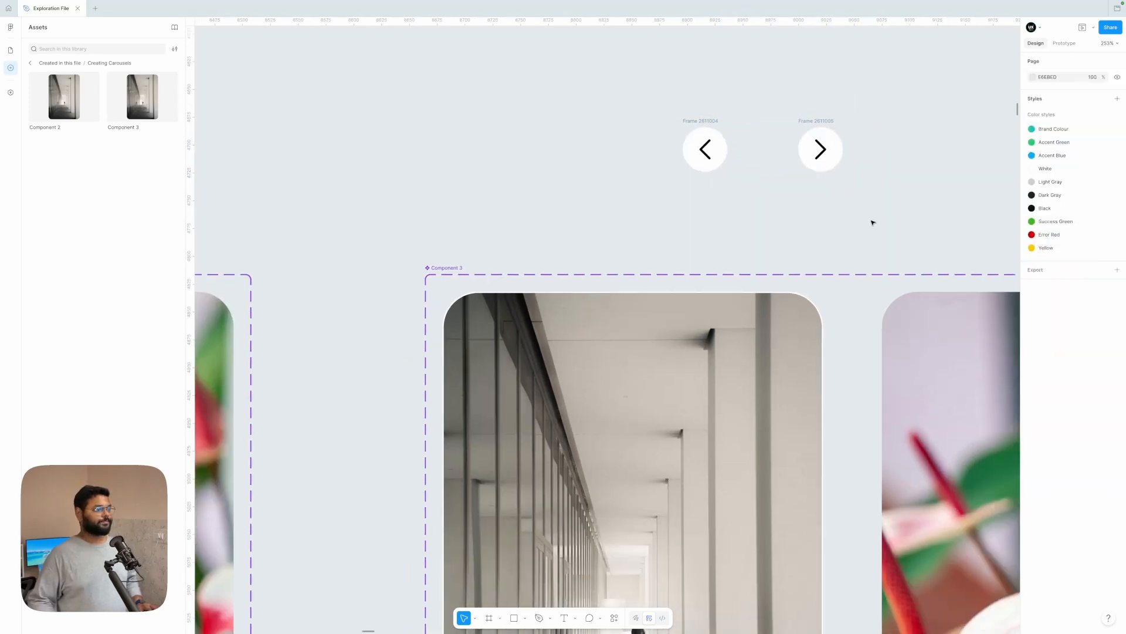
Step: Rename the two arrow frames "right" and "left" to match their chevron directions
{"action": "double_click", "coordinate": [781, 105]}
{"action": "type", "text": "right"}
{"action": "double_click", "coordinate": [664, 106]}
{"action": "type", "text": "left"}
Step: Cut the left and right arrow frames and paste them into the hallway variant of Component 3
{"action": "scroll", "coordinate": [664, 119], "scroll_direction": "down", "scroll_amount": 5}
{"action": "left_click", "coordinate": [665, 119]}
{"action": "left_click", "coordinate": [722, 119], "text": "shift"}
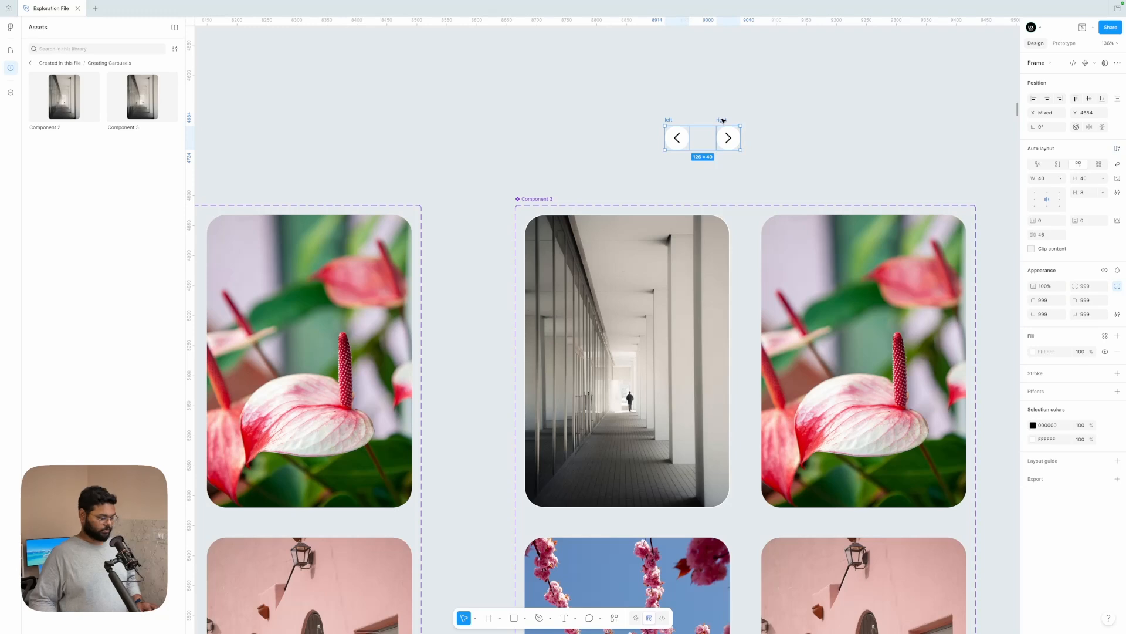
{"action": "scroll", "coordinate": [712, 162], "scroll_direction": "down", "scroll_amount": 3}
{"action": "scroll", "coordinate": [697, 197], "scroll_direction": "up", "scroll_amount": 1}
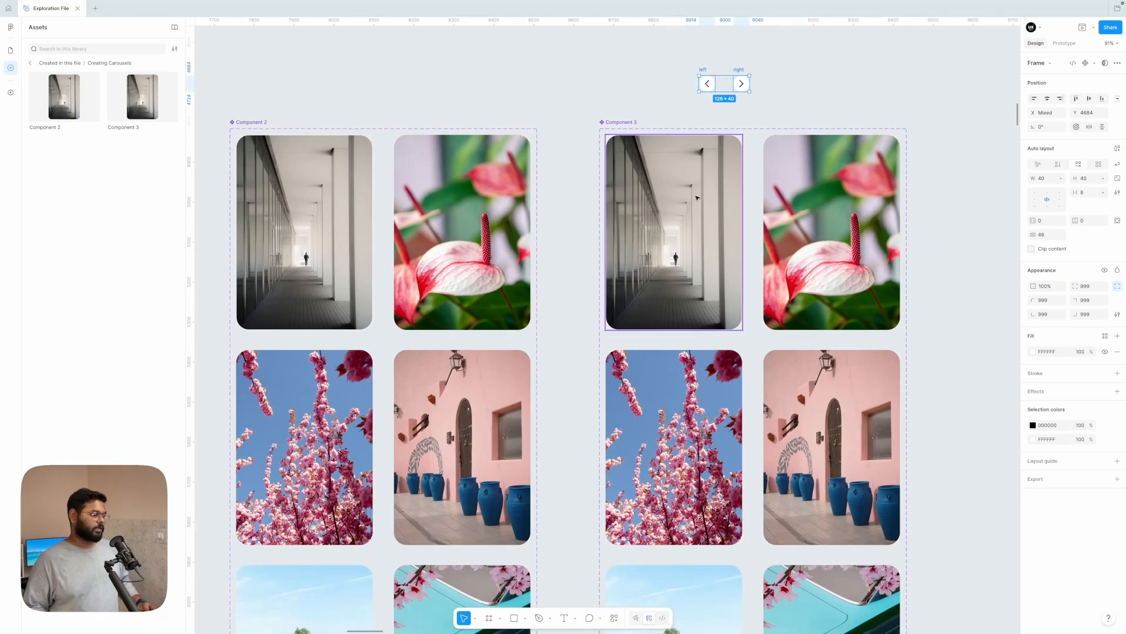
{"action": "scroll", "coordinate": [697, 198], "scroll_direction": "down", "scroll_amount": 3}
{"action": "scroll", "coordinate": [724, 99], "scroll_direction": "up", "scroll_amount": 2}
{"action": "key", "text": "super+x"}
{"action": "left_click", "coordinate": [674, 221], "text": "super"}
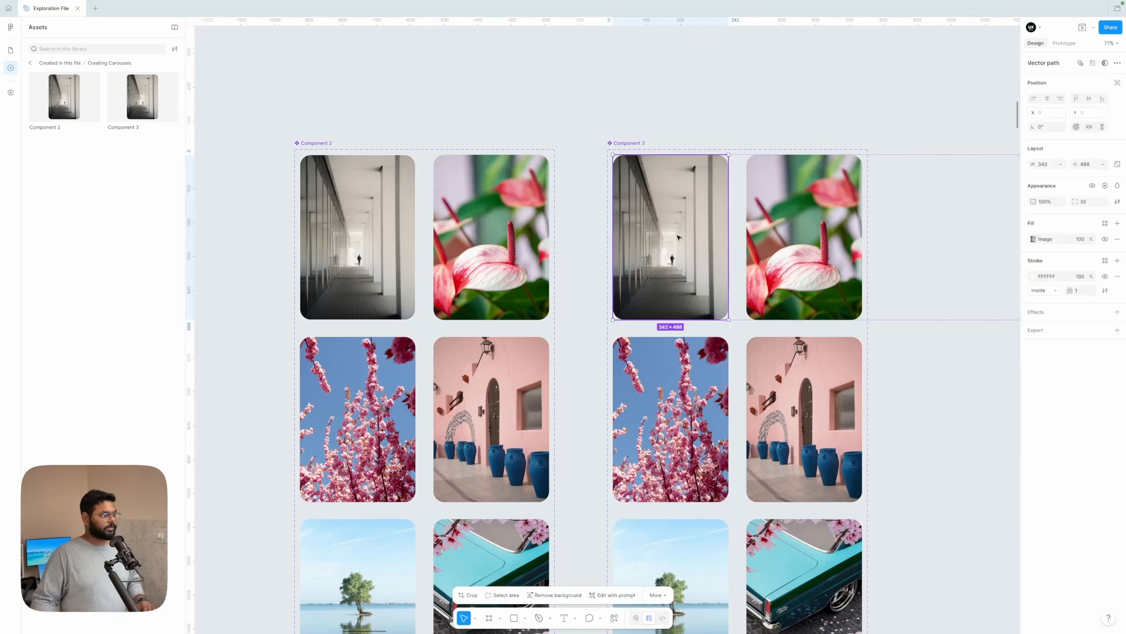
{"action": "key", "text": "shift+Return"}
{"action": "scroll", "coordinate": [675, 220], "scroll_direction": "right", "scroll_amount": 4}
{"action": "scroll", "coordinate": [680, 220], "scroll_direction": "down", "scroll_amount": 4}
{"action": "left_click", "coordinate": [565, 220]}
{"action": "scroll", "coordinate": [564, 219], "scroll_direction": "up", "scroll_amount": 4}
{"action": "key", "text": "super+v"}
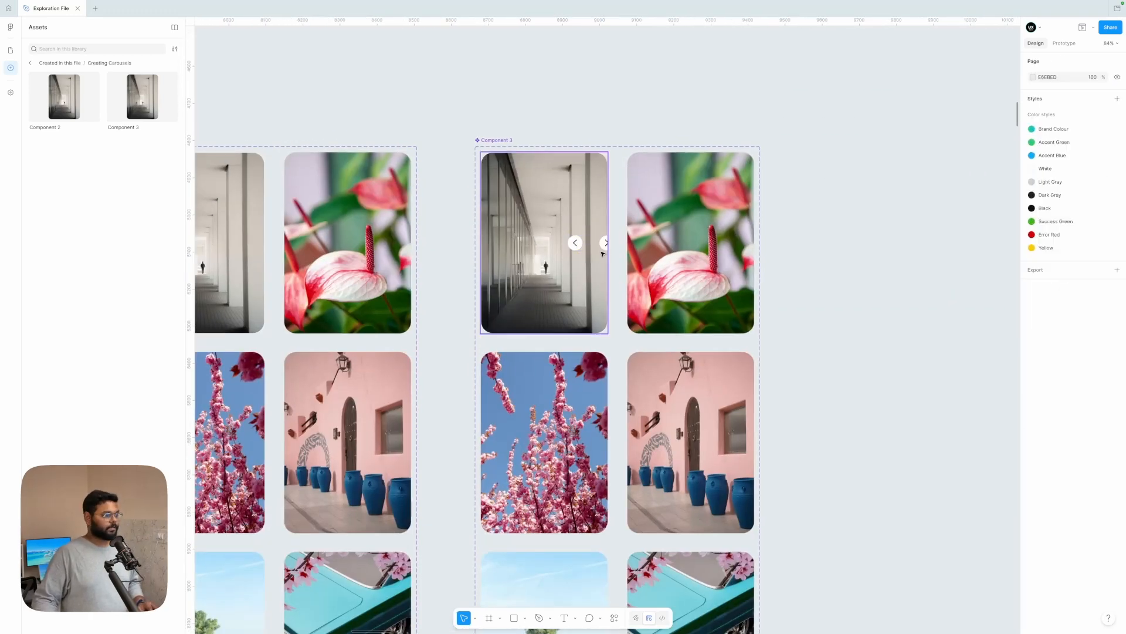
Step: Position the right and left arrow buttons side by side in the lower-right corner of the hallway variant
{"action": "left_click", "coordinate": [605, 245], "text": "super"}
{"action": "scroll", "coordinate": [605, 245], "scroll_direction": "up", "scroll_amount": 3}
{"action": "left_click_drag", "start_coordinate": [605, 245], "coordinate": [583, 379]}
{"action": "left_click_drag", "start_coordinate": [552, 243], "coordinate": [549, 378]}
{"action": "key", "text": "alt"}
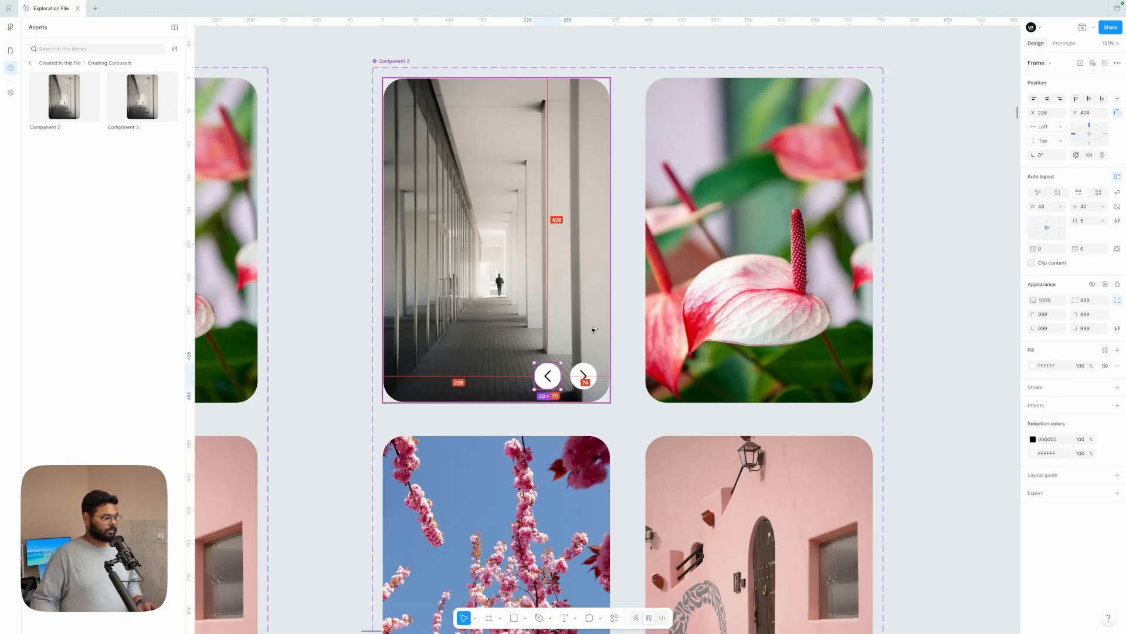
Step: Copy both arrow buttons and paste them into the cherry blossom and lake tree variants of Component 3
{"action": "left_click", "coordinate": [584, 376], "text": "shift"}
{"action": "scroll", "coordinate": [584, 376], "scroll_direction": "down", "scroll_amount": 4}
{"action": "scroll", "coordinate": [563, 364], "scroll_direction": "down", "scroll_amount": 3}
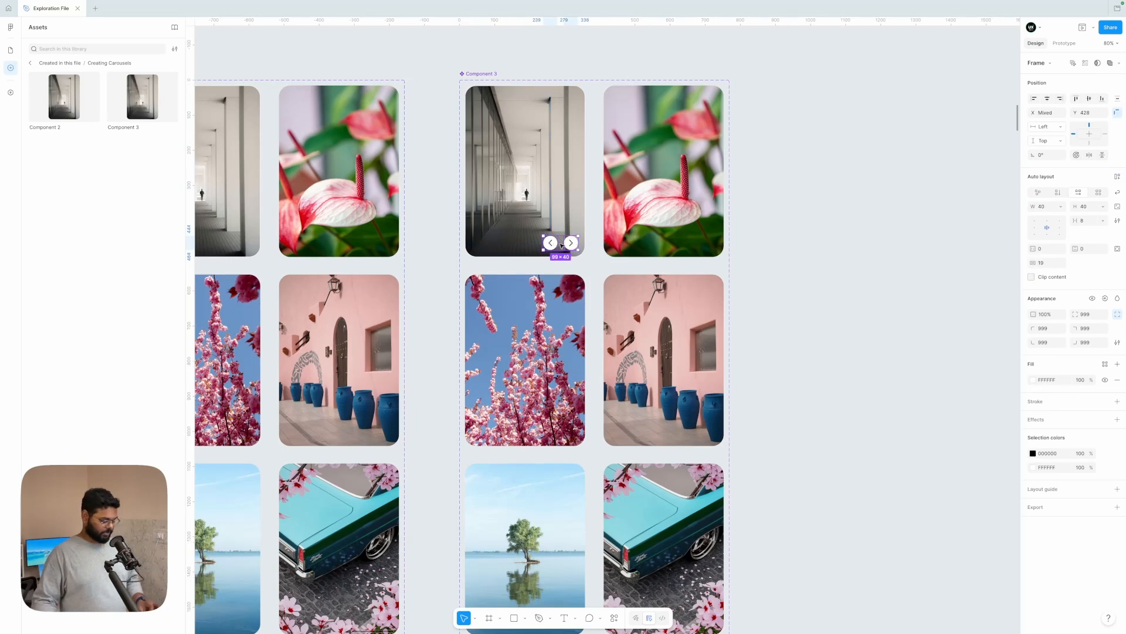
{"action": "key", "text": "super+c"}
{"action": "left_click", "coordinate": [540, 381]}
{"action": "key", "text": "super+v"}
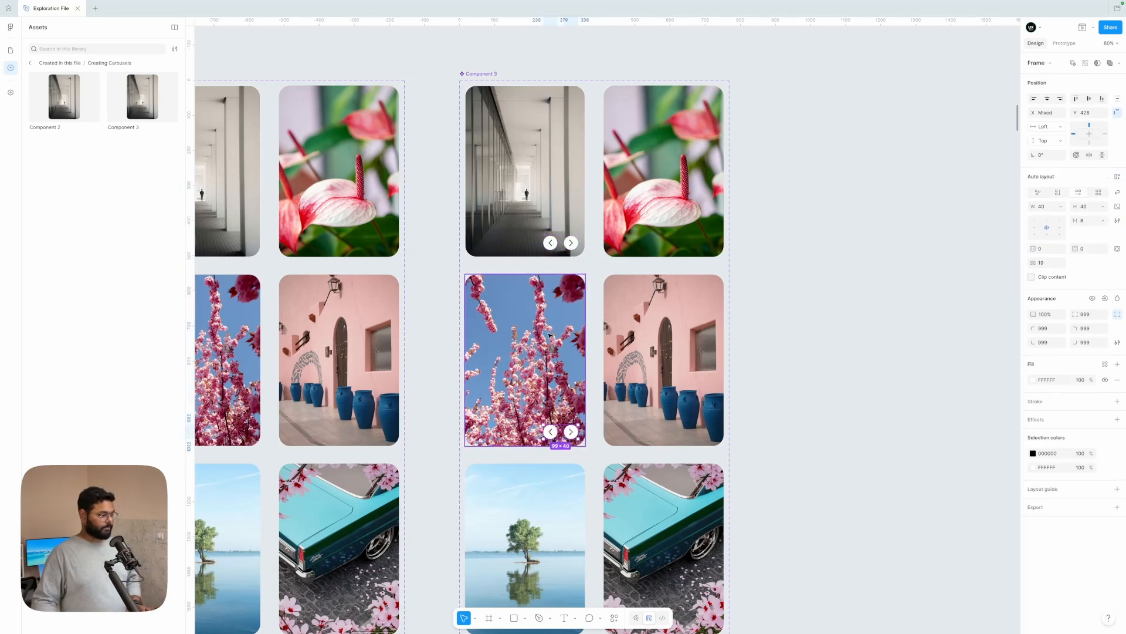
{"action": "scroll", "coordinate": [544, 424], "scroll_direction": "down", "scroll_amount": 3}
{"action": "left_click", "coordinate": [543, 424]}
{"action": "key", "text": "super+v"}
Step: Paste the two arrow buttons into the turquoise car, pink building and flower variants of Component 3
{"action": "left_click", "coordinate": [669, 463]}
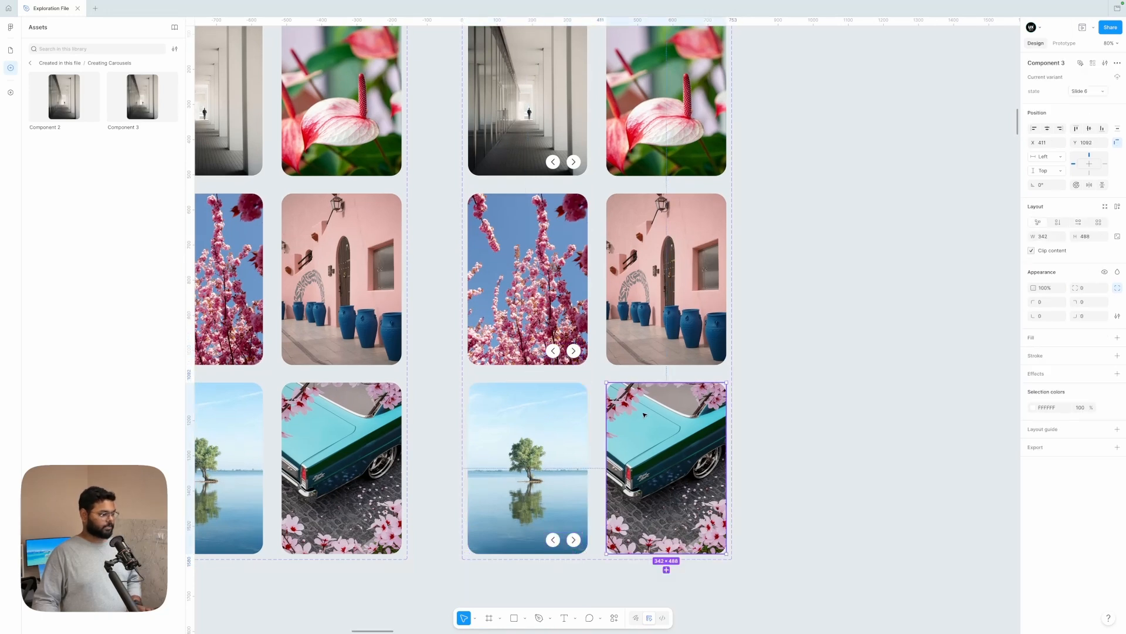
{"action": "key", "text": "super+v"}
{"action": "left_click", "coordinate": [673, 312]}
{"action": "key", "text": "super+v"}
{"action": "left_click", "coordinate": [693, 167]}
{"action": "key", "text": "super+v"}
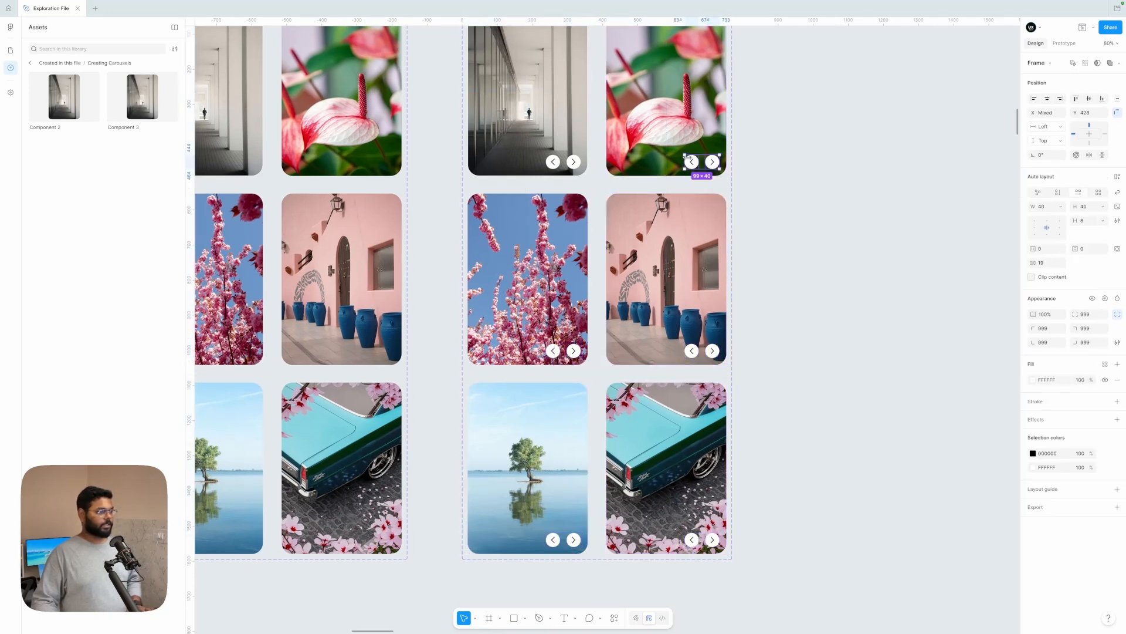
Step: Remove all of Component 3's inherited After delay prototype interactions
{"action": "left_click", "coordinate": [808, 182]}
{"action": "scroll", "coordinate": [807, 182], "scroll_direction": "up", "scroll_amount": 3}
{"action": "scroll", "coordinate": [808, 180], "scroll_direction": "down", "scroll_amount": 2}
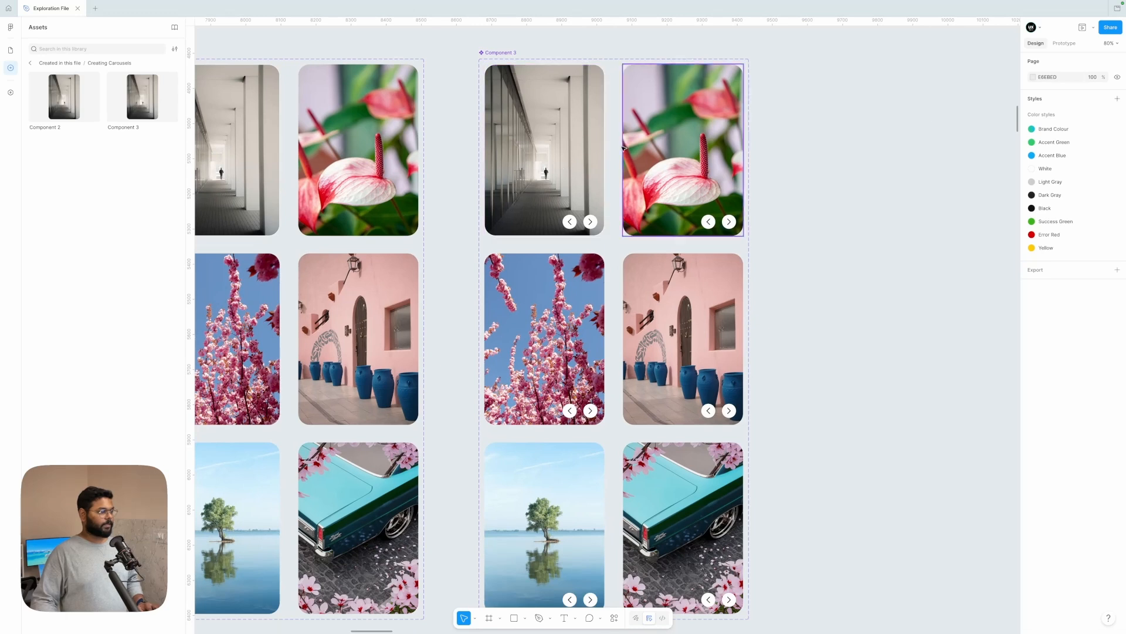
{"action": "left_click", "coordinate": [1067, 44]}
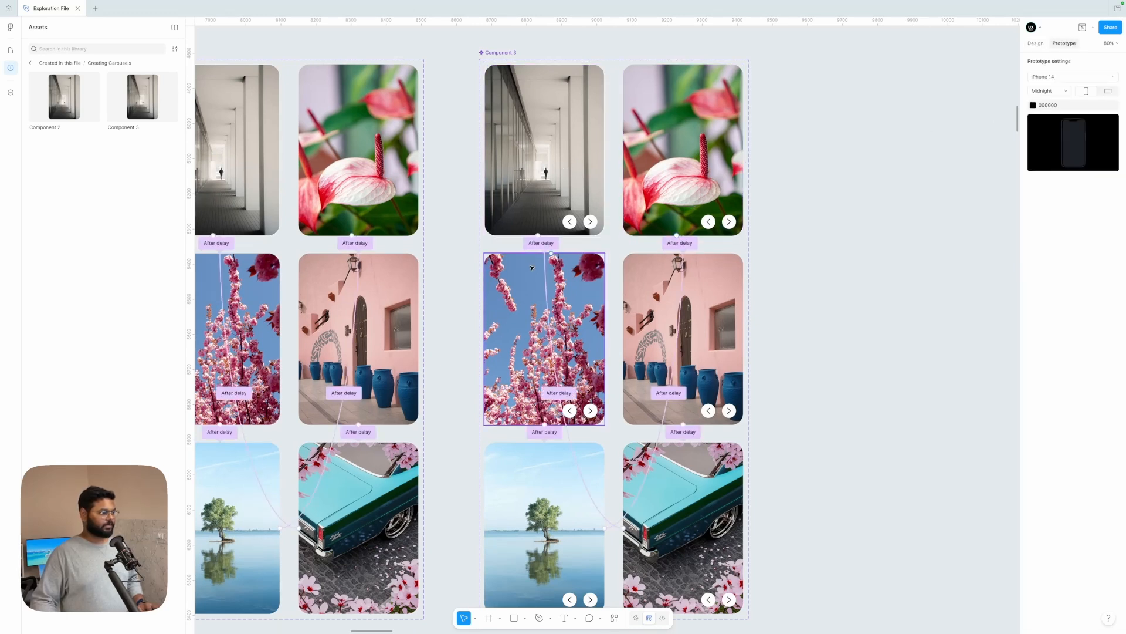
{"action": "left_click_drag", "start_coordinate": [546, 250], "coordinate": [614, 251]}
{"action": "left_click", "coordinate": [500, 52]}
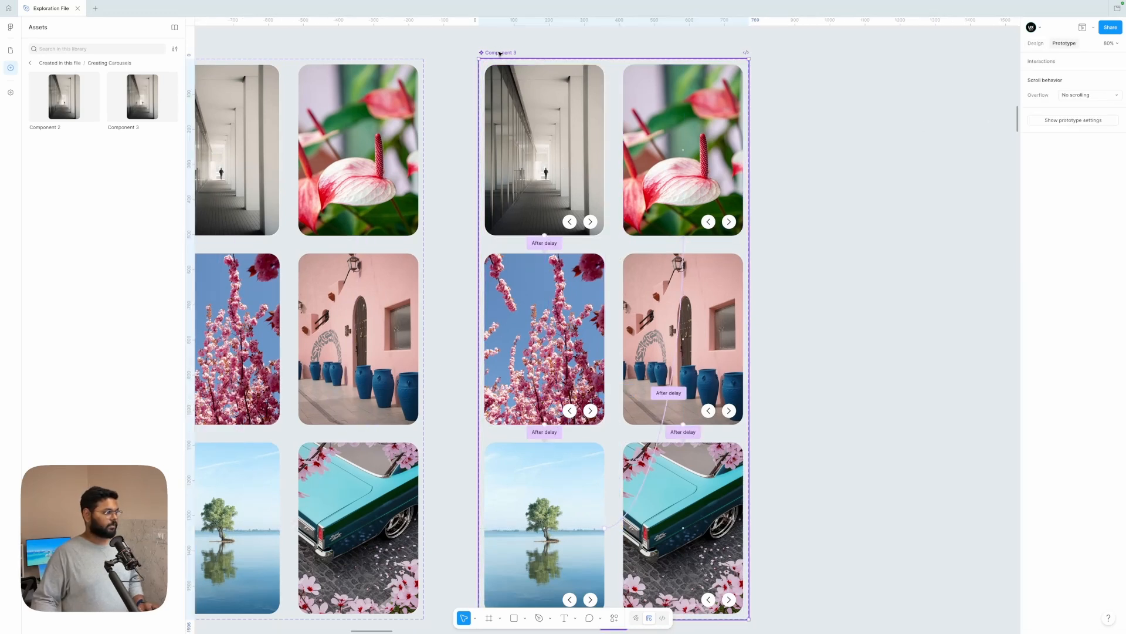
{"action": "right_click", "coordinate": [500, 52]}
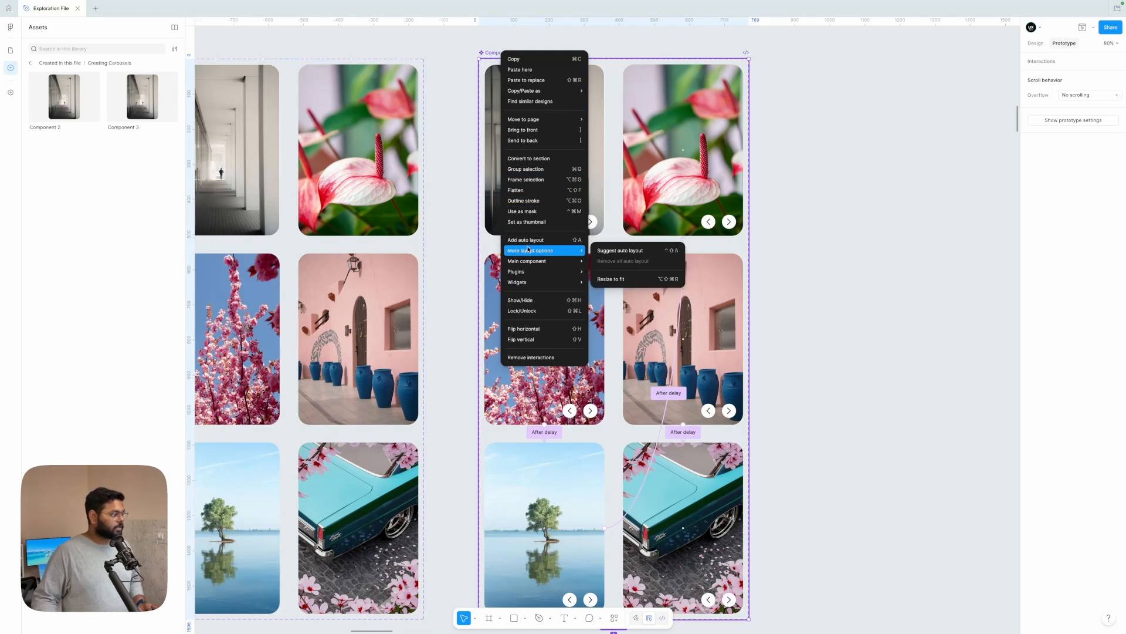
{"action": "left_click", "coordinate": [531, 357]}
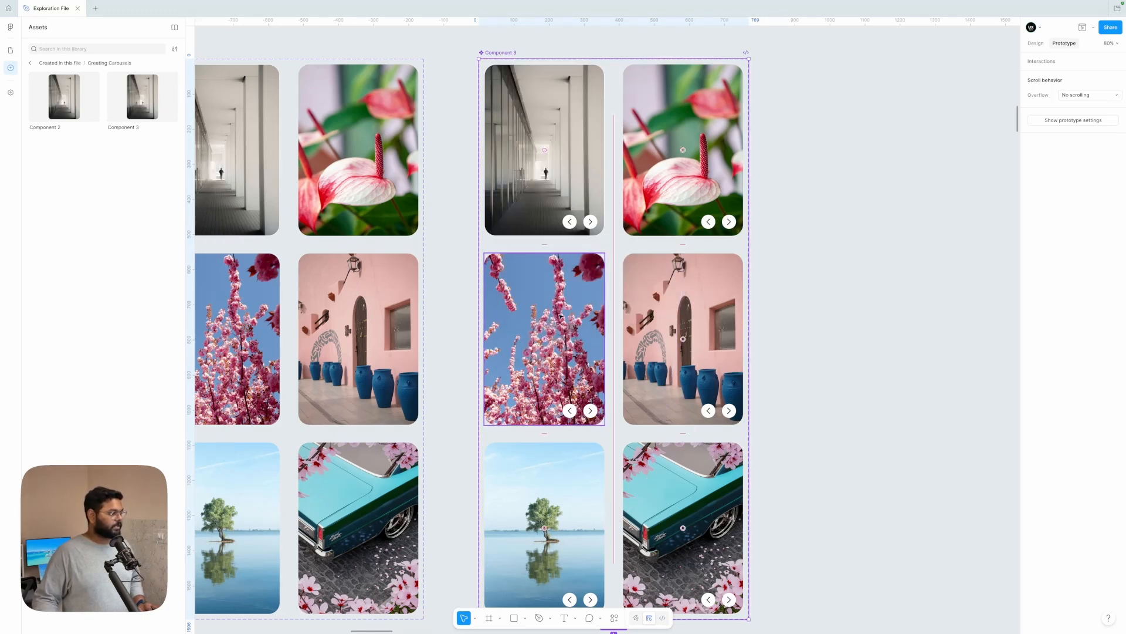
Step: Link the hallway variant's right arrow in Component 3 to Slide 2, the cherry blossom variant, with an On tap Change to interaction
{"action": "left_click", "coordinate": [819, 239]}
{"action": "left_click", "coordinate": [508, 188]}
{"action": "scroll", "coordinate": [532, 193], "scroll_direction": "up", "scroll_amount": 3}
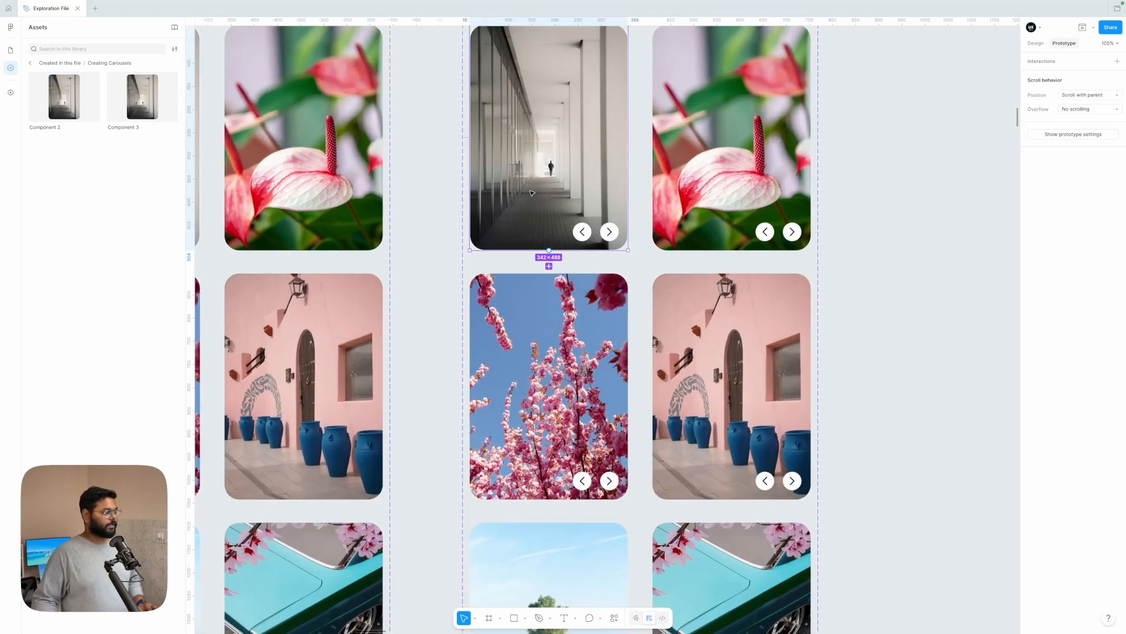
{"action": "scroll", "coordinate": [589, 247], "scroll_direction": "down", "scroll_amount": 4}
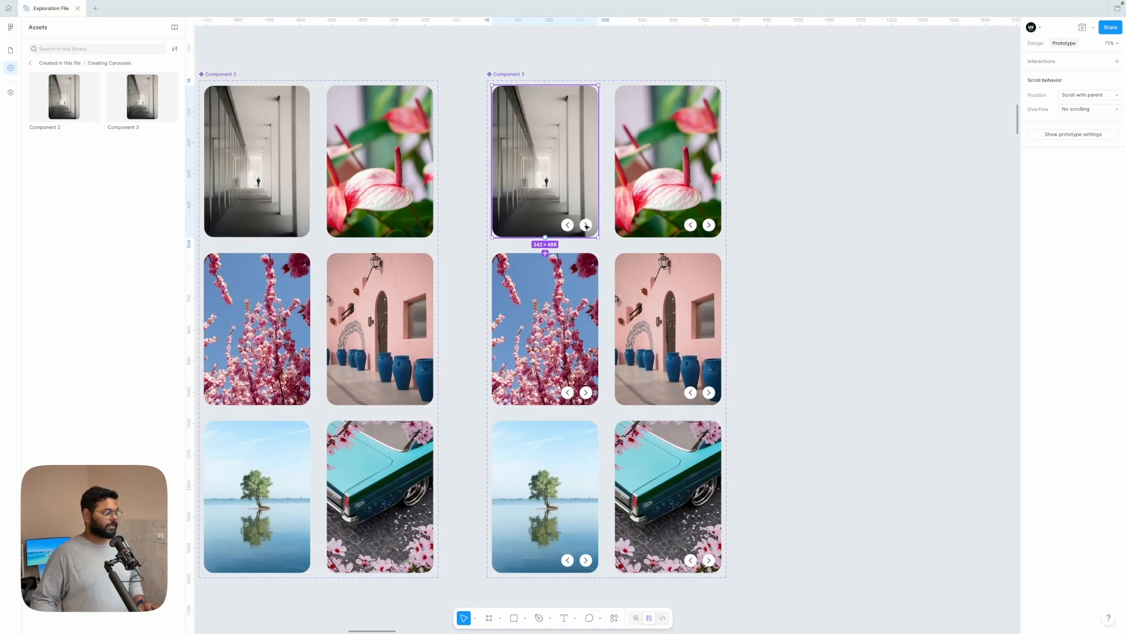
{"action": "left_click", "coordinate": [586, 227]}
{"action": "scroll", "coordinate": [587, 226], "scroll_direction": "up", "scroll_amount": 2}
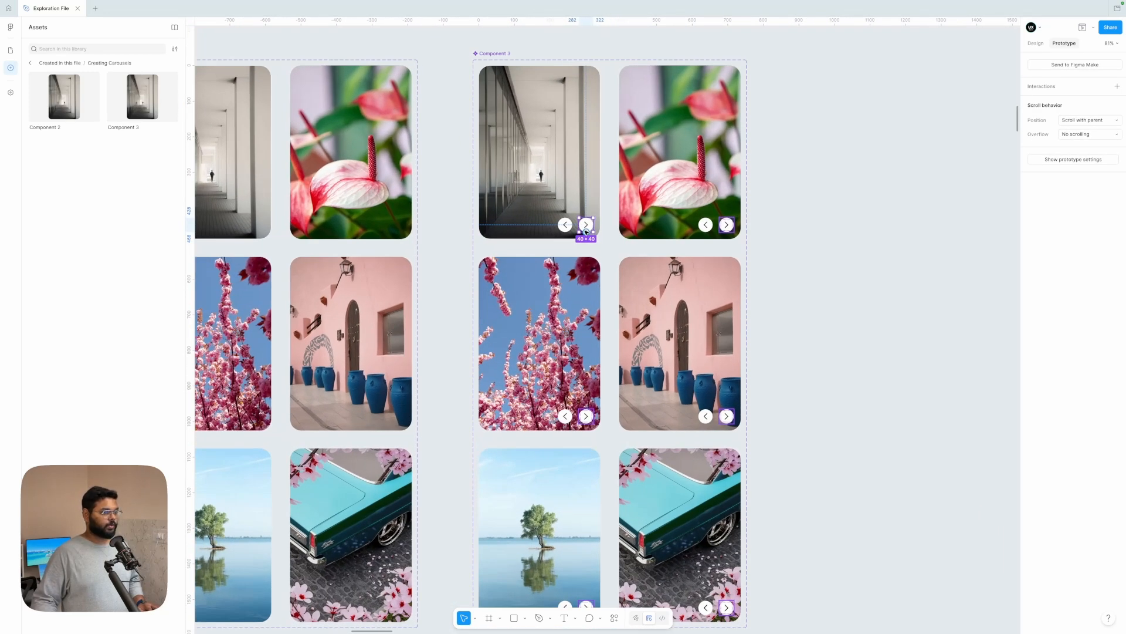
{"action": "left_click_drag", "start_coordinate": [586, 231], "coordinate": [572, 330]}
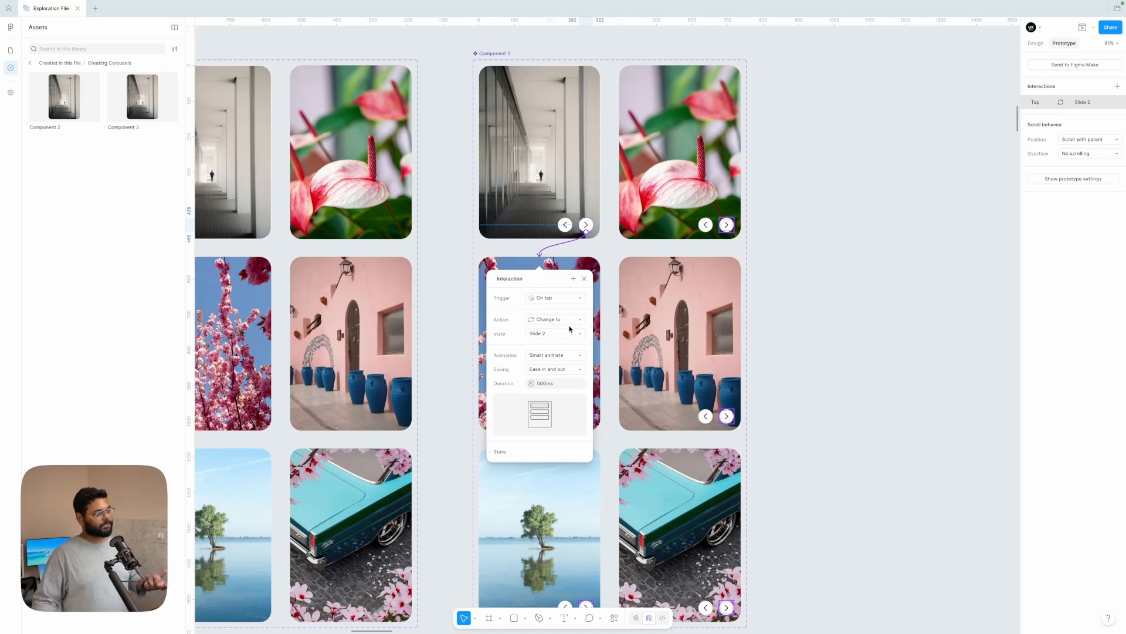
Step: Link the hallway variant's left arrow to Slide 6, the turquoise car variant, with an On tap Change to interaction
{"action": "left_click", "coordinate": [569, 225]}
{"action": "left_click_drag", "start_coordinate": [572, 225], "coordinate": [675, 473]}
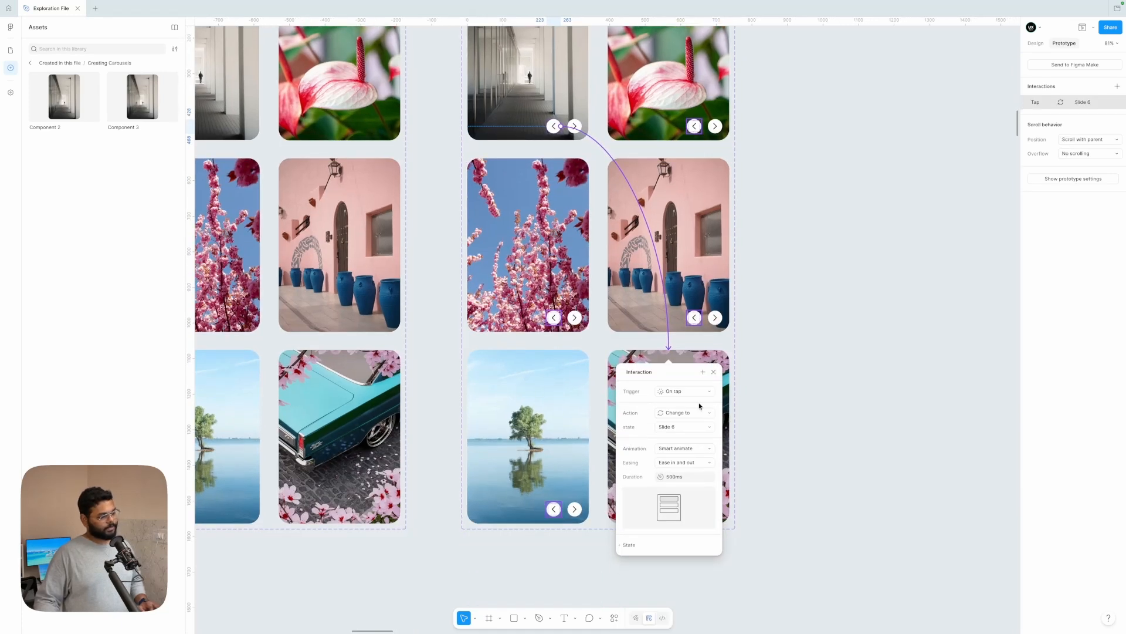
{"action": "scroll", "coordinate": [560, 300], "scroll_direction": "up", "scroll_amount": 1}
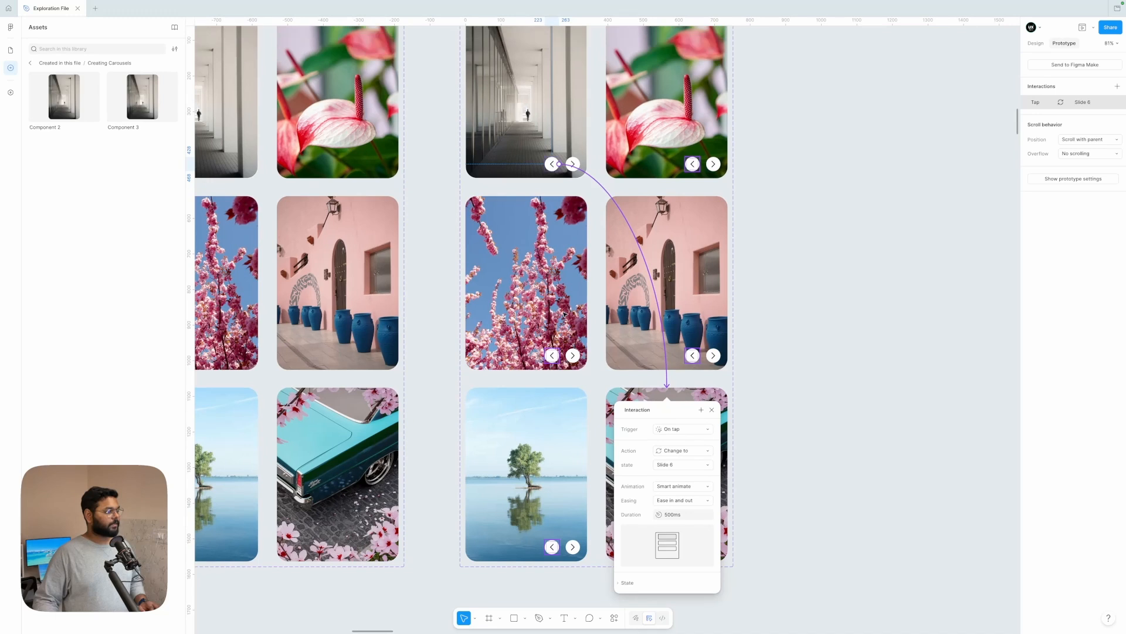
{"action": "left_click", "coordinate": [560, 300]}
Step: Link the cherry blossom variant's right arrow to the lake tree variant and its left arrow to the hallway variant
{"action": "left_click", "coordinate": [573, 356]}
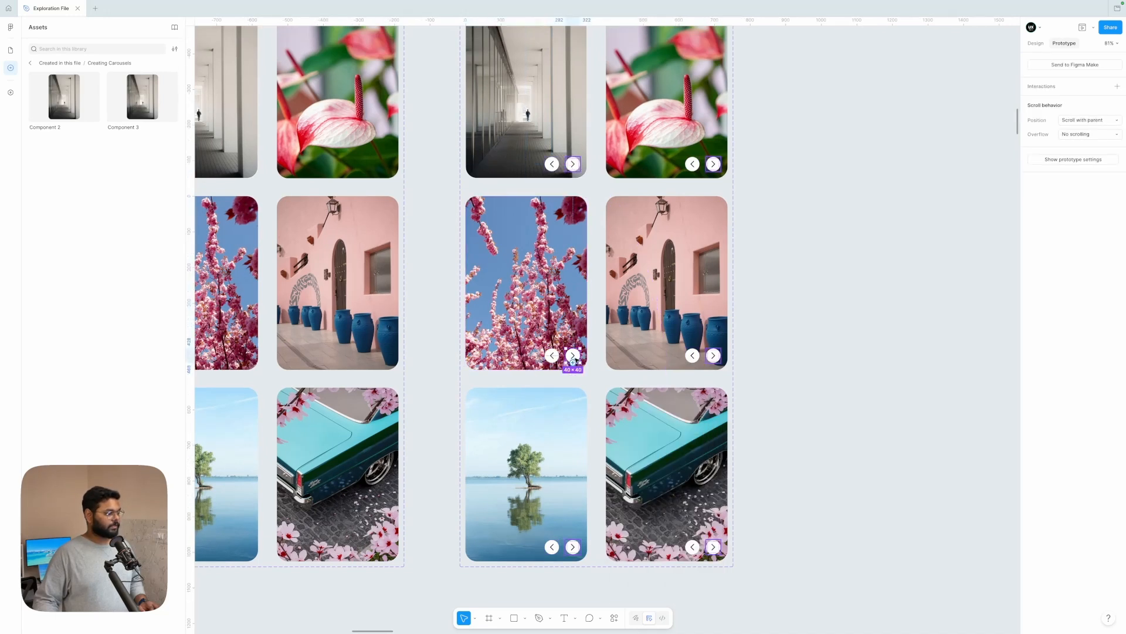
{"action": "left_click_drag", "start_coordinate": [575, 362], "coordinate": [559, 410]}
{"action": "left_click", "coordinate": [552, 356]}
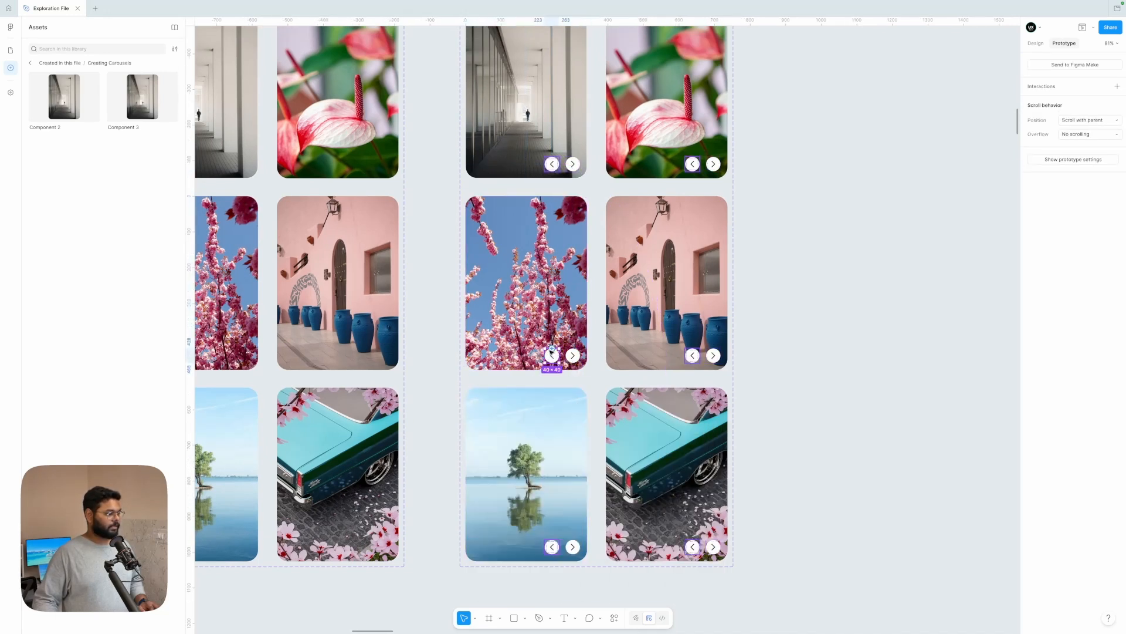
{"action": "left_click_drag", "start_coordinate": [552, 349], "coordinate": [520, 143]}
{"action": "left_click", "coordinate": [561, 436]}
Step: Link the lake tree variant's left arrow to the cherry blossom variant and its right arrow to the flower variant
{"action": "left_click", "coordinate": [556, 548]}
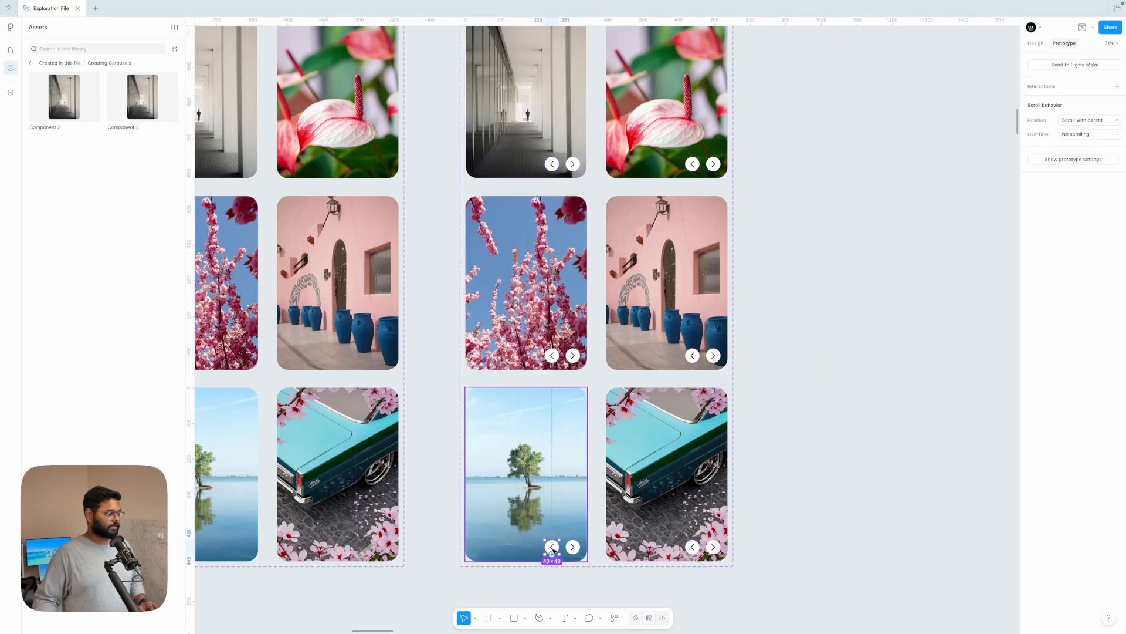
{"action": "left_click_drag", "start_coordinate": [552, 542], "coordinate": [543, 281]}
{"action": "left_click", "coordinate": [581, 558]}
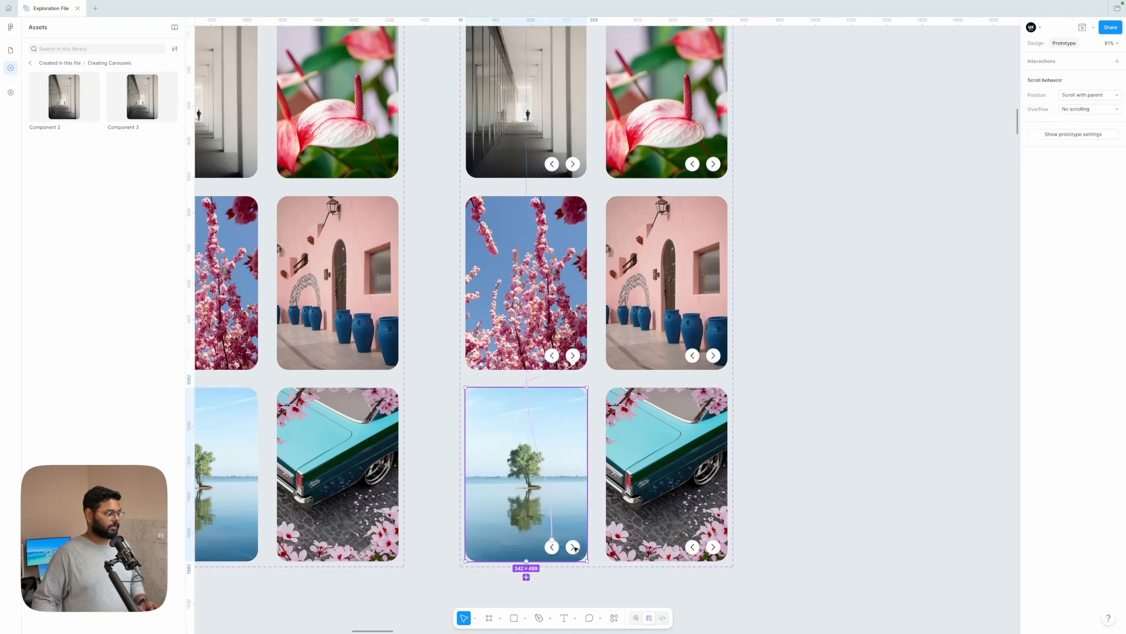
{"action": "left_click", "coordinate": [575, 548]}
{"action": "left_click_drag", "start_coordinate": [581, 547], "coordinate": [537, 410]}
Step: Link the flower variant's left arrow to the lake tree variant and its right arrow to the pink building variant
{"action": "left_click", "coordinate": [692, 165]}
{"action": "left_click", "coordinate": [713, 164]}
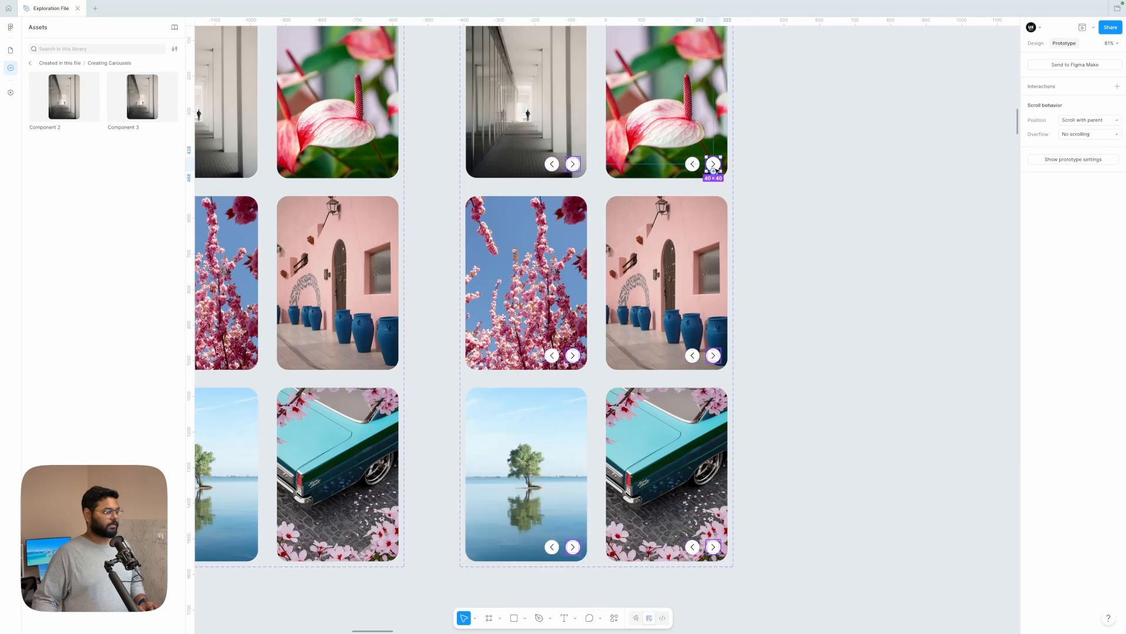
{"action": "left_click_drag", "start_coordinate": [713, 171], "coordinate": [681, 246]}
{"action": "left_click", "coordinate": [681, 352]}
Step: Link the pink building variant's left arrow to the flower variant and its right arrow to the turquoise car variant
{"action": "left_click", "coordinate": [693, 355]}
{"action": "left_click_drag", "start_coordinate": [692, 349], "coordinate": [677, 141]}
{"action": "left_click", "coordinate": [757, 252]}
{"action": "double_click", "coordinate": [713, 356]}
{"action": "left_click_drag", "start_coordinate": [713, 362], "coordinate": [695, 422]}
{"action": "left_click", "coordinate": [763, 422]}
Step: Link the turquoise car variant's arrow buttons to its neighbouring slides, looping back to the hallway variant
{"action": "left_click", "coordinate": [692, 546]}
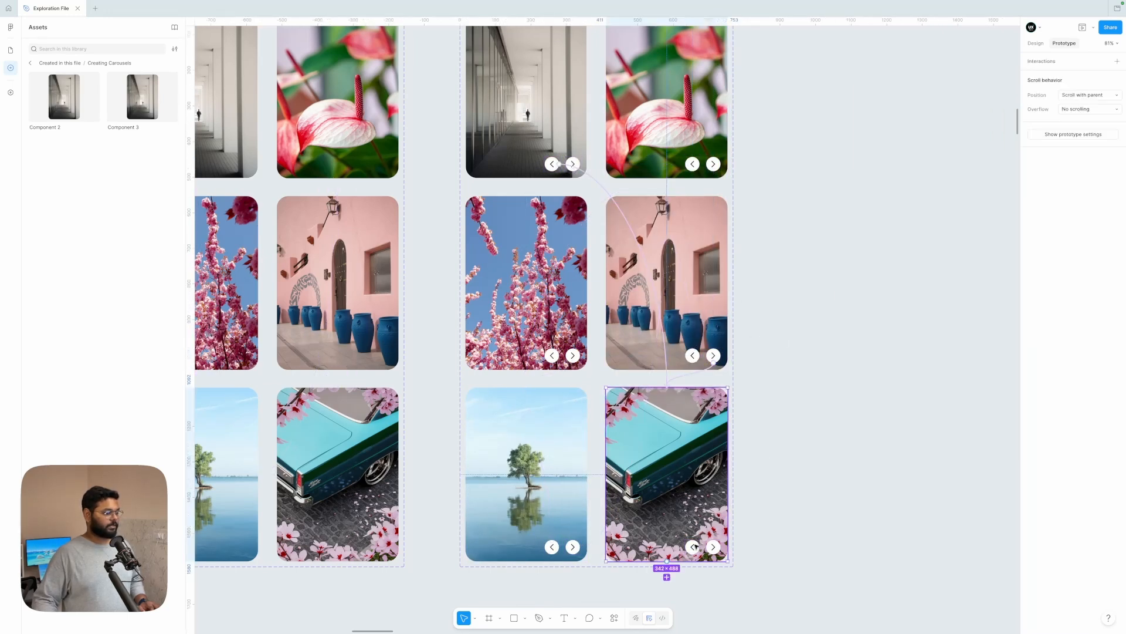
{"action": "double_click", "coordinate": [692, 547]}
{"action": "left_click_drag", "start_coordinate": [685, 547], "coordinate": [539, 140]}
{"action": "key", "text": "super+z"}
{"action": "left_click_drag", "start_coordinate": [692, 539], "coordinate": [569, 125]}
{"action": "left_click", "coordinate": [777, 526]}
{"action": "left_click", "coordinate": [714, 547]}
{"action": "left_click", "coordinate": [810, 207]}
Step: Insert an instance of Component 3 into the mobile mockup, centred below the Auto Scroll text
{"action": "scroll", "coordinate": [809, 207], "scroll_direction": "down", "scroll_amount": 5}
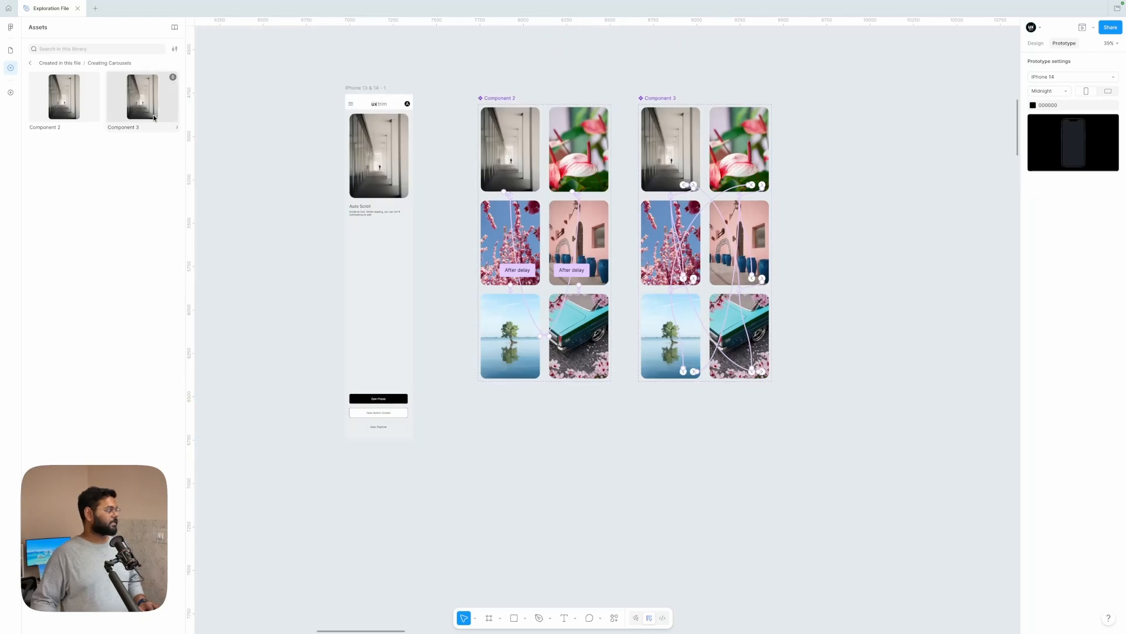
{"action": "left_click_drag", "start_coordinate": [142, 97], "coordinate": [365, 276]}
{"action": "scroll", "coordinate": [387, 247], "scroll_direction": "up", "scroll_amount": 5}
{"action": "left_click_drag", "start_coordinate": [395, 234], "coordinate": [395, 227]}
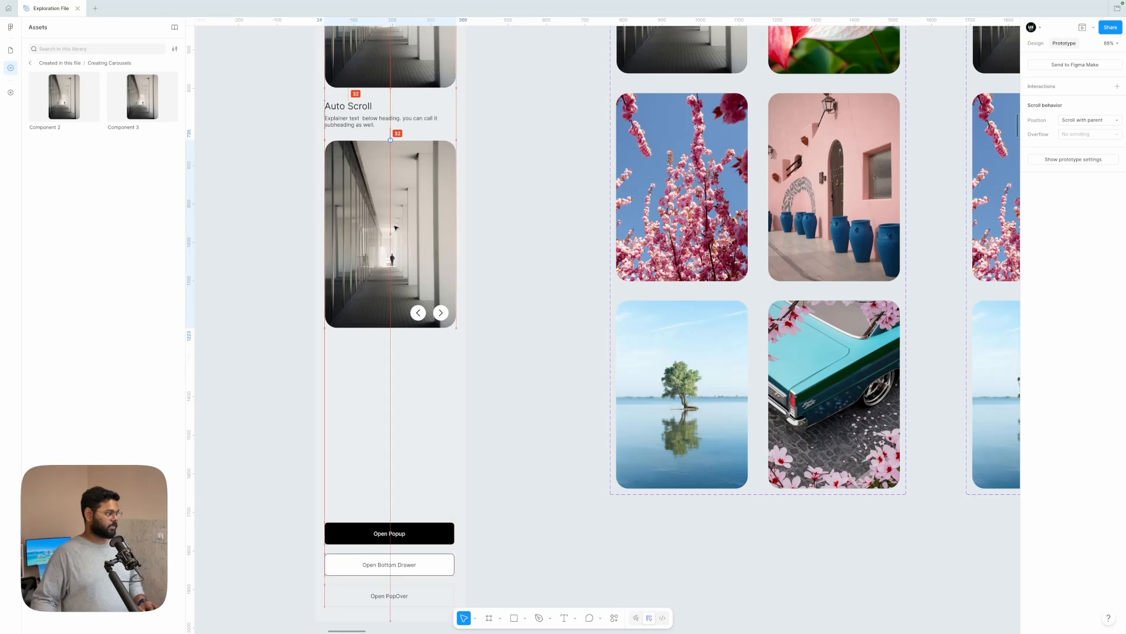
Step: Duplicate the Auto Scroll heading and explainer text below the second carousel and retitle the heading "Button Controlled"
{"action": "scroll", "coordinate": [361, 209], "scroll_direction": "down", "scroll_amount": 4}
{"action": "scroll", "coordinate": [356, 163], "scroll_direction": "up", "scroll_amount": 3}
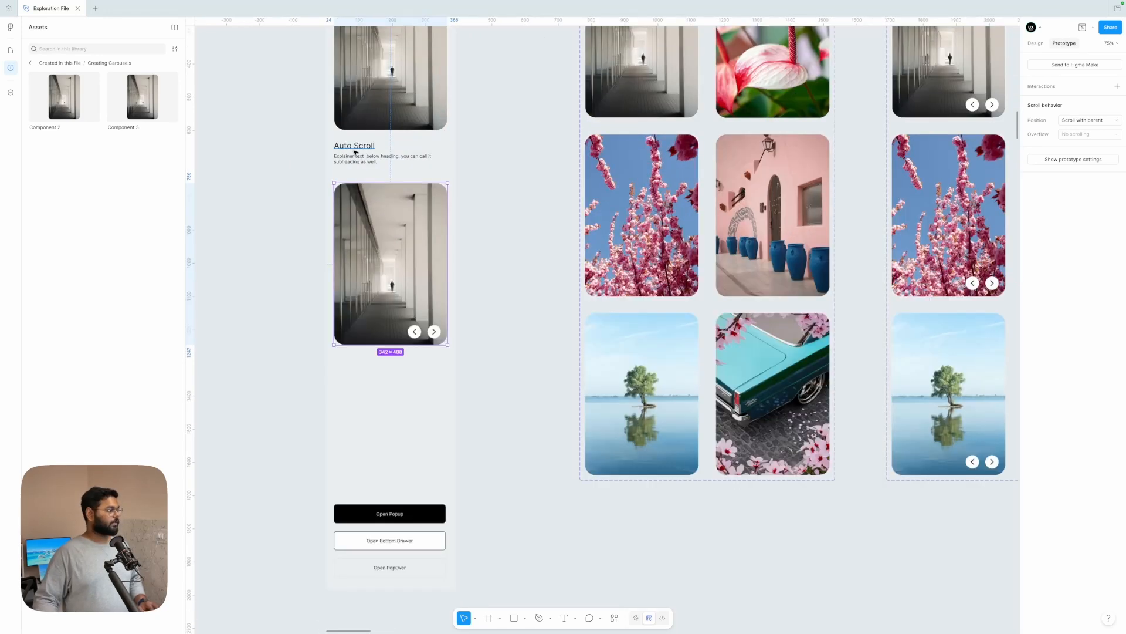
{"action": "left_click_drag", "start_coordinate": [357, 156], "coordinate": [373, 373]}
{"action": "double_click", "coordinate": [362, 361]}
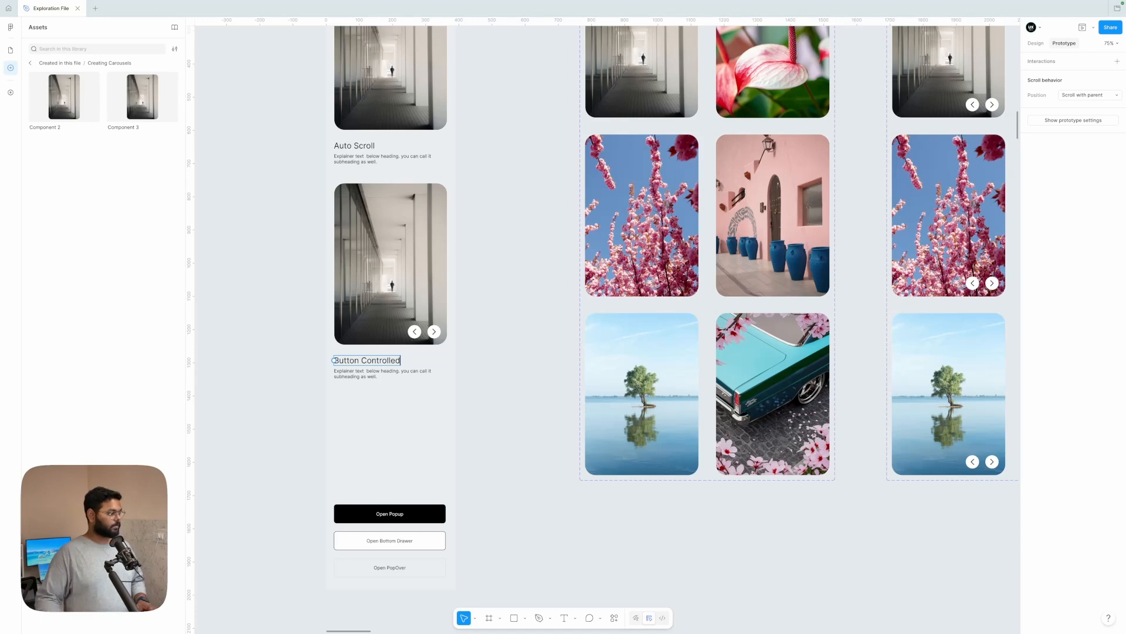
{"action": "left_click", "coordinate": [478, 326]}
Step: Duplicate the Component 2 variant set and place the copy beside Component 3, on its far side
{"action": "scroll", "coordinate": [478, 327], "scroll_direction": "down", "scroll_amount": 4}
{"action": "scroll", "coordinate": [478, 252], "scroll_direction": "down", "scroll_amount": 1}
{"action": "scroll", "coordinate": [482, 249], "scroll_direction": "right", "scroll_amount": 1}
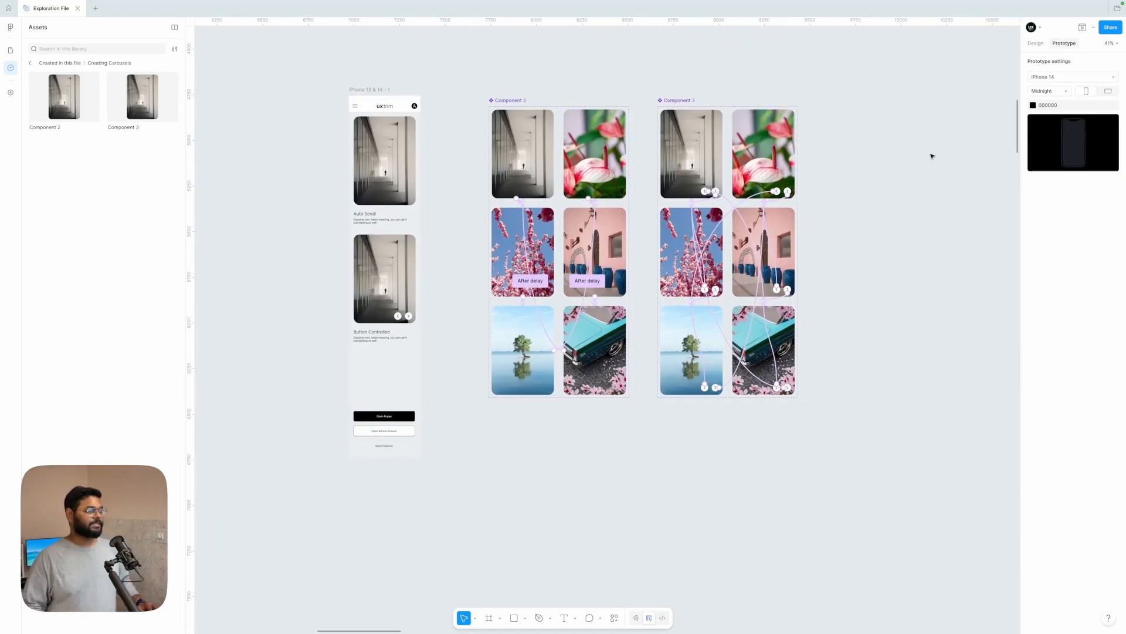
{"action": "scroll", "coordinate": [932, 156], "scroll_direction": "right", "scroll_amount": 1}
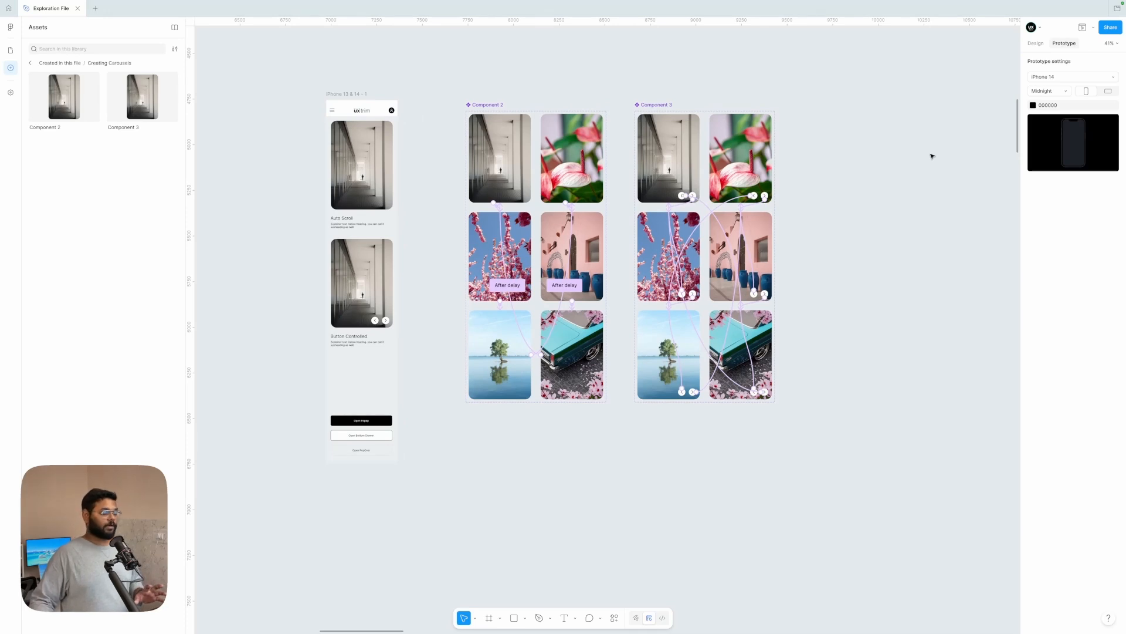
{"action": "scroll", "coordinate": [864, 167], "scroll_direction": "right", "scroll_amount": 3}
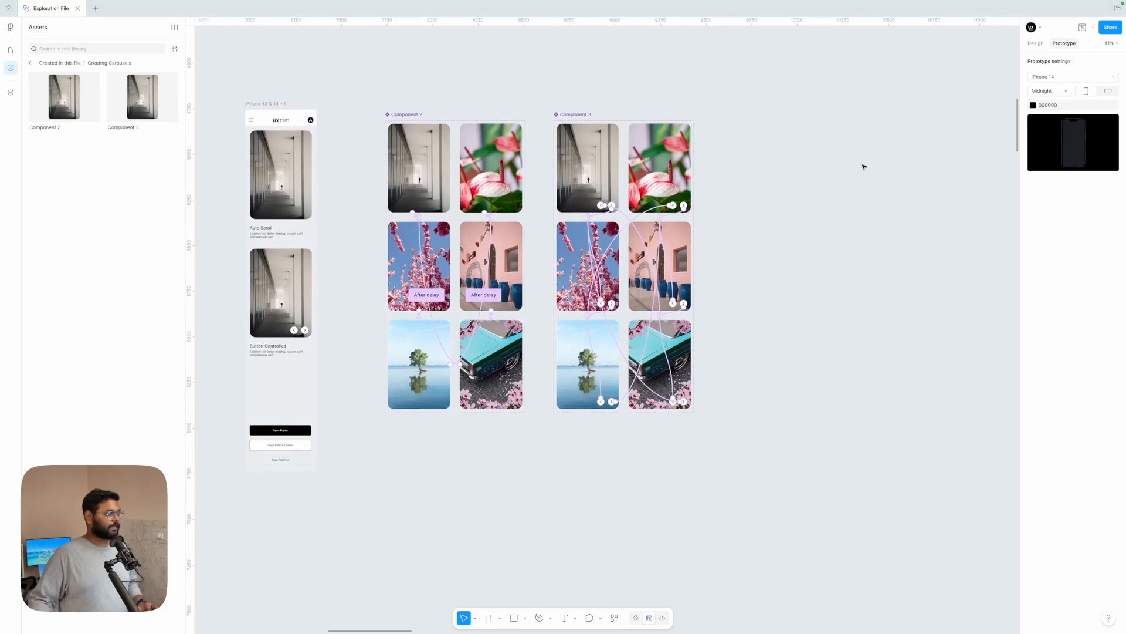
{"action": "left_click", "coordinate": [560, 114]}
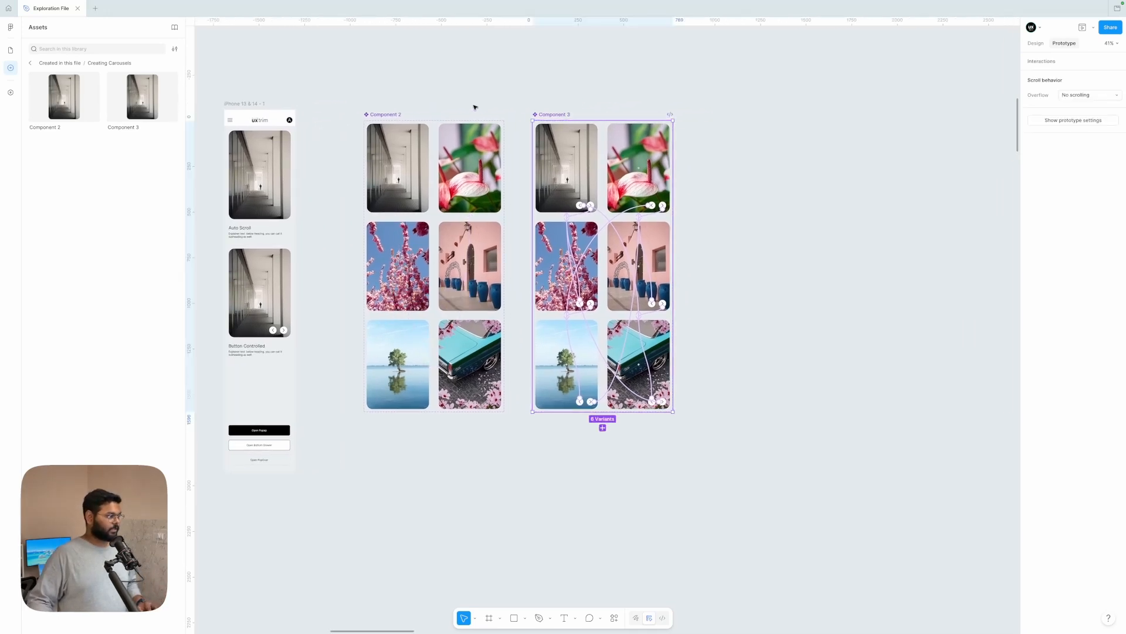
{"action": "left_click", "coordinate": [388, 112]}
{"action": "left_click_drag", "start_coordinate": [387, 112], "coordinate": [756, 146]}
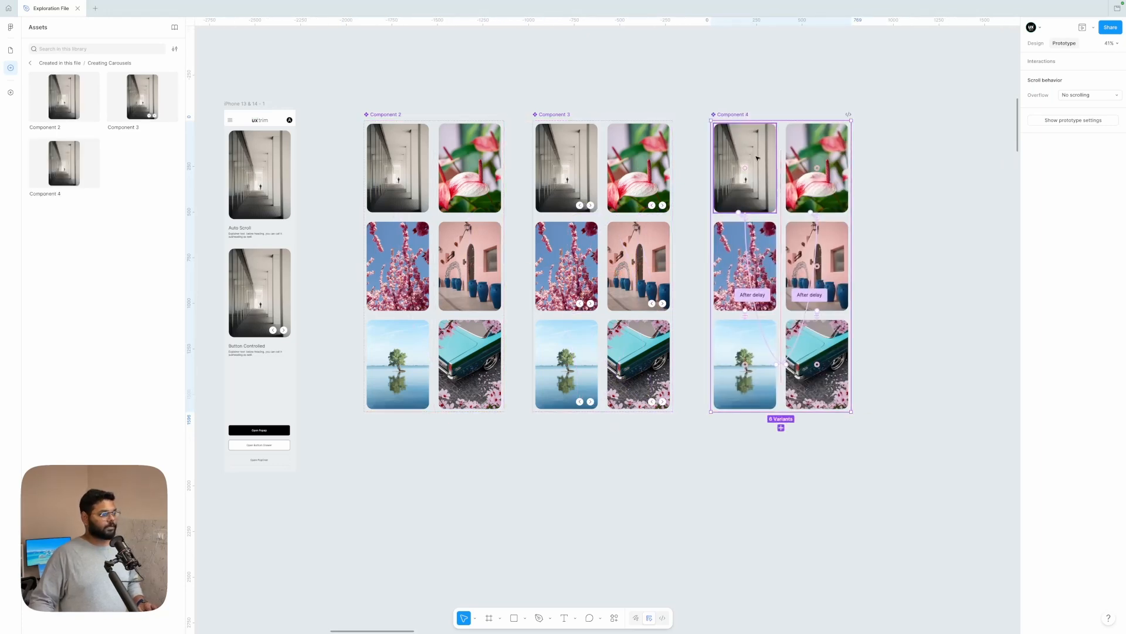
Step: Change the trigger of Component 4's turquoise car interaction leading to Slide 1 to On drag
{"action": "scroll", "coordinate": [756, 147], "scroll_direction": "up", "scroll_amount": 3}
{"action": "scroll", "coordinate": [757, 158], "scroll_direction": "down", "scroll_amount": 3}
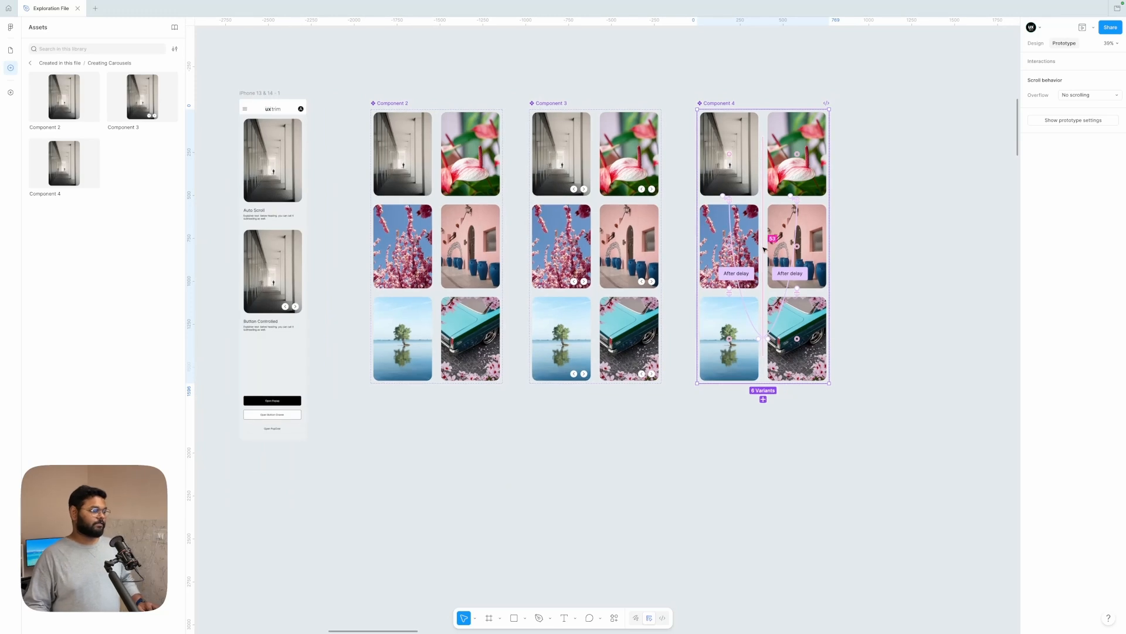
{"action": "left_click", "coordinate": [735, 277]}
{"action": "left_click", "coordinate": [740, 318]}
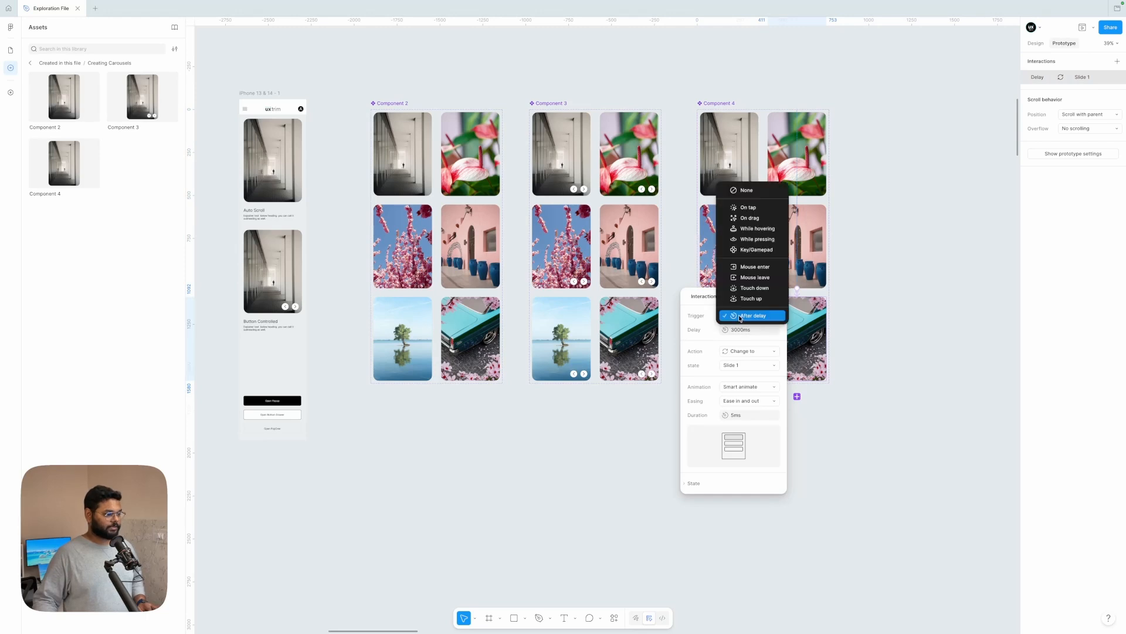
{"action": "left_click", "coordinate": [749, 218]}
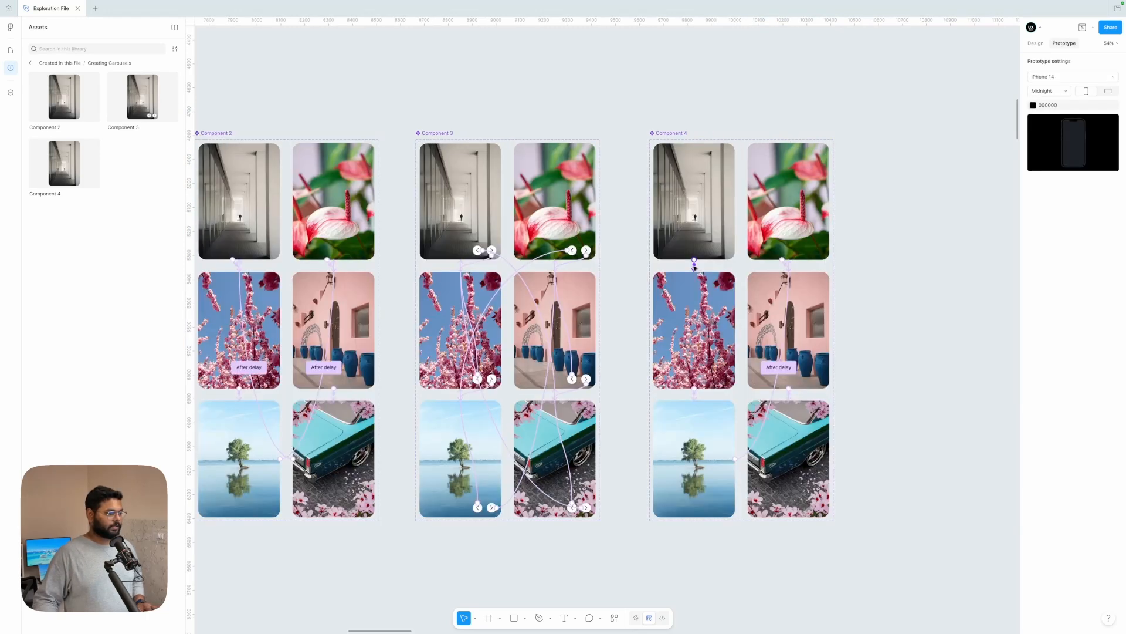
Step: Change the trigger of Component 4's hallway interaction leading to Slide 2 to On drag
{"action": "left_click", "coordinate": [694, 265]}
{"action": "scroll", "coordinate": [694, 267], "scroll_direction": "up", "scroll_amount": 5}
{"action": "scroll", "coordinate": [694, 272], "scroll_direction": "down", "scroll_amount": 1}
{"action": "left_click", "coordinate": [702, 272]}
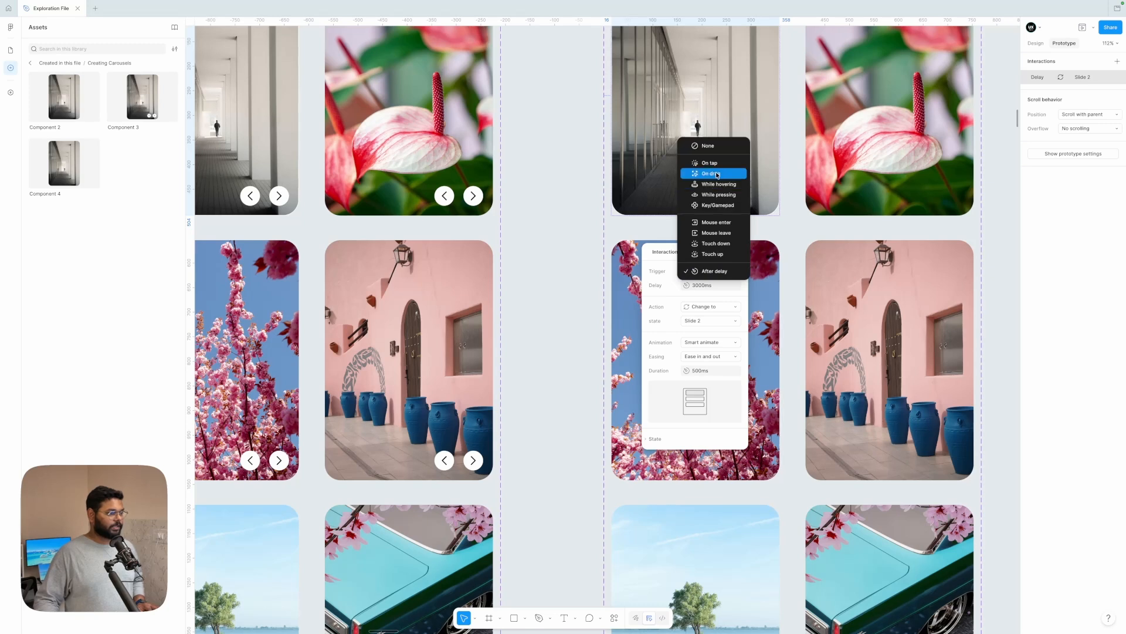
{"action": "left_click", "coordinate": [717, 175]}
Step: Change the trigger of Component 4's cherry blossom interaction leading to Slide 3 to On drag
{"action": "scroll", "coordinate": [714, 365], "scroll_direction": "down", "scroll_amount": 5}
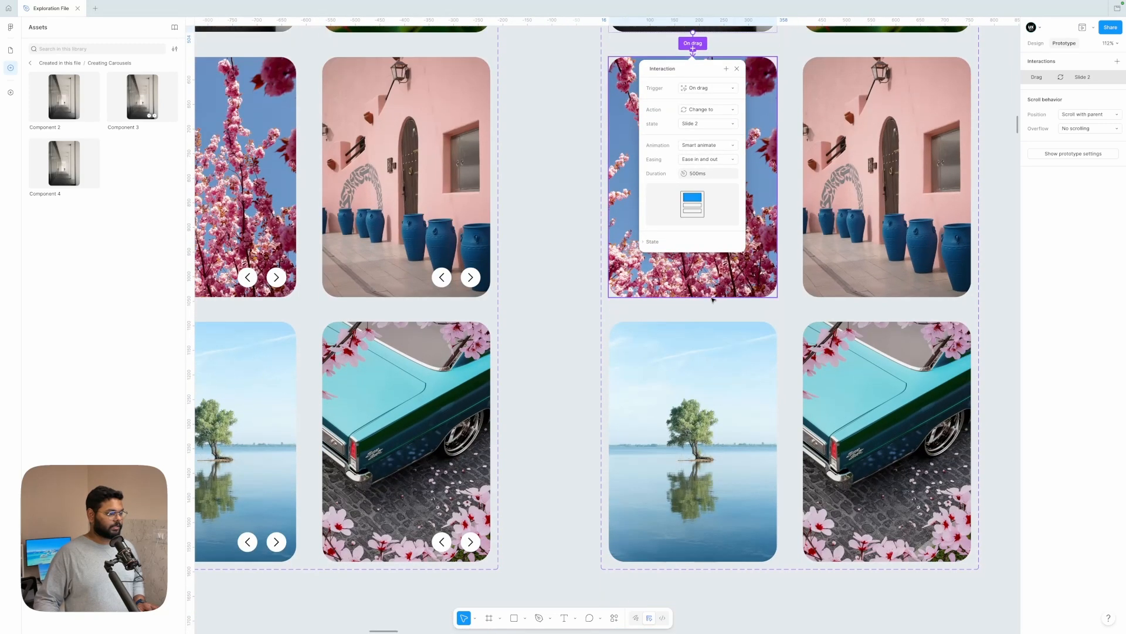
{"action": "left_click", "coordinate": [712, 296]}
{"action": "left_click", "coordinate": [701, 309]}
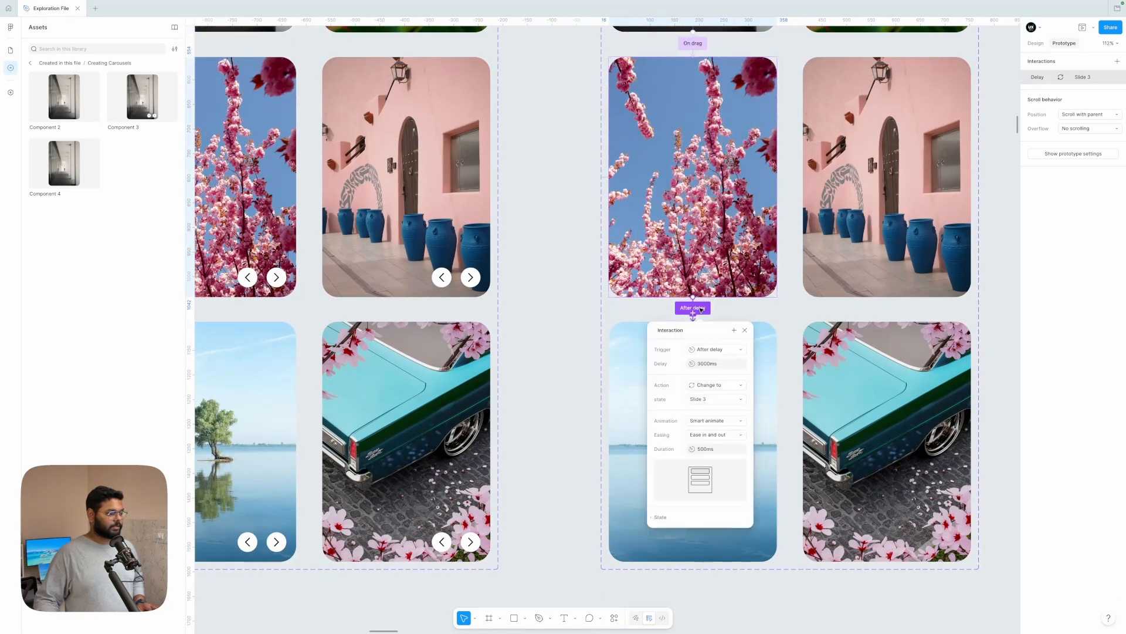
{"action": "left_click", "coordinate": [716, 349]}
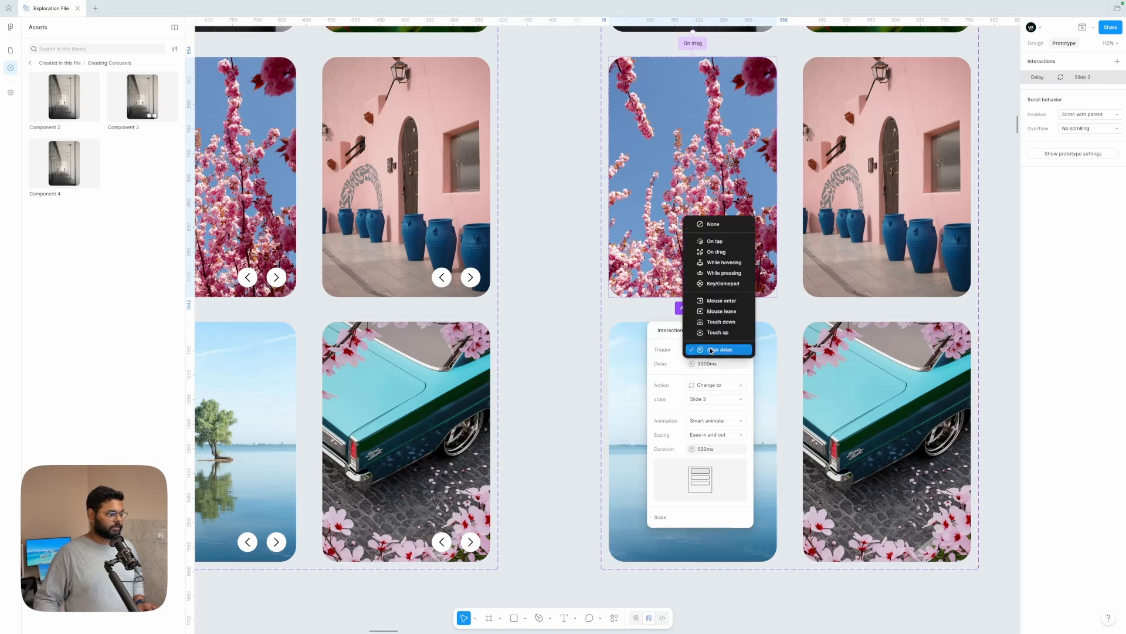
{"action": "left_click", "coordinate": [722, 253]}
Step: Change the trigger of Component 4's lake tree interaction leading to Slide 4 to On drag
{"action": "scroll", "coordinate": [723, 254], "scroll_direction": "down", "scroll_amount": 5}
{"action": "left_click", "coordinate": [737, 330]}
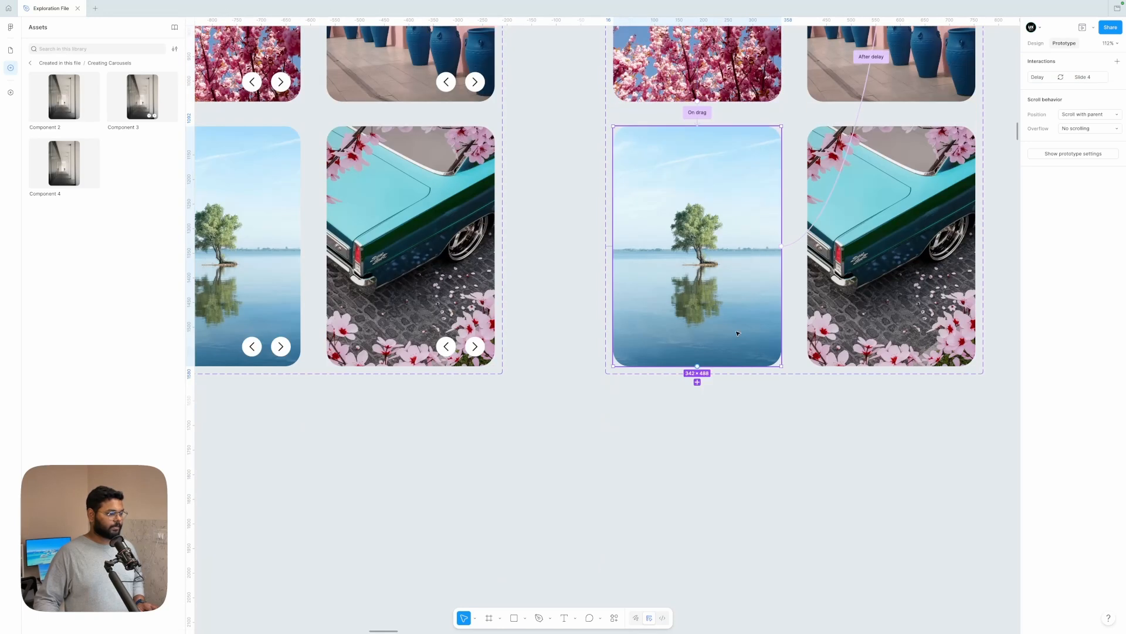
{"action": "left_click", "coordinate": [801, 240]}
{"action": "scroll", "coordinate": [798, 292], "scroll_direction": "right", "scroll_amount": 1}
{"action": "scroll", "coordinate": [780, 292], "scroll_direction": "right", "scroll_amount": 1}
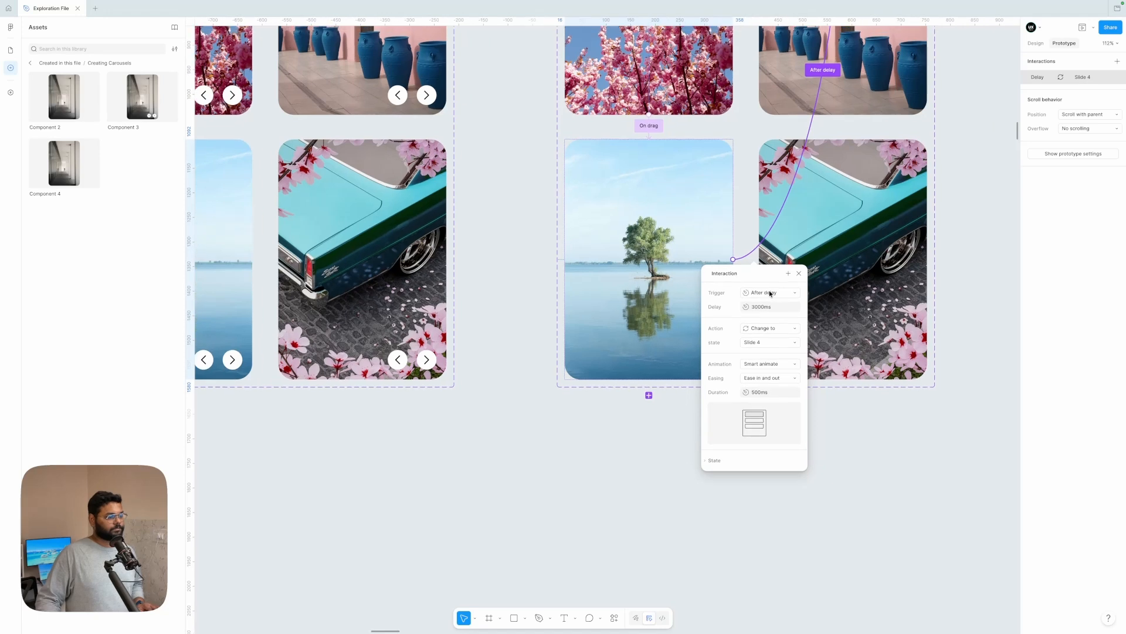
{"action": "left_click", "coordinate": [772, 293]}
{"action": "left_click", "coordinate": [777, 198]}
Step: Change the trigger of Component 4's pink flower interaction leading to Slide 5 to On drag
{"action": "scroll", "coordinate": [785, 220], "scroll_direction": "up", "scroll_amount": 4}
{"action": "scroll", "coordinate": [763, 235], "scroll_direction": "down", "scroll_amount": 3}
{"action": "left_click", "coordinate": [734, 212]}
{"action": "left_click", "coordinate": [759, 256]}
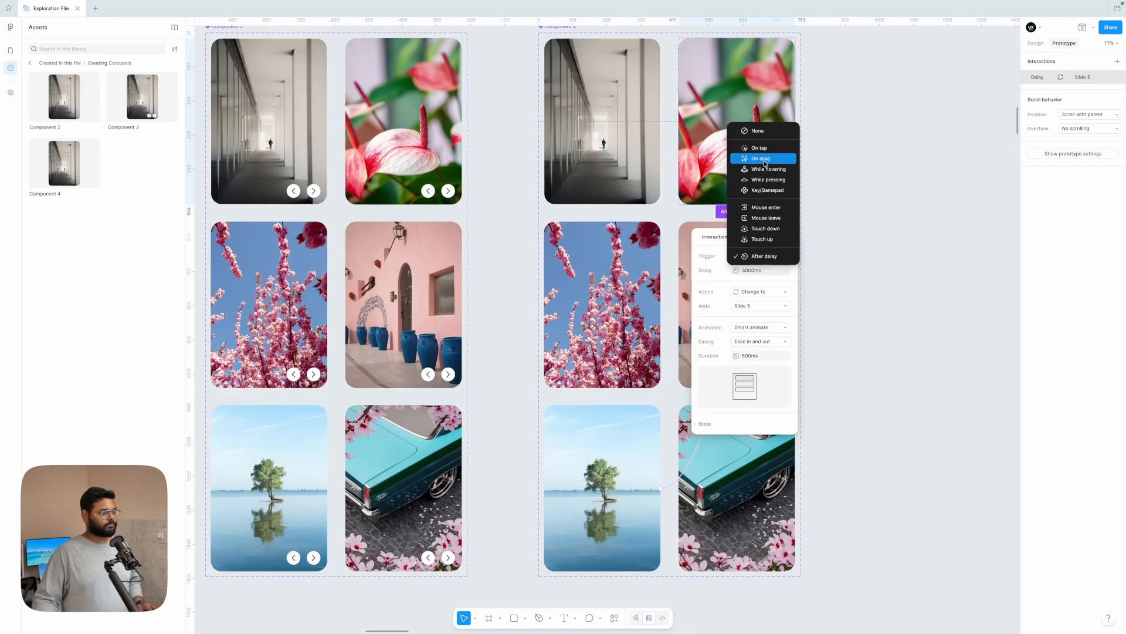
{"action": "left_click", "coordinate": [756, 157]}
Step: Change the trigger of the interaction from Component 4's pink house slide to the turquoise car slide to On drag
{"action": "left_click", "coordinate": [737, 395]}
{"action": "left_click", "coordinate": [751, 443]}
{"action": "left_click", "coordinate": [751, 334]}
{"action": "left_click", "coordinate": [845, 411]}
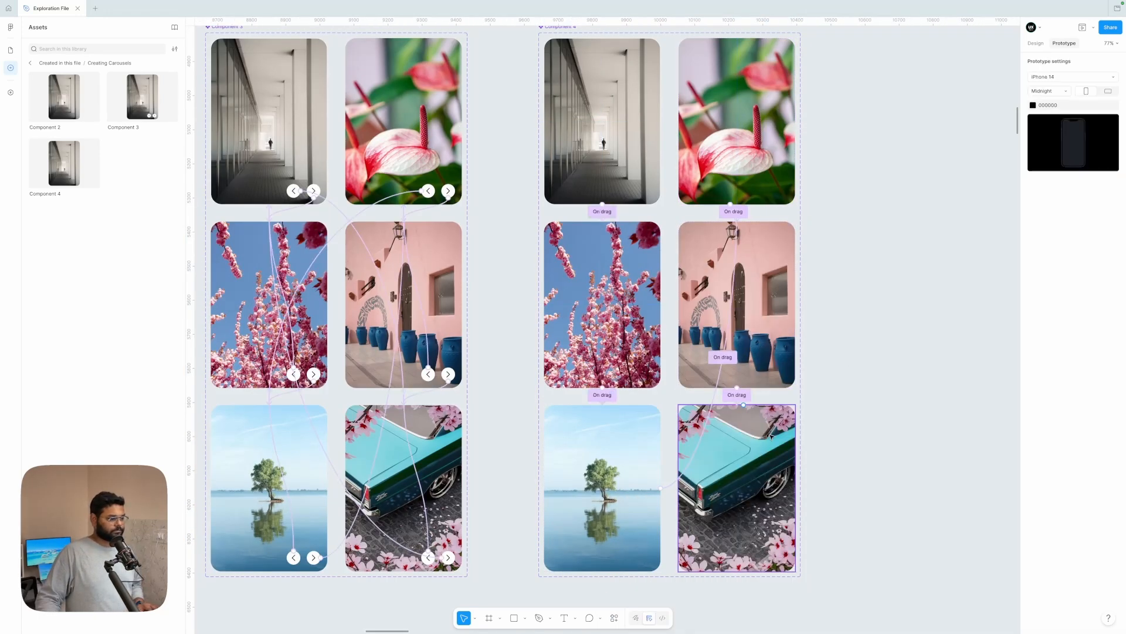
Step: Connect Component 4's turquoise car slide to Slide 1 with an On drag interaction that changes the state
{"action": "left_click_drag", "start_coordinate": [736, 572], "coordinate": [613, 176]}
{"action": "left_click", "coordinate": [616, 246]}
{"action": "left_click", "coordinate": [615, 251]}
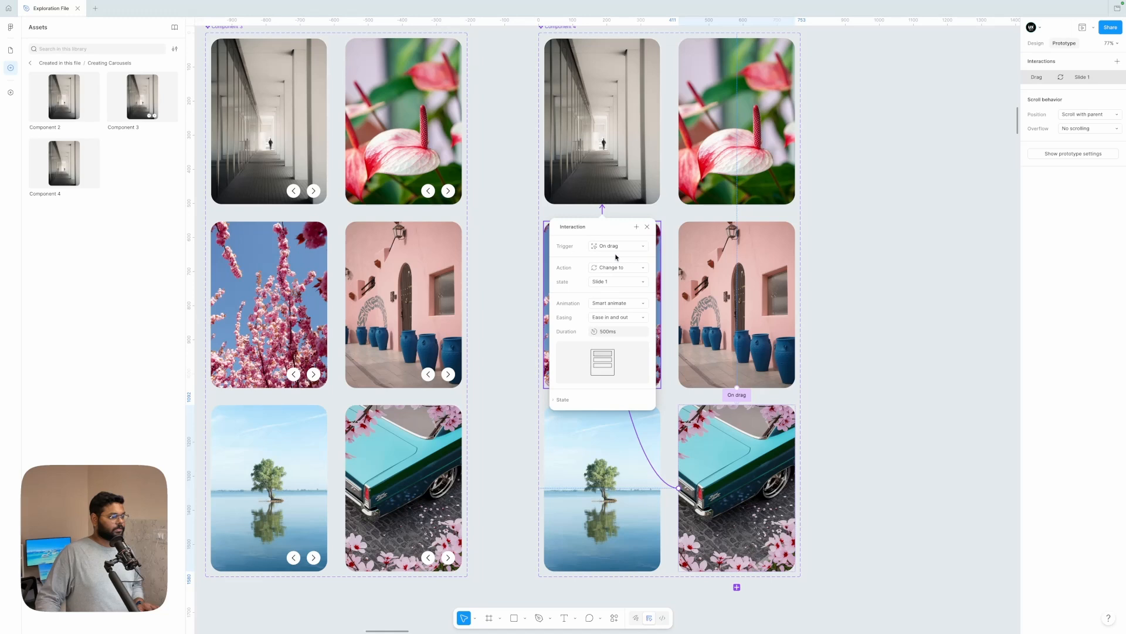
{"action": "left_click", "coordinate": [882, 307]}
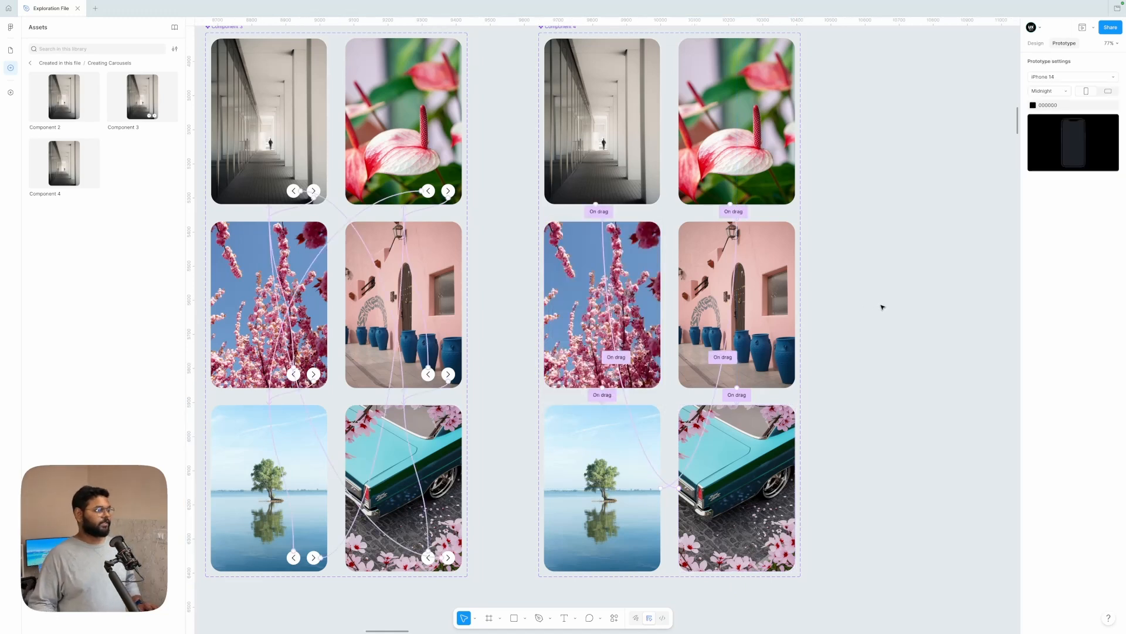
Step: Place a Component 4 instance in the phone frame below the Button Controlled text and center it horizontally
{"action": "scroll", "coordinate": [883, 307], "scroll_direction": "down", "scroll_amount": 5}
{"action": "scroll", "coordinate": [282, 159], "scroll_direction": "left", "scroll_amount": 2}
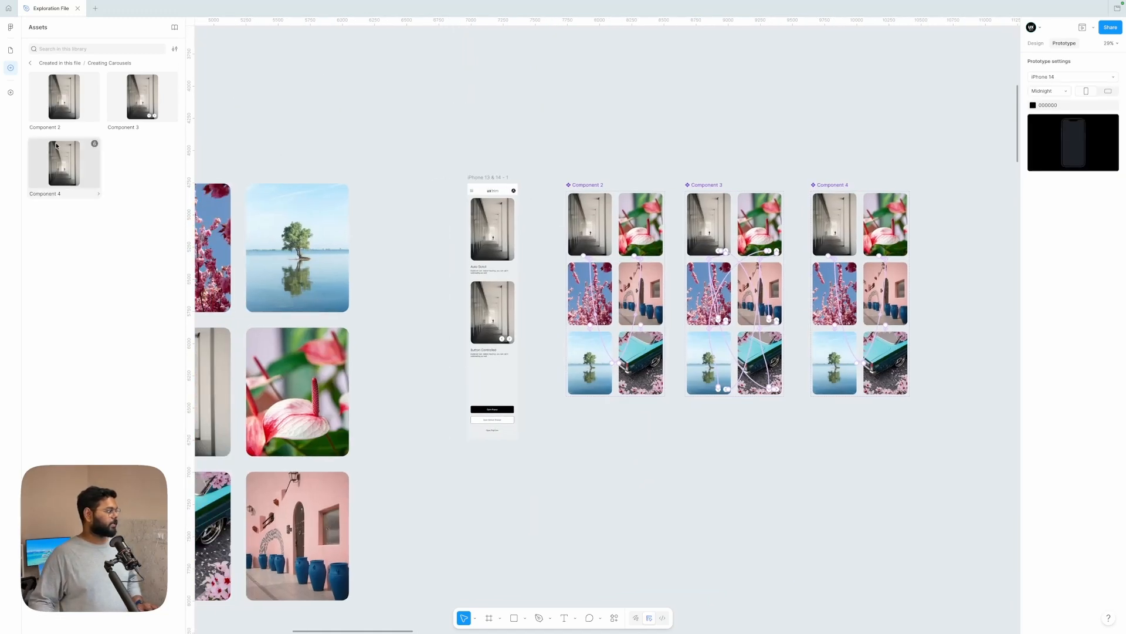
{"action": "left_click_drag", "start_coordinate": [55, 166], "coordinate": [480, 389]}
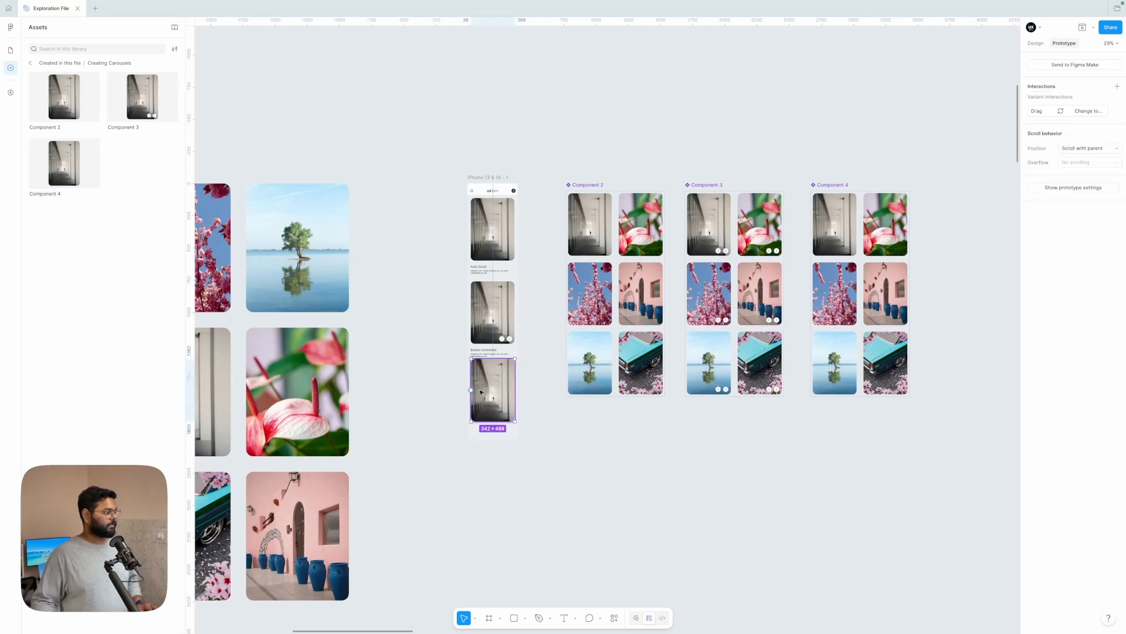
{"action": "scroll", "coordinate": [480, 389], "scroll_direction": "up", "scroll_amount": 4}
{"action": "scroll", "coordinate": [480, 391], "scroll_direction": "down", "scroll_amount": 3}
{"action": "left_click", "coordinate": [1037, 44]}
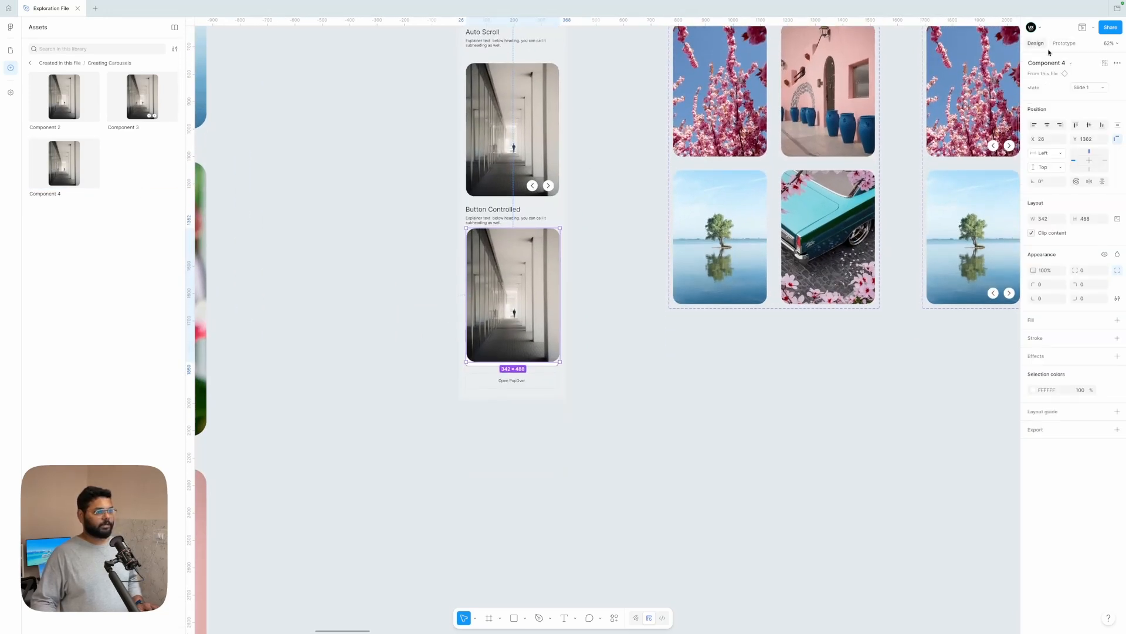
{"action": "left_click", "coordinate": [1047, 125]}
{"action": "left_click", "coordinate": [557, 436]}
Step: Extend the phone frame to about 2683 px tall and move the three buttons and the Component 4 carousel lower
{"action": "scroll", "coordinate": [557, 436], "scroll_direction": "down", "scroll_amount": 3}
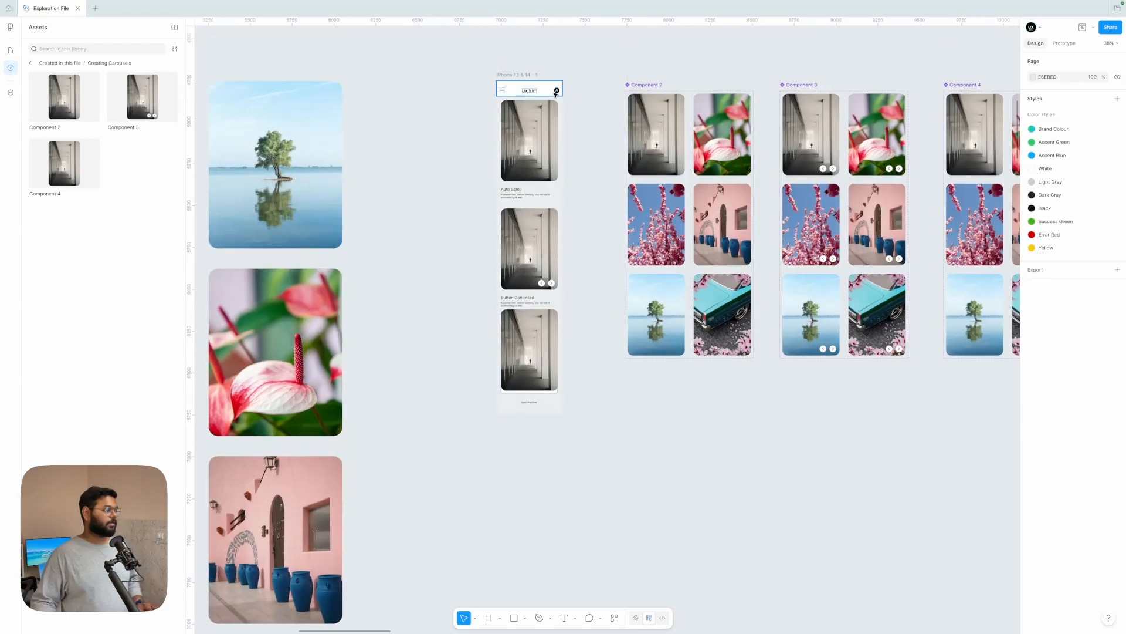
{"action": "left_click_drag", "start_coordinate": [510, 413], "coordinate": [510, 530]}
{"action": "scroll", "coordinate": [531, 381], "scroll_direction": "up", "scroll_amount": 3}
{"action": "left_click_drag", "start_coordinate": [581, 431], "coordinate": [528, 506]}
{"action": "left_click", "coordinate": [528, 352], "text": "shift"}
{"action": "left_click_drag", "start_coordinate": [525, 346], "coordinate": [525, 359]}
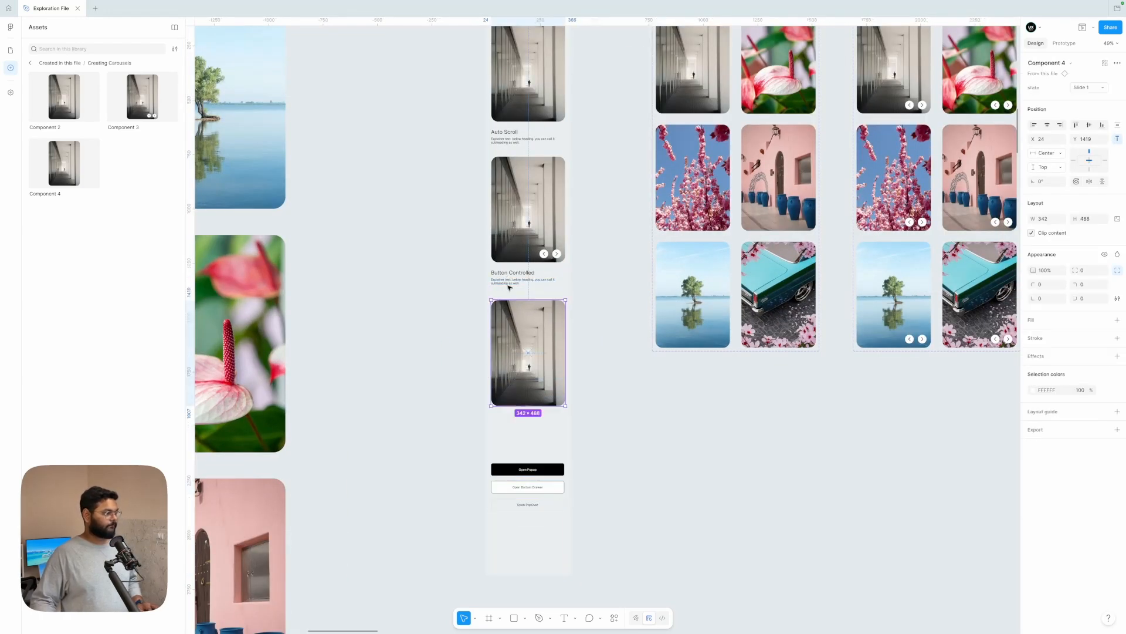
Step: Duplicate the Button Controlled heading and explainer text below the Component 4 carousel and rename the copied heading "Image drag"
{"action": "left_click", "coordinate": [507, 273]}
{"action": "left_click", "coordinate": [502, 280], "text": "shift"}
{"action": "left_click_drag", "start_coordinate": [502, 280], "coordinate": [502, 429]}
{"action": "double_click", "coordinate": [509, 421]}
{"action": "scroll", "coordinate": [503, 429], "scroll_direction": "up", "scroll_amount": 3}
{"action": "type", "text": "Image drag"}
{"action": "left_click", "coordinate": [679, 427]}
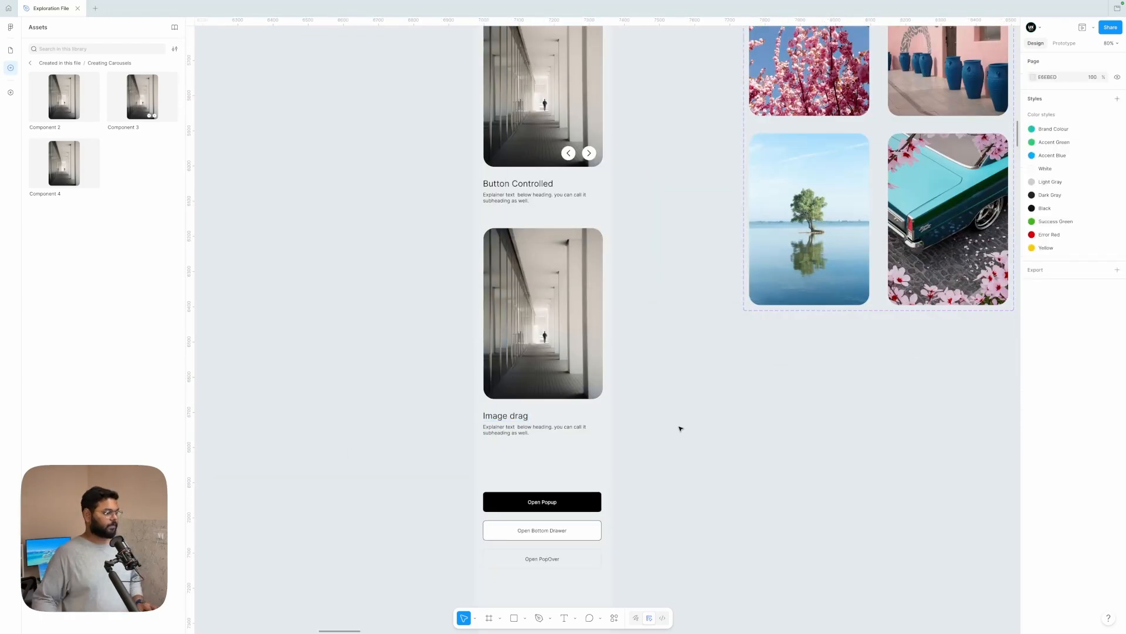
Step: Extend the phone frame further downward and move the three buttons down to make room below the Image drag text
{"action": "scroll", "coordinate": [681, 428], "scroll_direction": "down", "scroll_amount": 3}
{"action": "scroll", "coordinate": [681, 428], "scroll_direction": "down", "scroll_amount": 5}
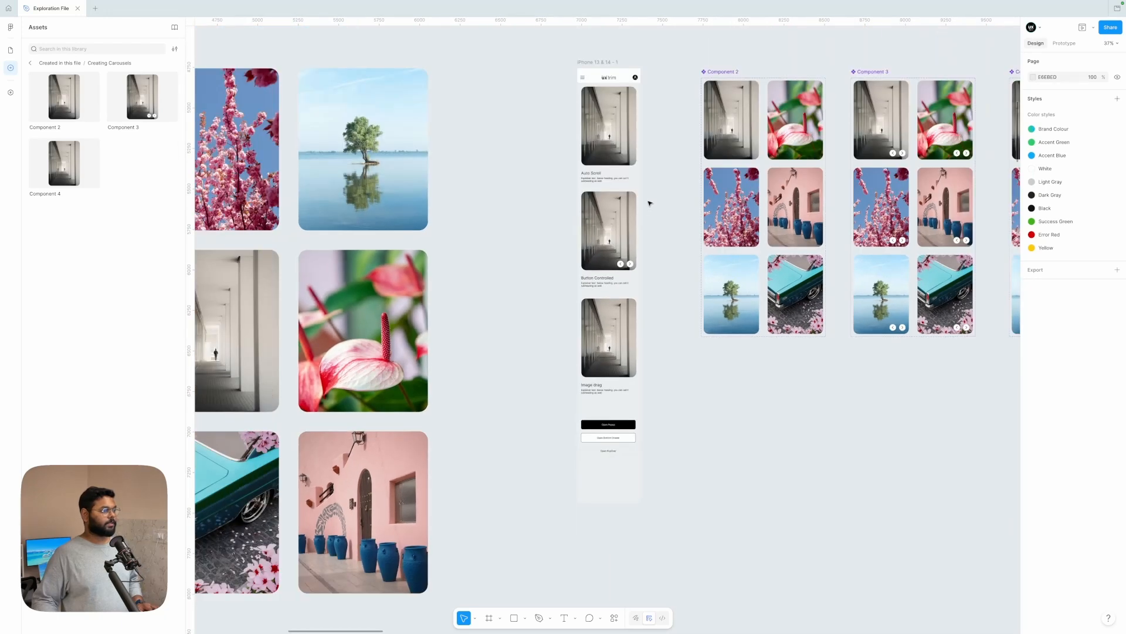
{"action": "left_click", "coordinate": [602, 74]}
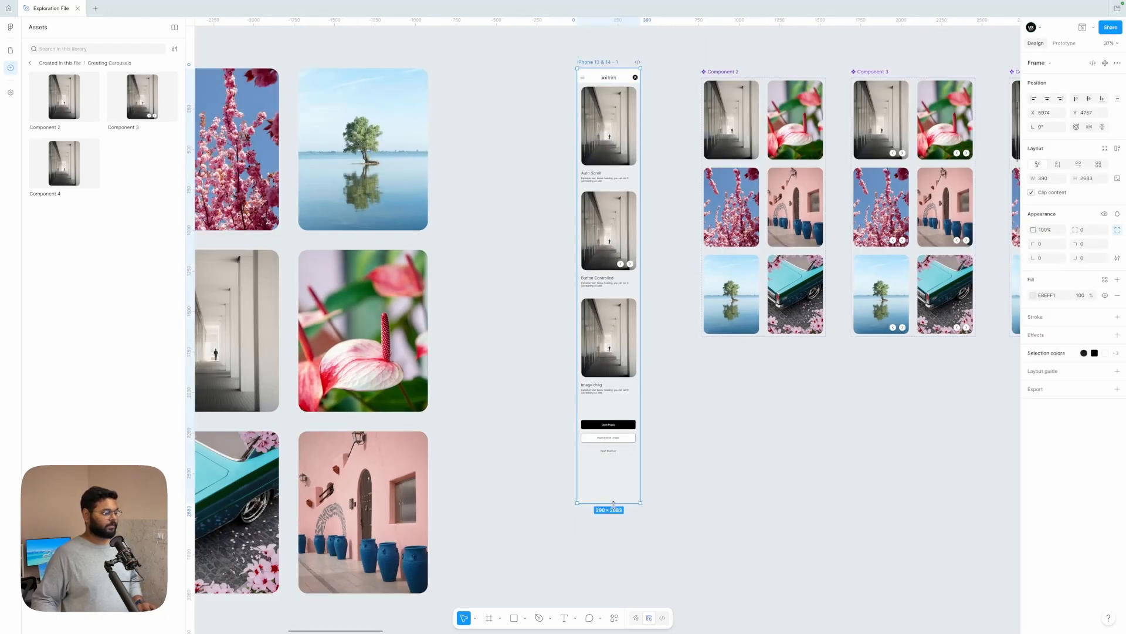
{"action": "scroll", "coordinate": [672, 432], "scroll_direction": "up", "scroll_amount": 3}
{"action": "left_click_drag", "start_coordinate": [672, 346], "coordinate": [554, 465]}
{"action": "left_click_drag", "start_coordinate": [616, 388], "coordinate": [609, 470]}
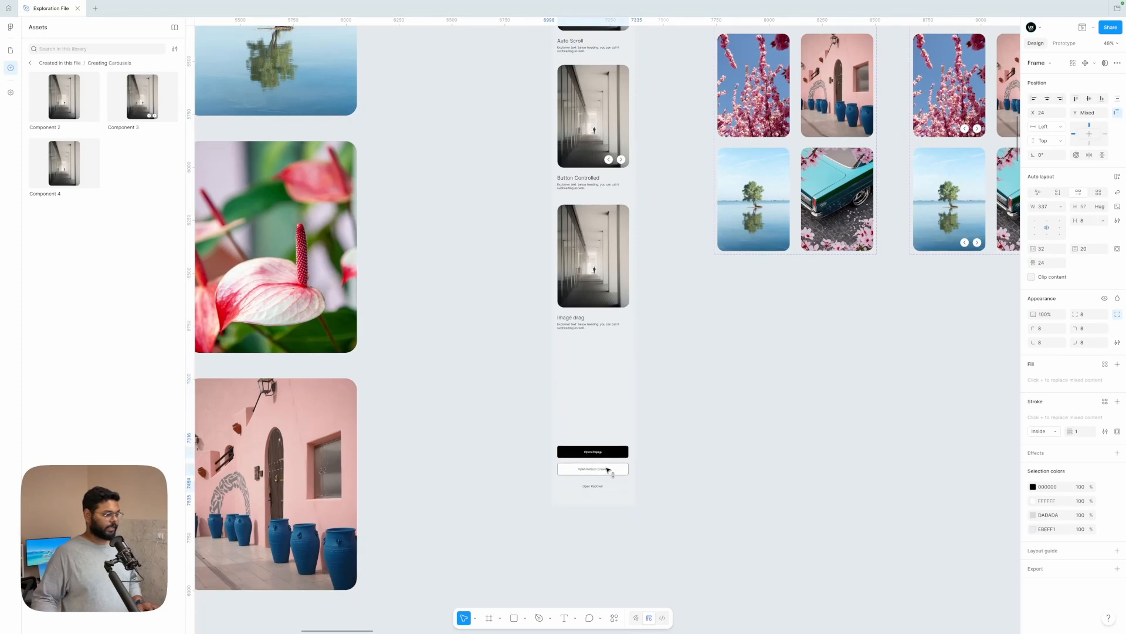
{"action": "left_click", "coordinate": [733, 450]}
Step: Duplicate Component 2's Slide 1 into the empty space below the variant set and detach the copied instance
{"action": "scroll", "coordinate": [733, 451], "scroll_direction": "up", "scroll_amount": 4}
{"action": "scroll", "coordinate": [733, 450], "scroll_direction": "right", "scroll_amount": 2}
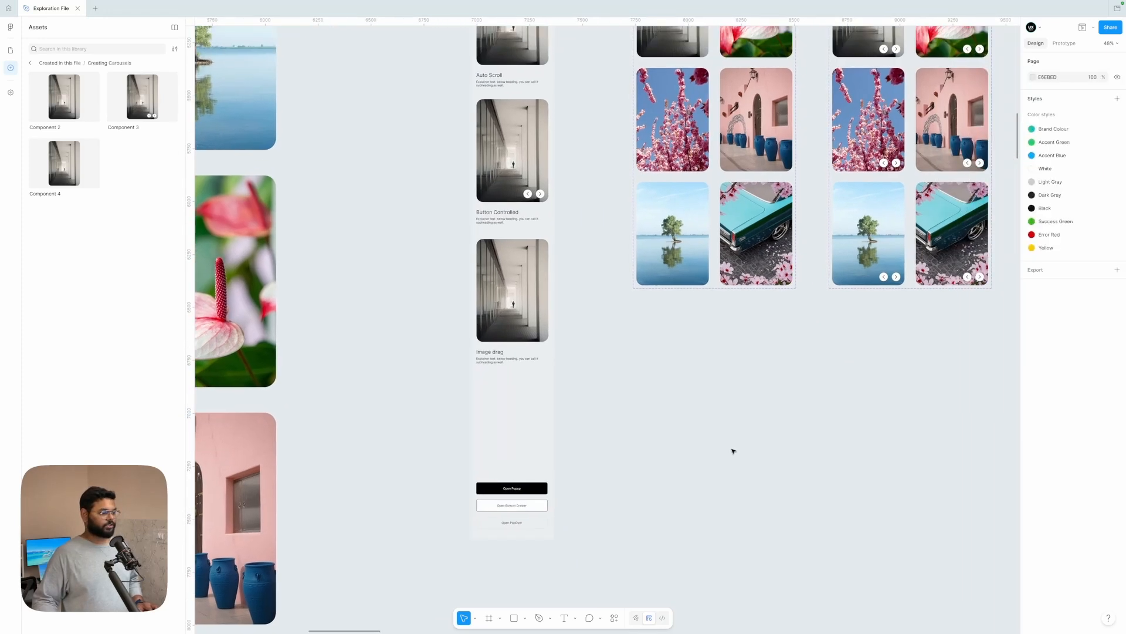
{"action": "scroll", "coordinate": [855, 73], "scroll_direction": "down", "scroll_amount": 3}
{"action": "left_click", "coordinate": [713, 149]}
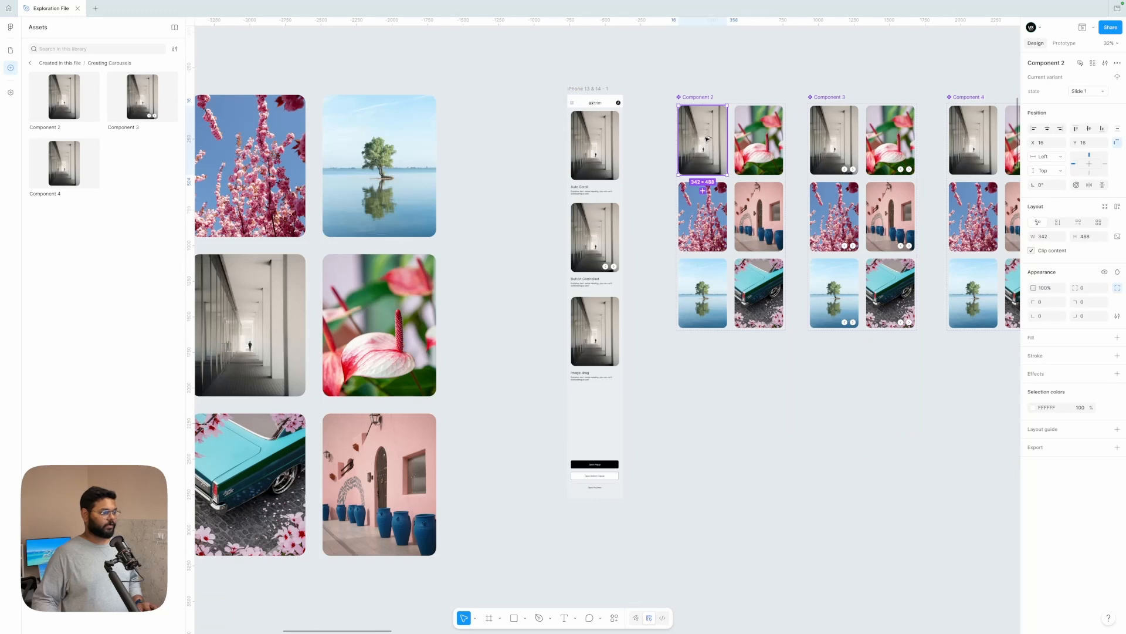
{"action": "left_click_drag", "start_coordinate": [713, 149], "coordinate": [722, 410]}
{"action": "scroll", "coordinate": [720, 406], "scroll_direction": "up", "scroll_amount": 5}
{"action": "right_click", "coordinate": [719, 406]}
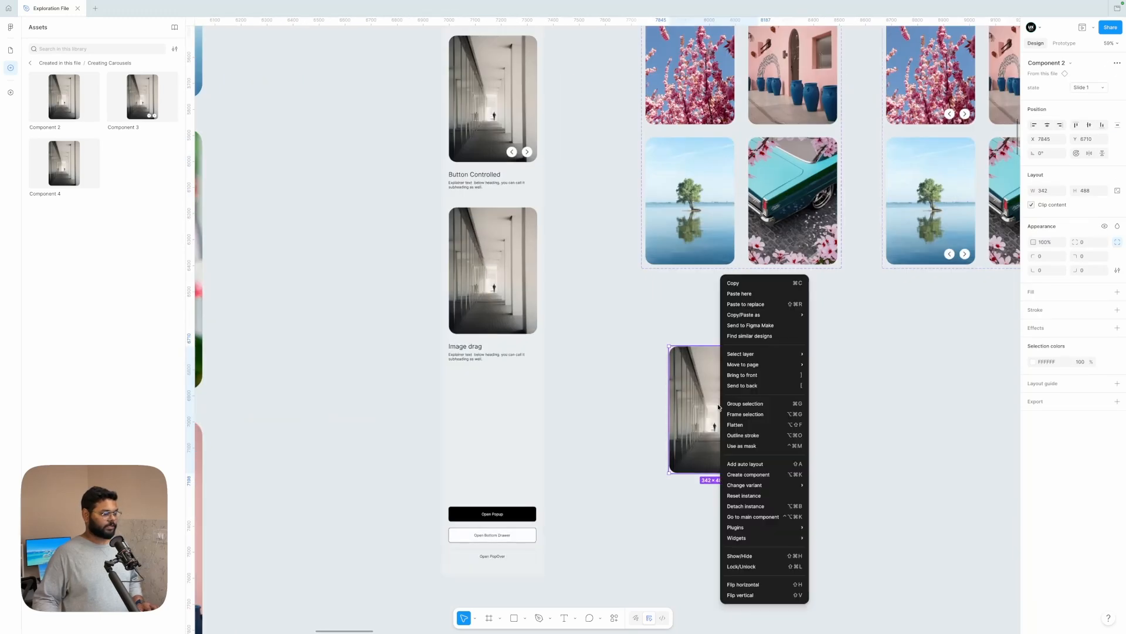
{"action": "left_click", "coordinate": [747, 509]}
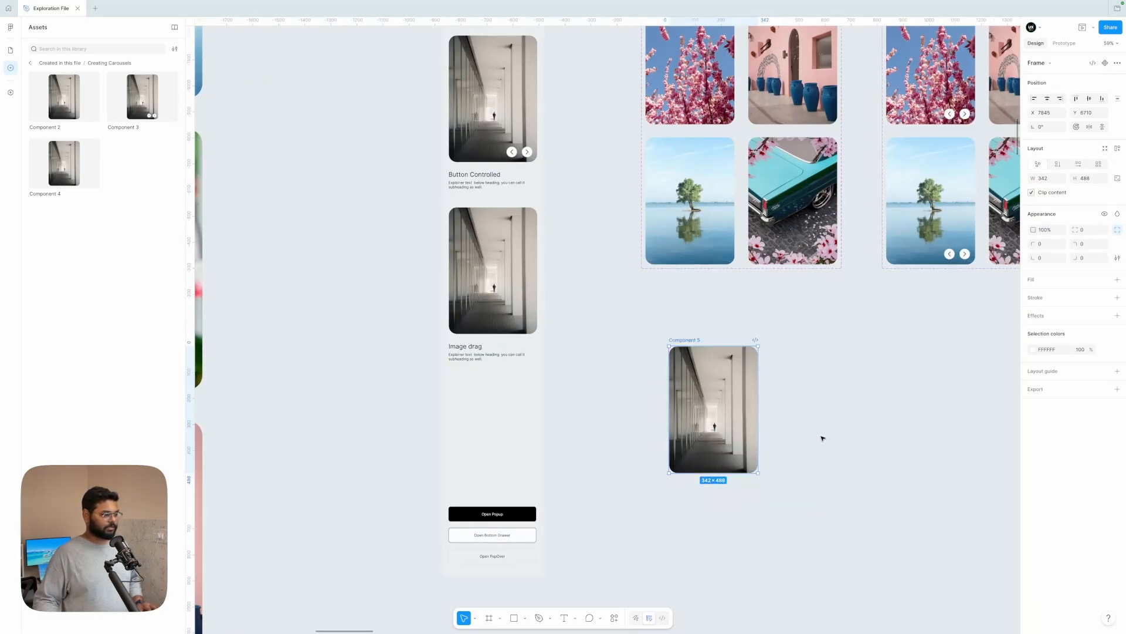
Step: Move the detached slide frame into the phone frame, directly below the Image drag text
{"action": "left_click", "coordinate": [822, 437]}
{"action": "left_click_drag", "start_coordinate": [694, 341], "coordinate": [652, 326]}
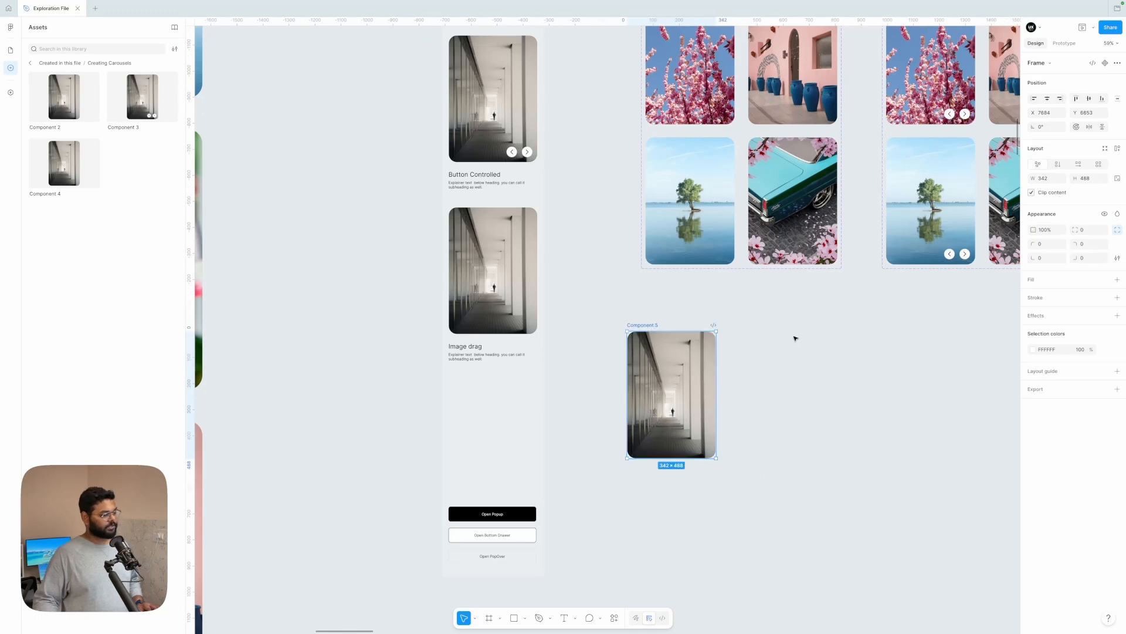
{"action": "left_click", "coordinate": [796, 337]}
{"action": "left_click", "coordinate": [636, 327]}
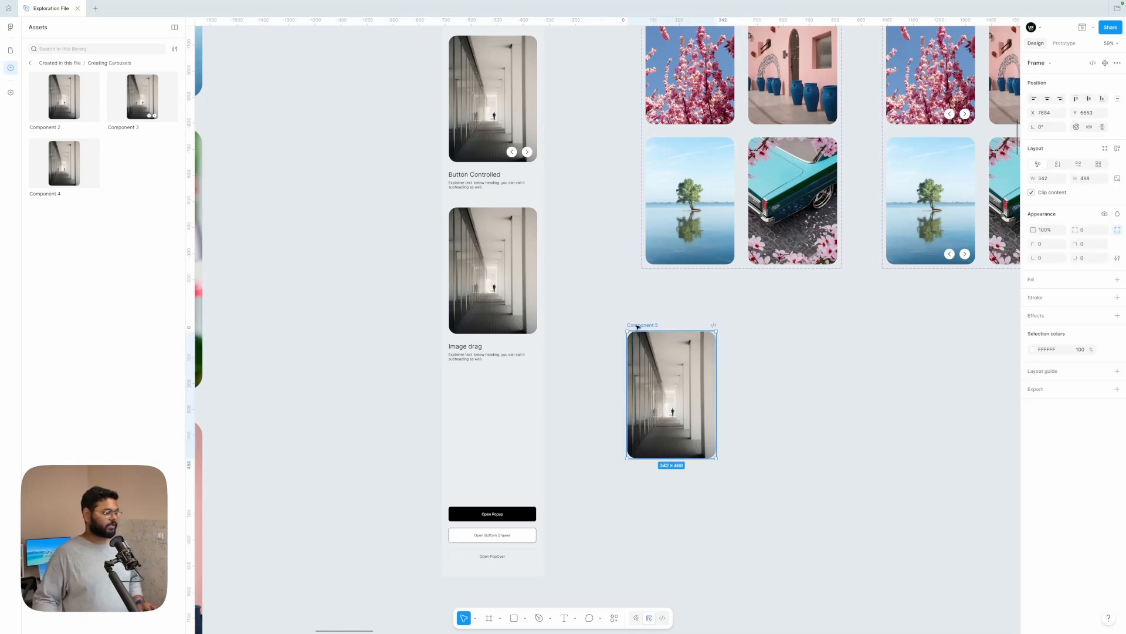
{"action": "left_click", "coordinate": [647, 312]}
{"action": "left_click", "coordinate": [645, 326]}
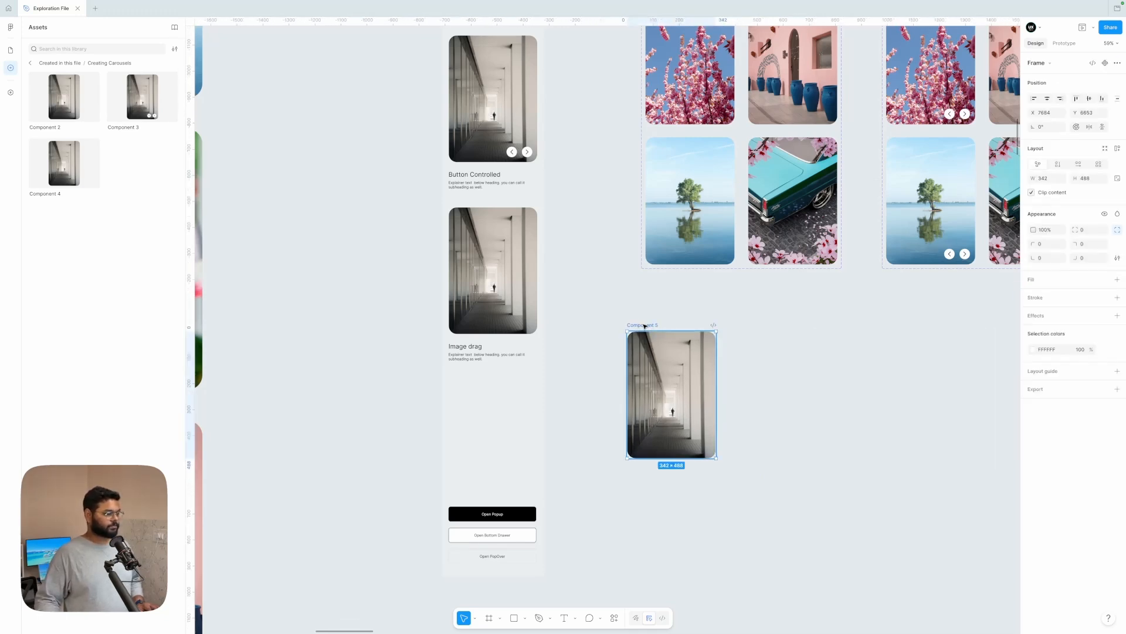
{"action": "left_click_drag", "start_coordinate": [645, 326], "coordinate": [488, 373]}
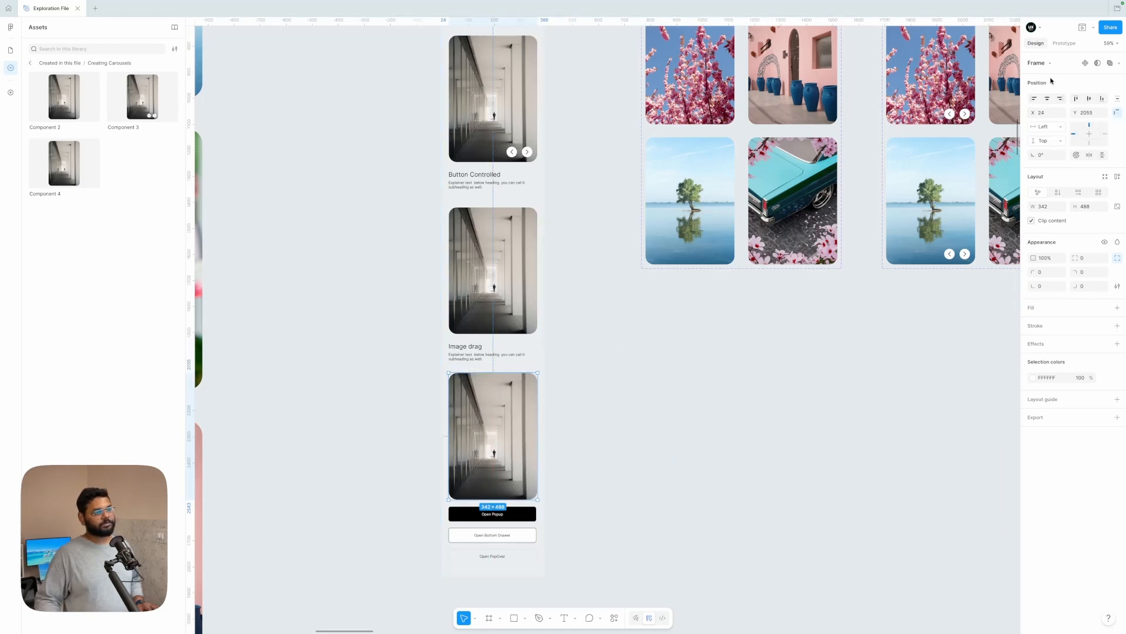
Step: Set the detached slide frame's horizontal and vertical constraints to Center and shift it up to Y 2046
{"action": "left_click", "coordinate": [1089, 133]}
{"action": "left_click_drag", "start_coordinate": [476, 432], "coordinate": [476, 430]}
{"action": "scroll", "coordinate": [476, 430], "scroll_direction": "up", "scroll_amount": 5}
{"action": "scroll", "coordinate": [462, 388], "scroll_direction": "down", "scroll_amount": 1}
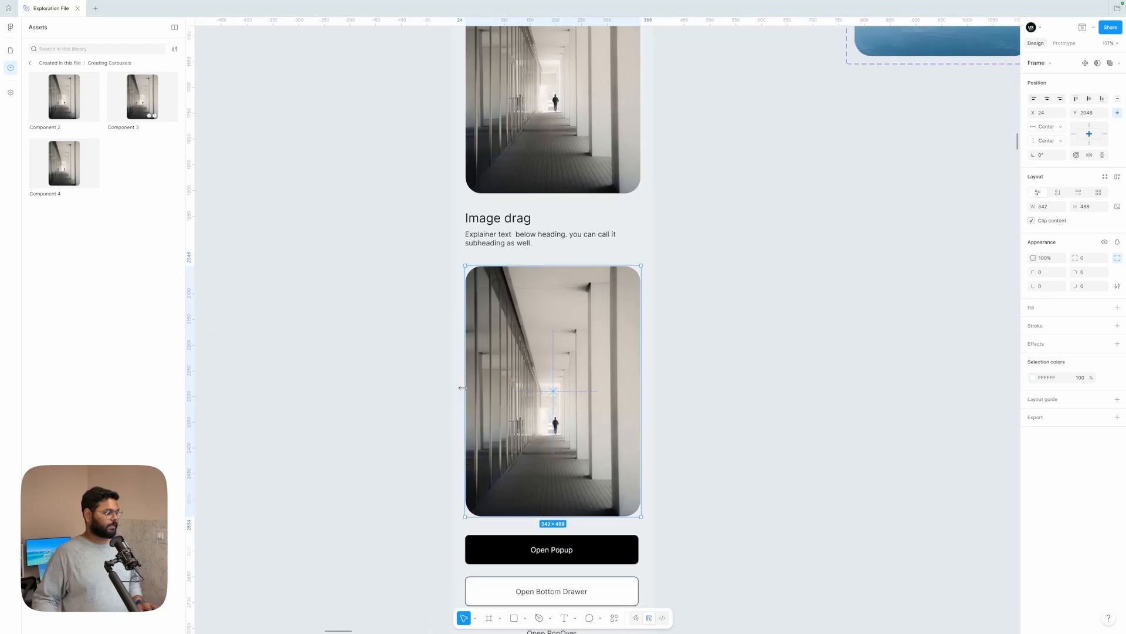
Step: Widen the detached slide frame on both sides to about 389 px, starting at X 1, so the next image peeks in
{"action": "left_click_drag", "start_coordinate": [462, 383], "coordinate": [452, 384]}
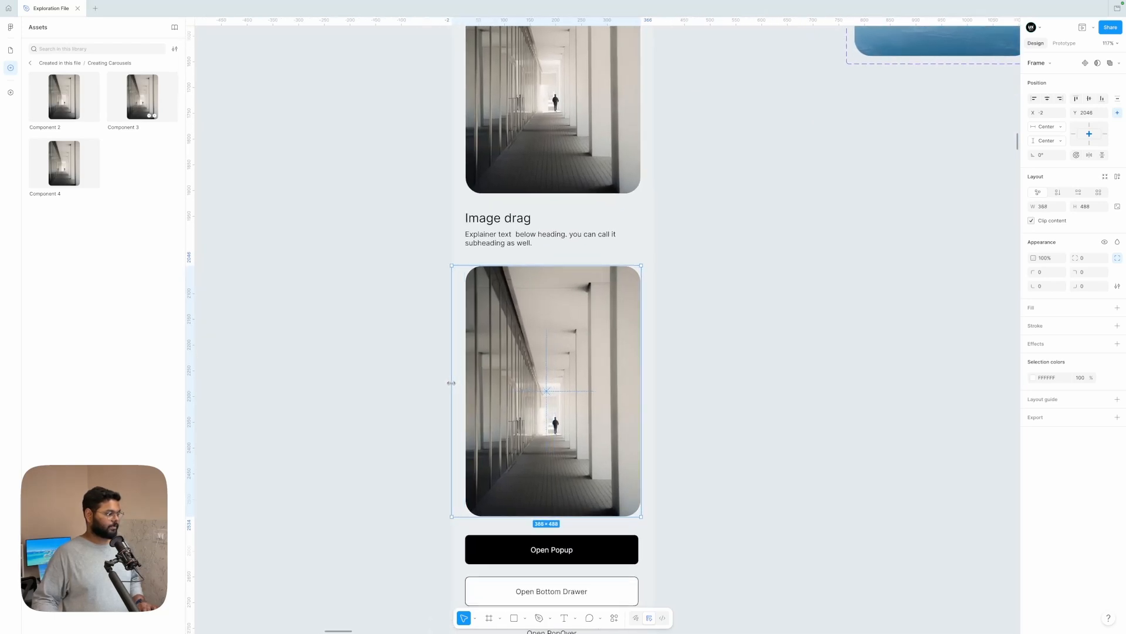
{"action": "scroll", "coordinate": [452, 382], "scroll_direction": "up", "scroll_amount": 5}
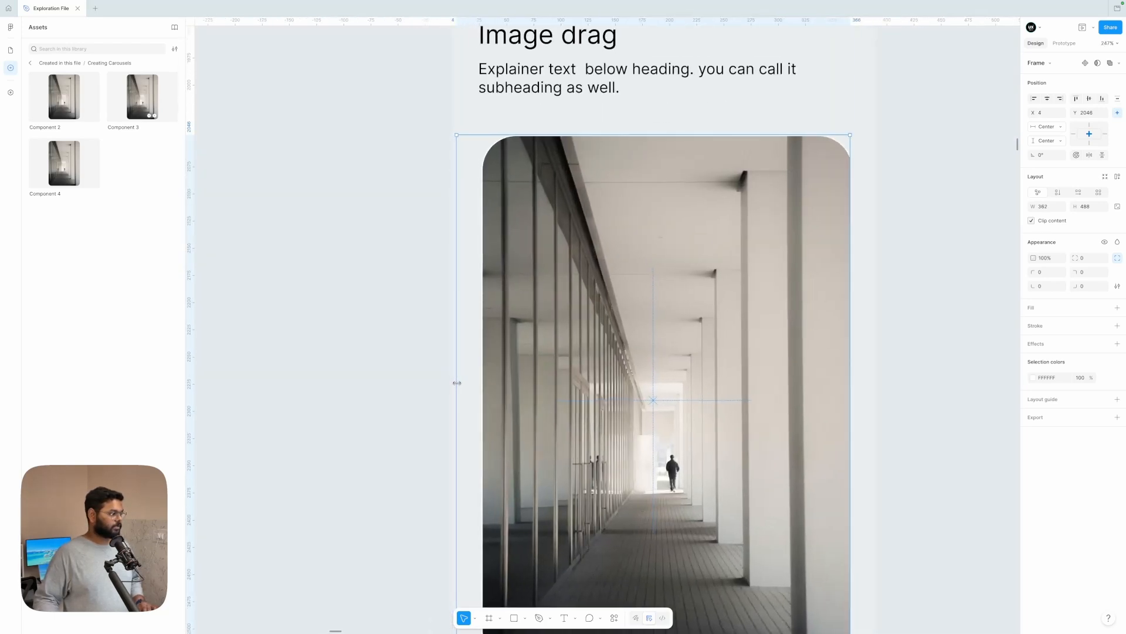
{"action": "scroll", "coordinate": [453, 382], "scroll_direction": "down", "scroll_amount": 3}
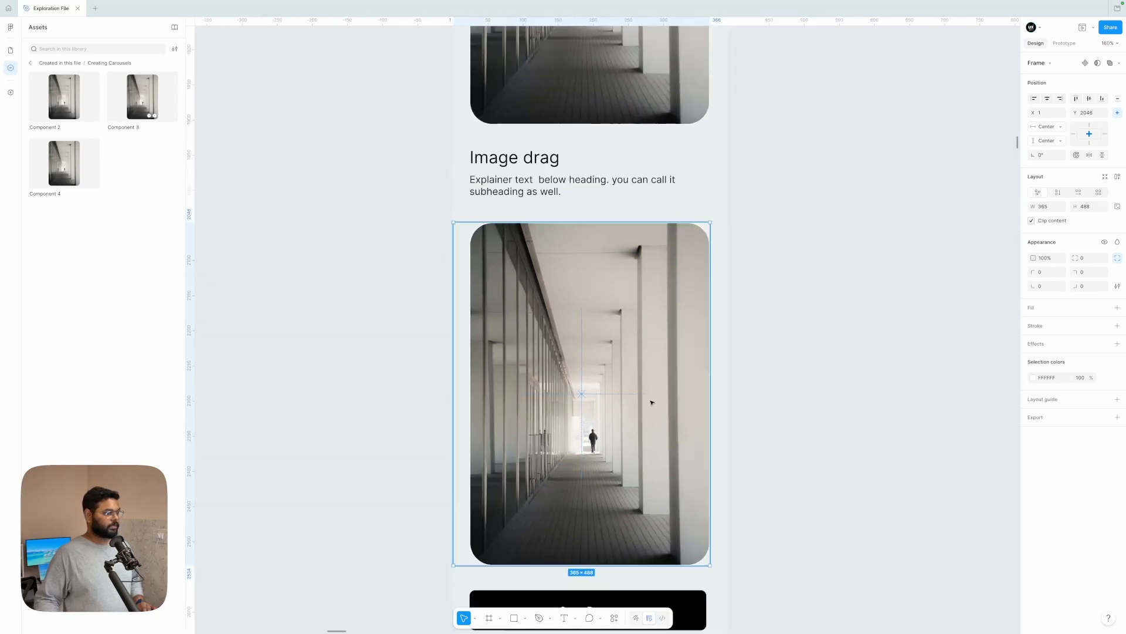
{"action": "left_click_drag", "start_coordinate": [709, 393], "coordinate": [727, 391]}
{"action": "left_click", "coordinate": [795, 365]}
{"action": "scroll", "coordinate": [795, 365], "scroll_direction": "down", "scroll_amount": 8}
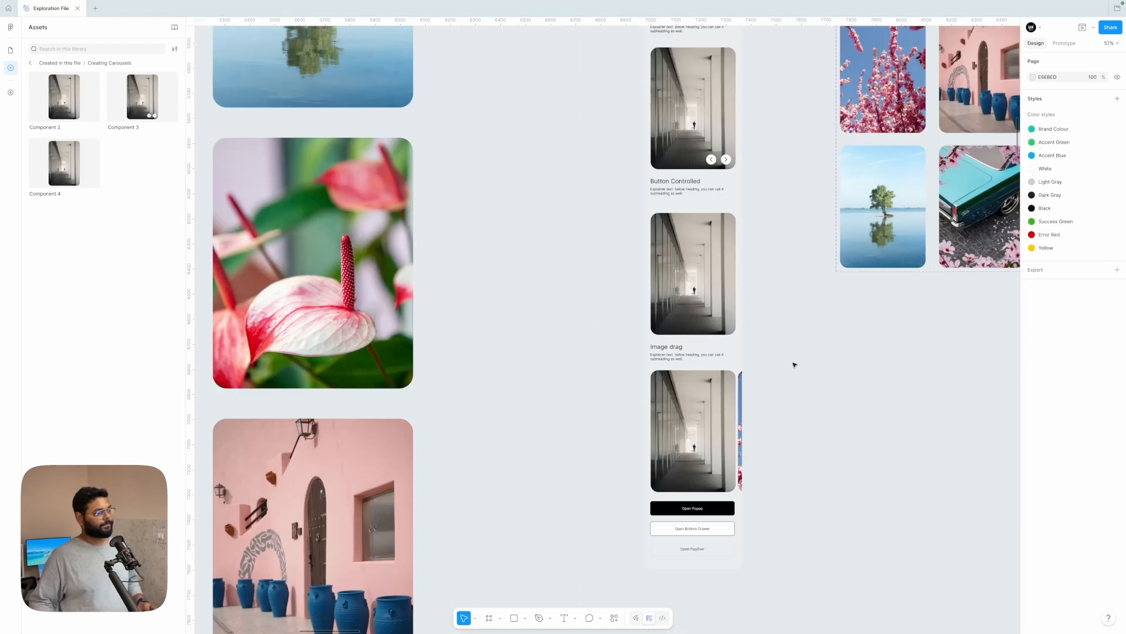
{"action": "scroll", "coordinate": [749, 282], "scroll_direction": "up", "scroll_amount": 2}
{"action": "left_click", "coordinate": [727, 281]}
{"action": "scroll", "coordinate": [727, 281], "scroll_direction": "up", "scroll_amount": 1}
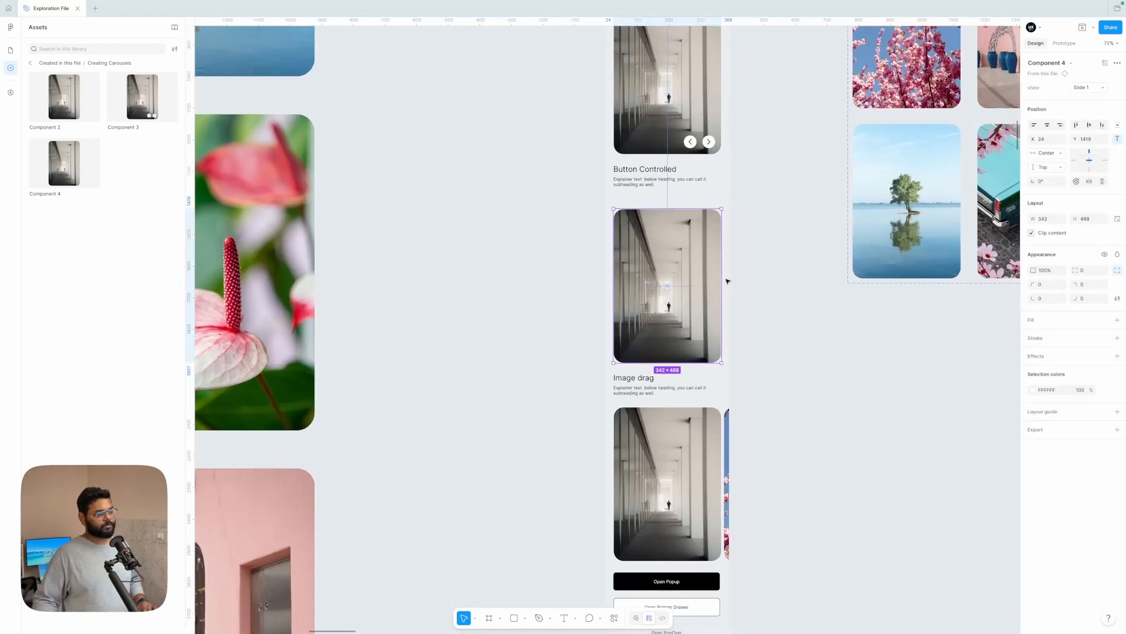
{"action": "scroll", "coordinate": [739, 332], "scroll_direction": "down", "scroll_amount": 3}
{"action": "left_click", "coordinate": [804, 340]}
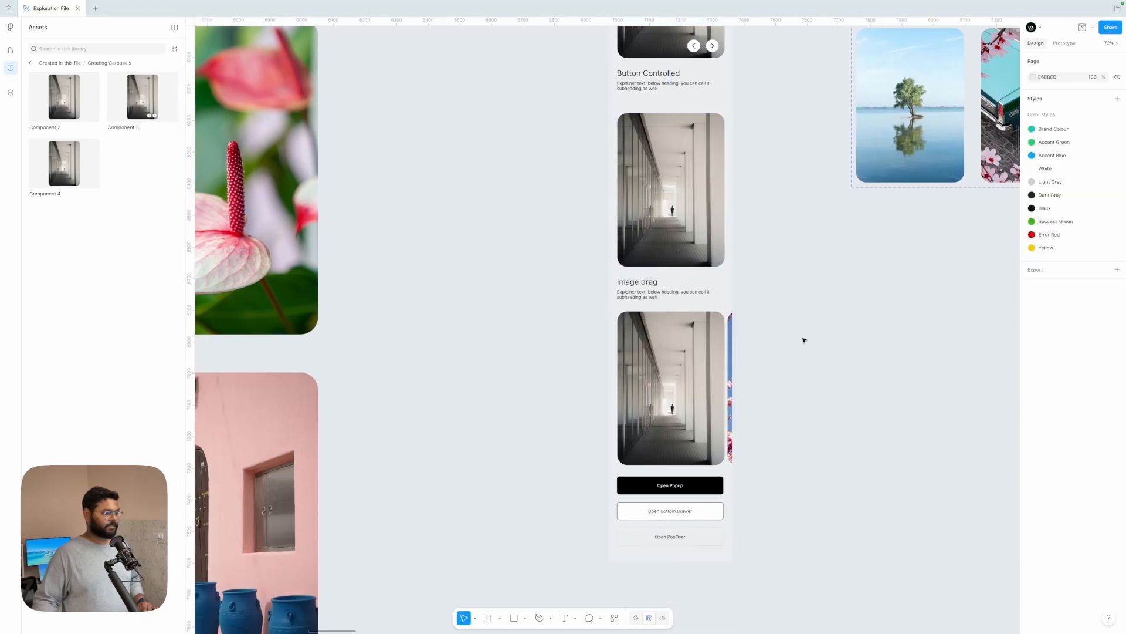
Step: Set the scroll overflow of the detached slide frame below the Image drag text to Horizontal
{"action": "scroll", "coordinate": [804, 338], "scroll_direction": "up", "scroll_amount": 1}
{"action": "scroll", "coordinate": [804, 338], "scroll_direction": "down", "scroll_amount": 4}
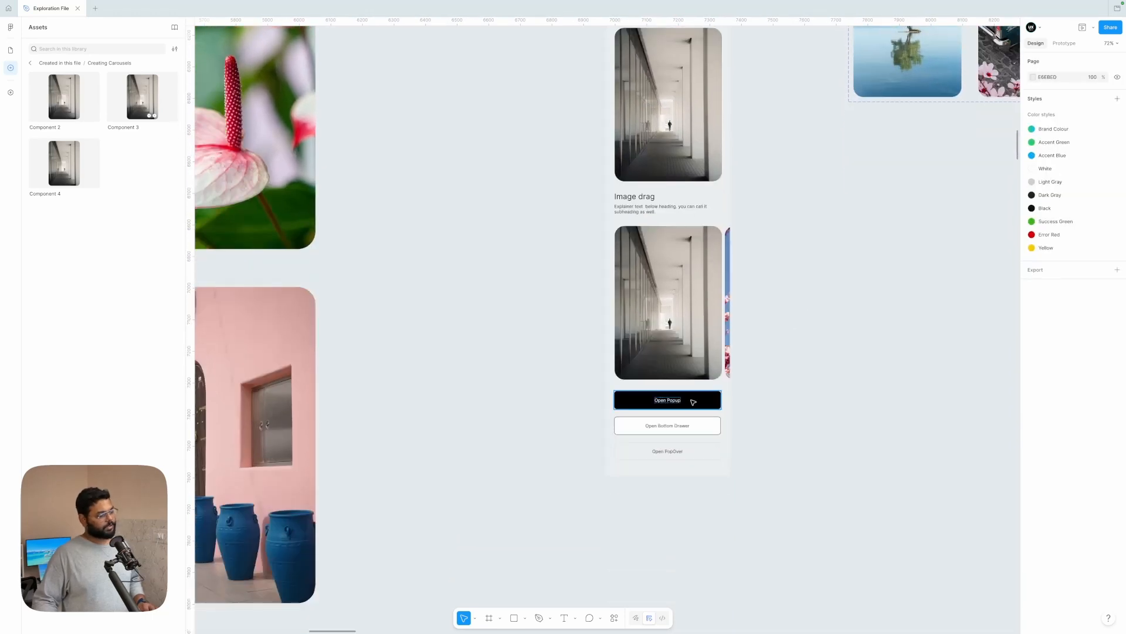
{"action": "left_click", "coordinate": [704, 330]}
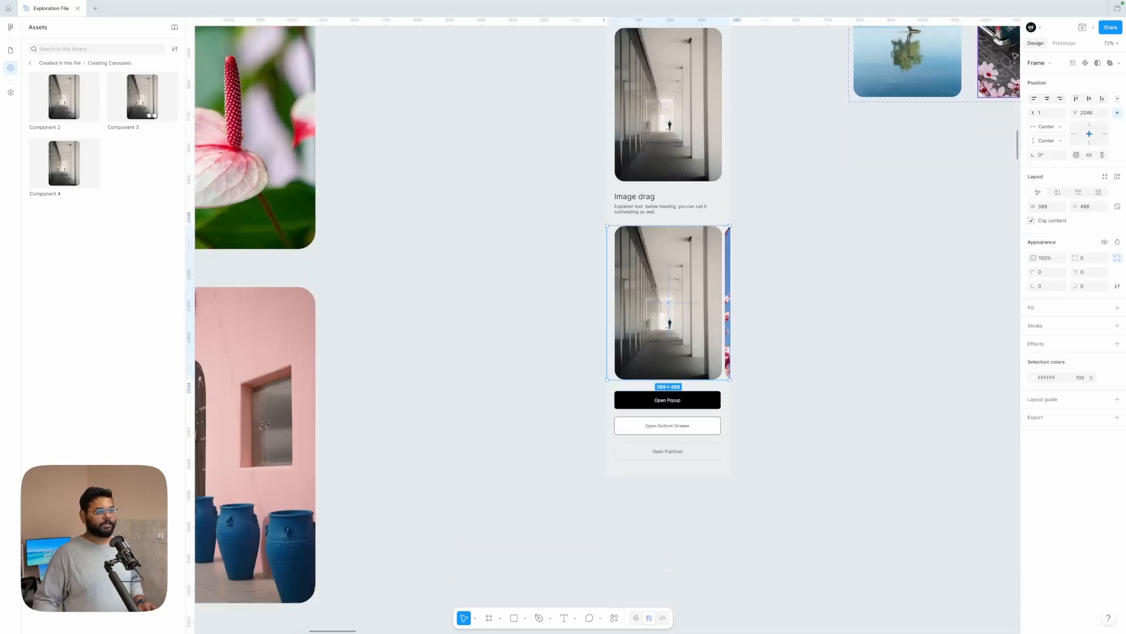
{"action": "left_click", "coordinate": [1064, 45]}
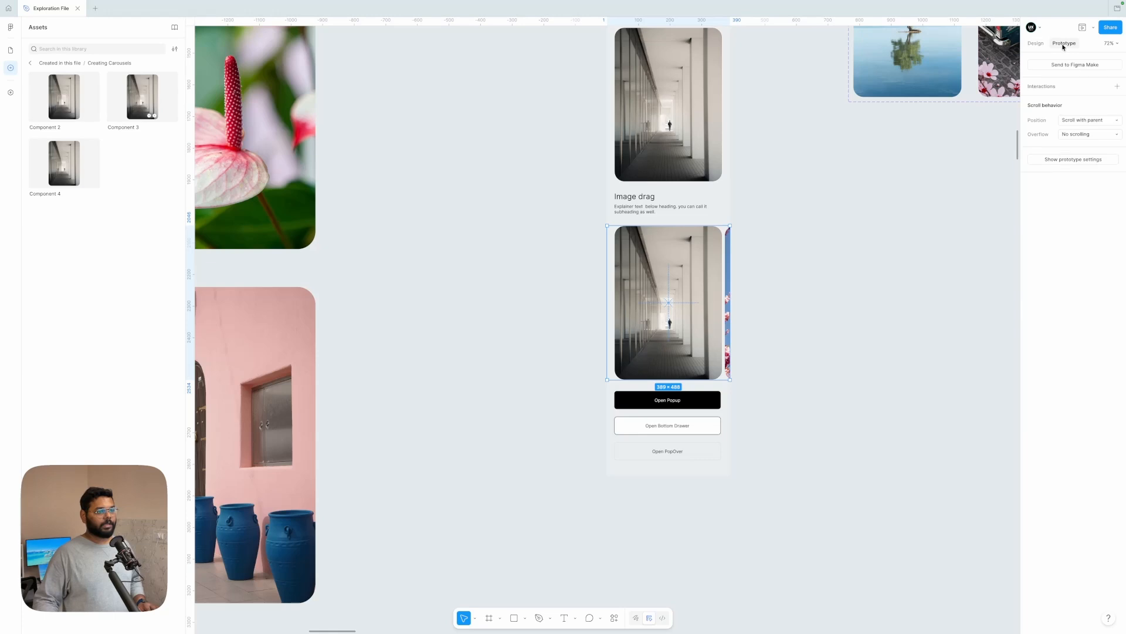
{"action": "left_click", "coordinate": [1083, 135]}
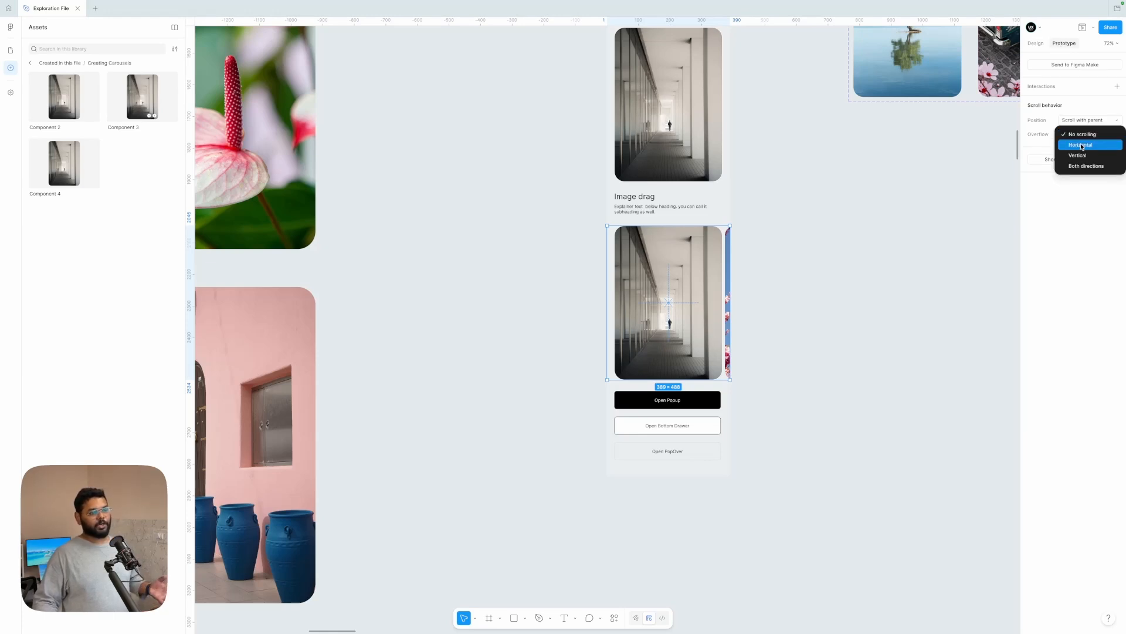
{"action": "left_click", "coordinate": [1082, 145]}
{"action": "left_click", "coordinate": [796, 252]}
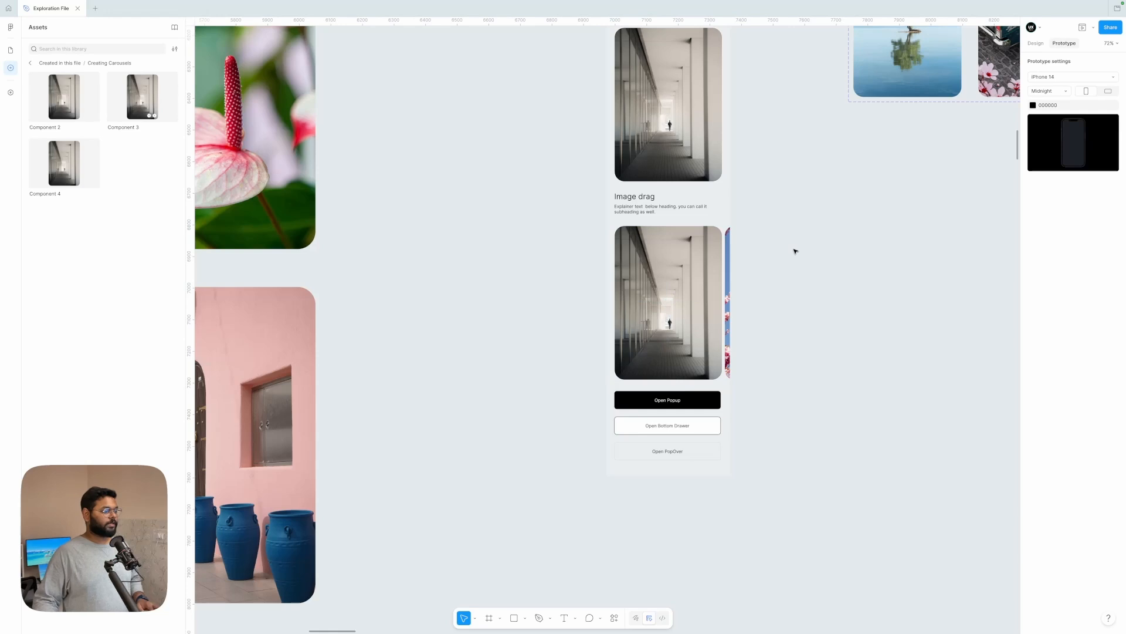
Step: Open an inline prototype preview of the phone frame and move it onto the empty canvas below the component sets
{"action": "scroll", "coordinate": [795, 249], "scroll_direction": "up", "scroll_amount": 5}
{"action": "scroll", "coordinate": [789, 241], "scroll_direction": "down", "scroll_amount": 3}
{"action": "left_click", "coordinate": [675, 77]}
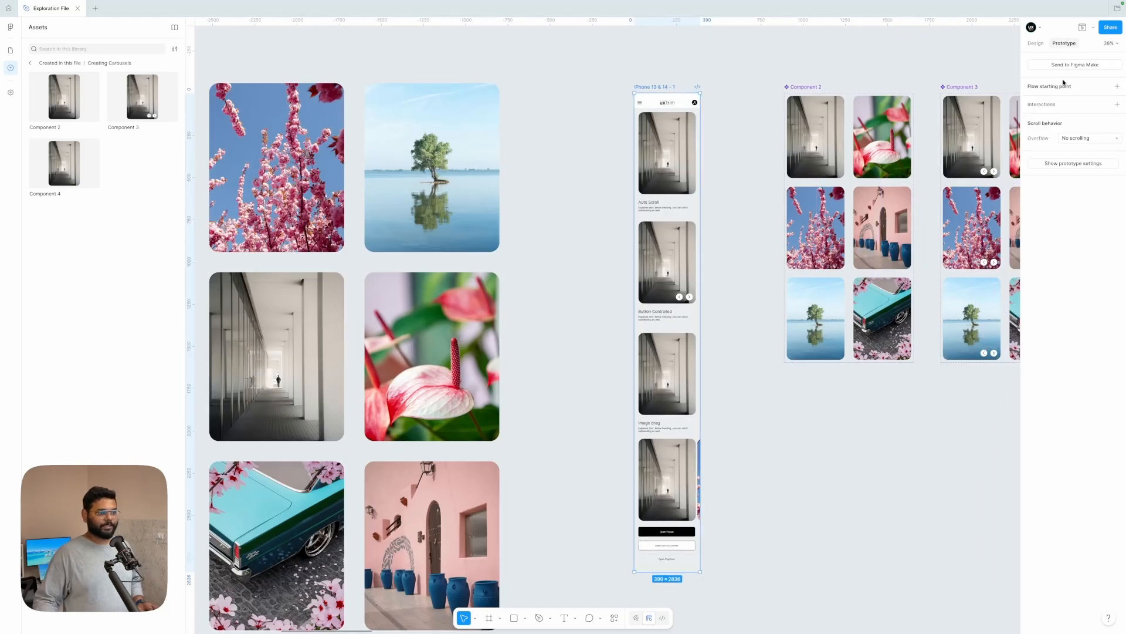
{"action": "left_click", "coordinate": [974, 64]}
{"action": "left_click", "coordinate": [675, 77]}
{"action": "key", "text": "shift+space"}
{"action": "scroll", "coordinate": [352, 293], "scroll_direction": "down", "scroll_amount": 2}
{"action": "left_click", "coordinate": [524, 175]}
{"action": "scroll", "coordinate": [517, 170], "scroll_direction": "down", "scroll_amount": 4}
{"action": "left_click_drag", "start_coordinate": [344, 86], "coordinate": [743, 210]}
Step: Check the auto-playing carousel above the Auto Scroll text in the preview
{"action": "scroll", "coordinate": [748, 317], "scroll_direction": "down", "scroll_amount": 2}
{"action": "scroll", "coordinate": [748, 317], "scroll_direction": "right", "scroll_amount": 1}
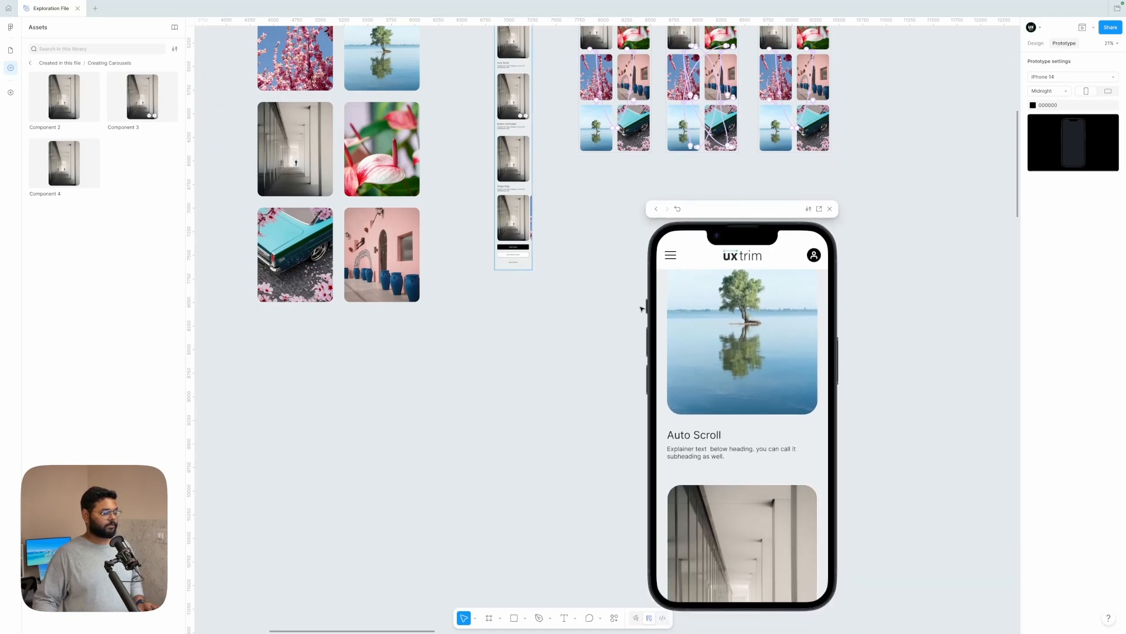
{"action": "scroll", "coordinate": [604, 332], "scroll_direction": "down", "scroll_amount": 3}
{"action": "scroll", "coordinate": [603, 332], "scroll_direction": "right", "scroll_amount": 1}
{"action": "scroll", "coordinate": [732, 381], "scroll_direction": "up", "scroll_amount": 2}
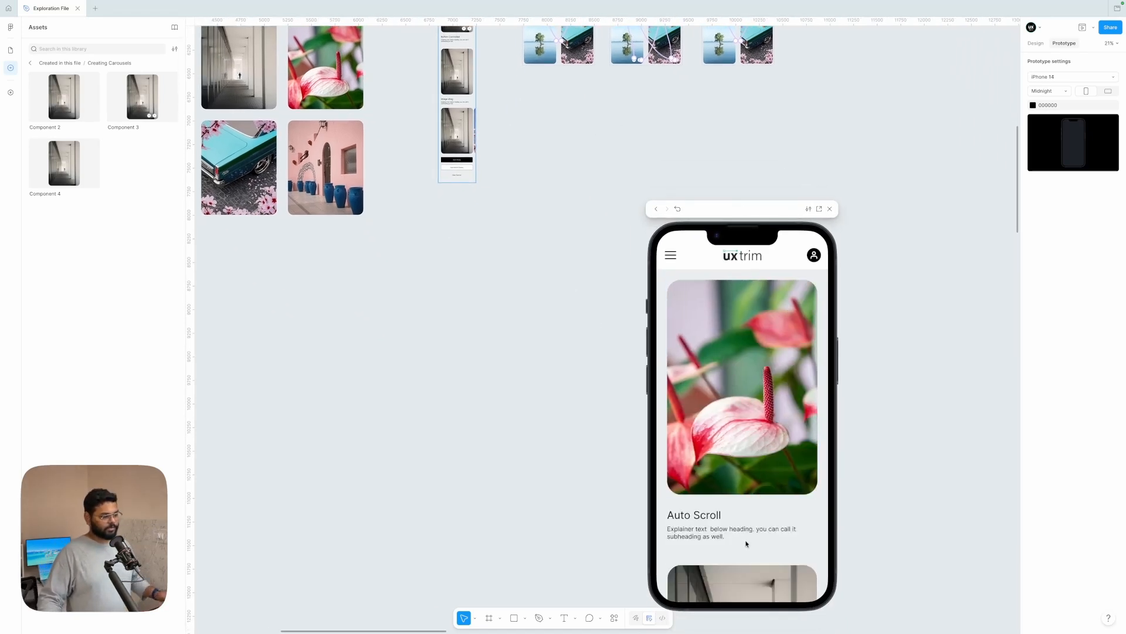
Step: Test the Button Controlled carousel in the preview by advancing through its images and stepping back with the arrow buttons
{"action": "scroll", "coordinate": [745, 540], "scroll_direction": "down", "scroll_amount": 6}
{"action": "scroll", "coordinate": [747, 543], "scroll_direction": "up", "scroll_amount": 1}
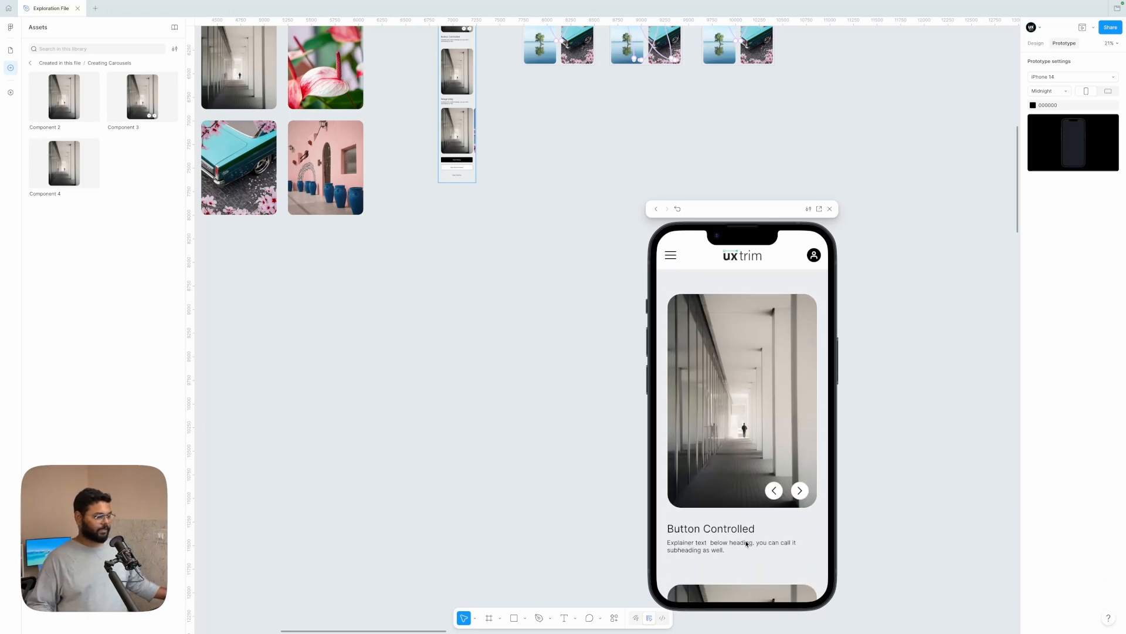
{"action": "left_click", "coordinate": [800, 492]}
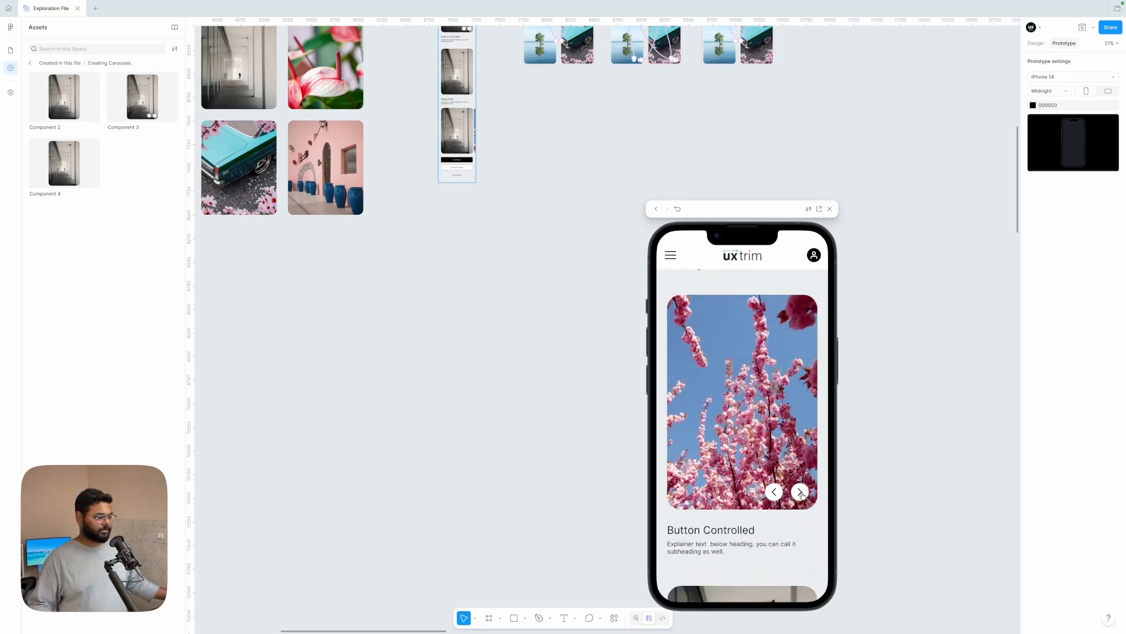
{"action": "left_click", "coordinate": [800, 492]}
{"action": "left_click", "coordinate": [800, 492]}
{"action": "left_click", "coordinate": [800, 492]}
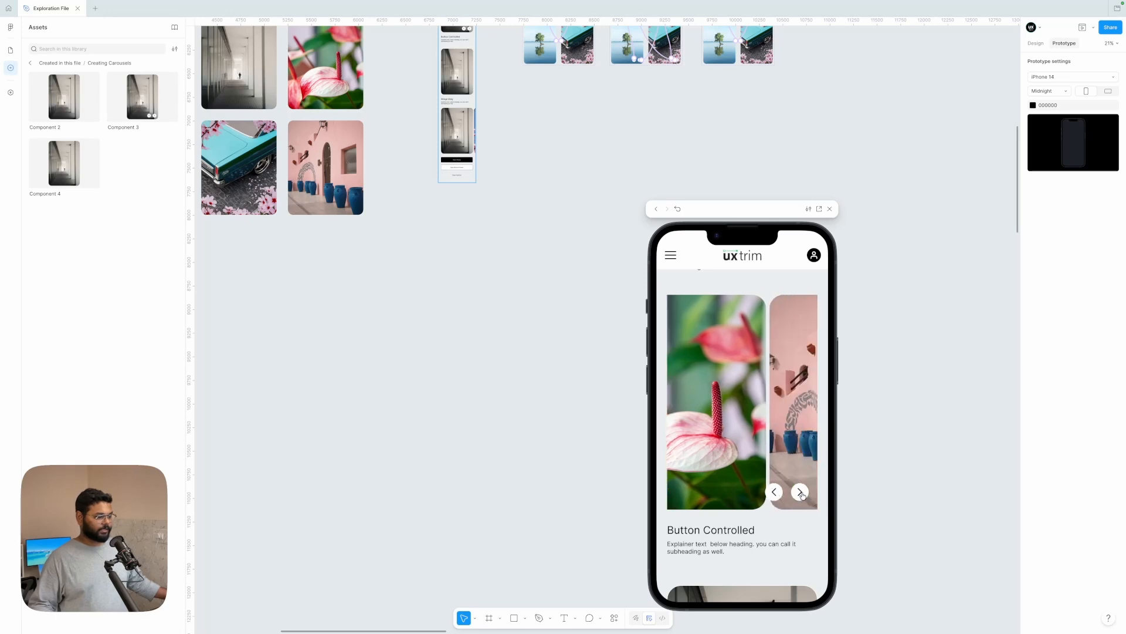
{"action": "left_click", "coordinate": [801, 492]}
{"action": "left_click", "coordinate": [800, 492]}
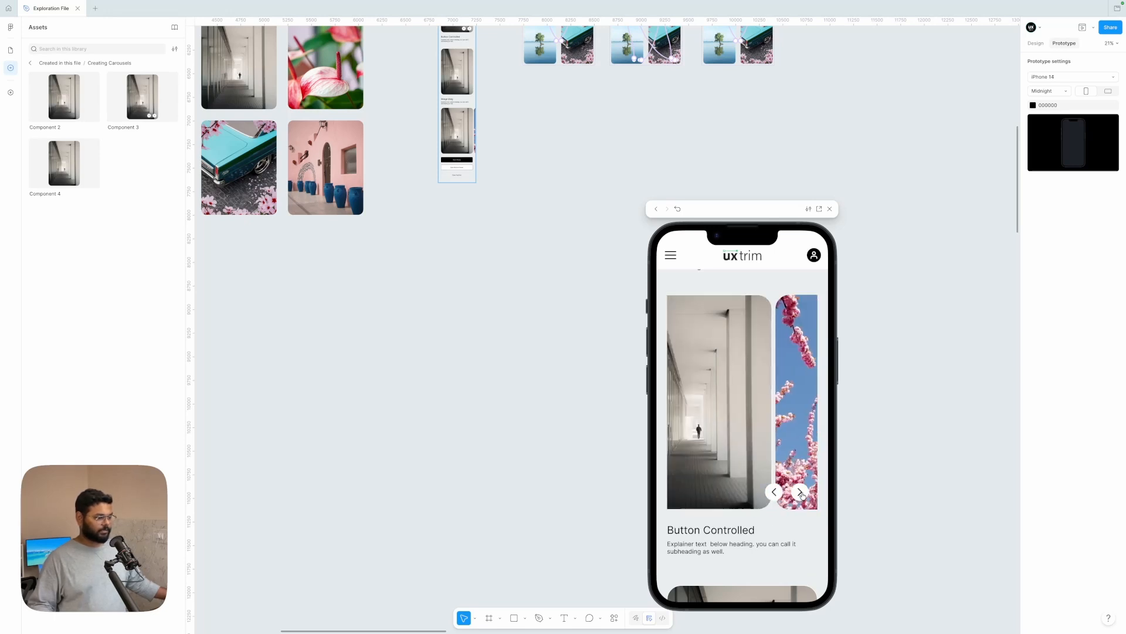
{"action": "left_click", "coordinate": [775, 493]}
{"action": "left_click", "coordinate": [774, 493]}
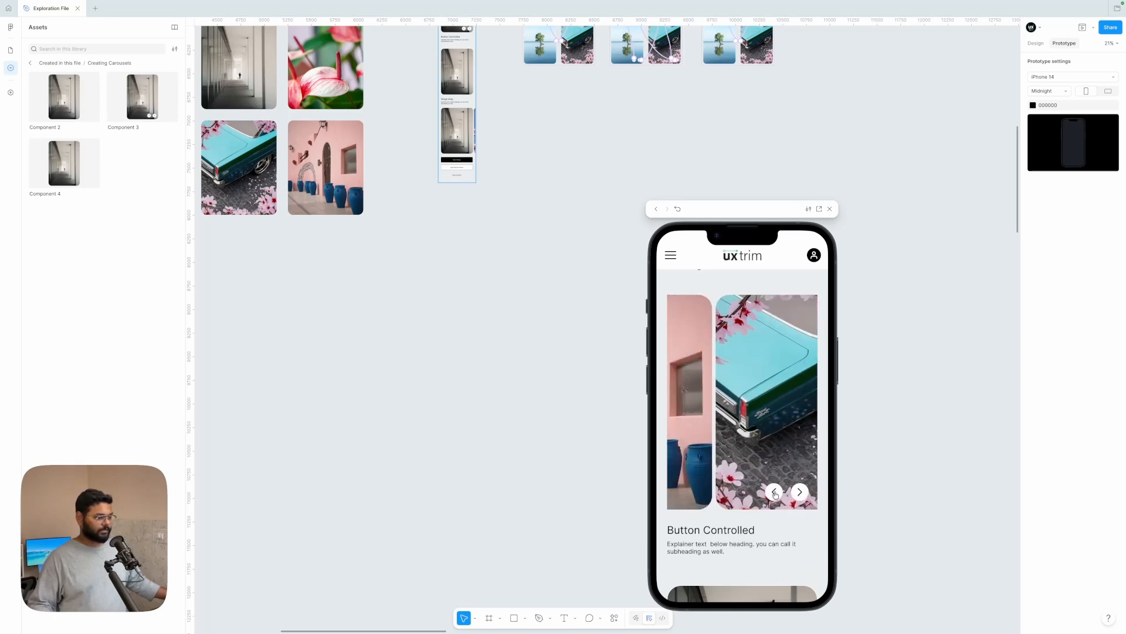
{"action": "left_click", "coordinate": [774, 492]}
{"action": "left_click", "coordinate": [775, 492]}
Step: Test the carousel above the Image drag text in the preview by swiping repeatedly through its images
{"action": "scroll", "coordinate": [774, 492], "scroll_direction": "down", "scroll_amount": 5}
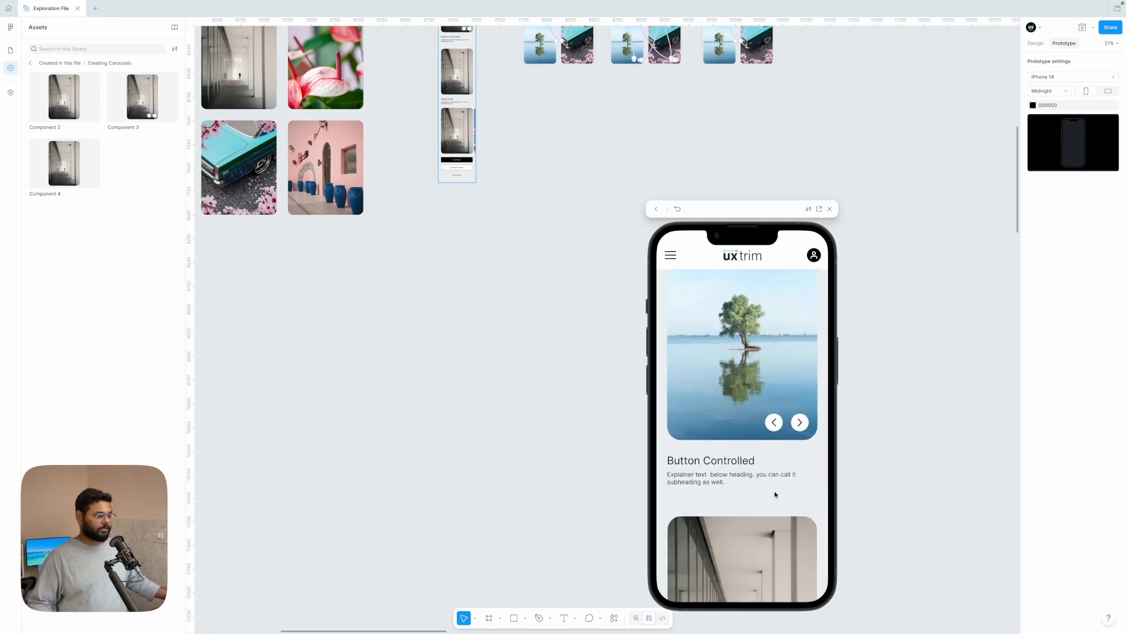
{"action": "left_click_drag", "start_coordinate": [768, 435], "coordinate": [665, 420]}
{"action": "left_click_drag", "start_coordinate": [766, 427], "coordinate": [662, 415]}
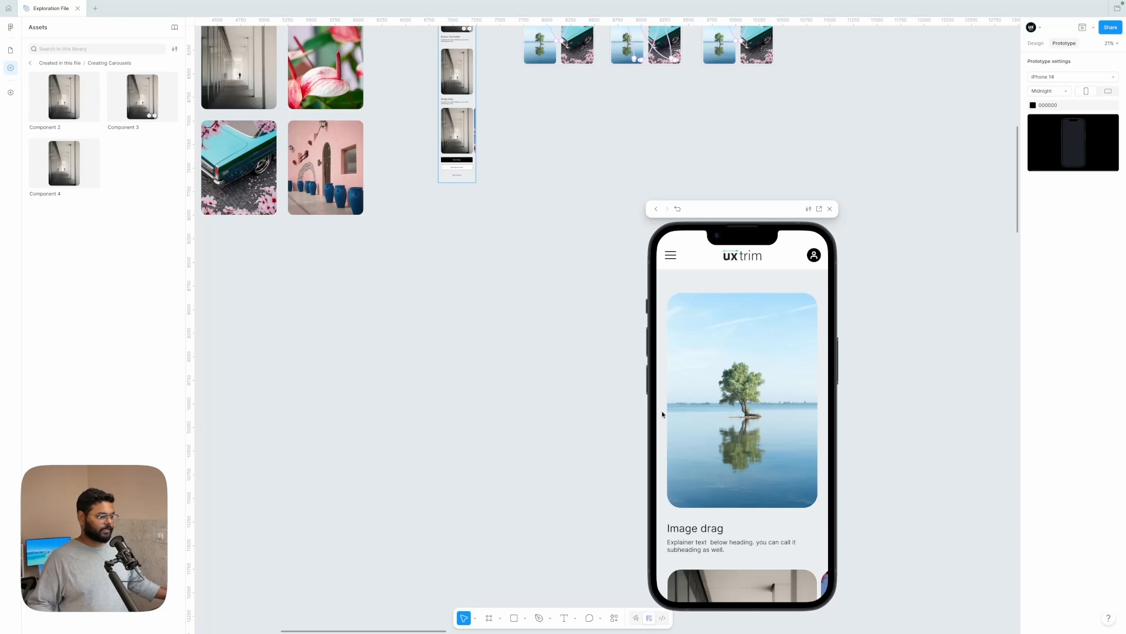
{"action": "left_click_drag", "start_coordinate": [760, 418], "coordinate": [659, 412]}
{"action": "left_click_drag", "start_coordinate": [761, 416], "coordinate": [666, 411]}
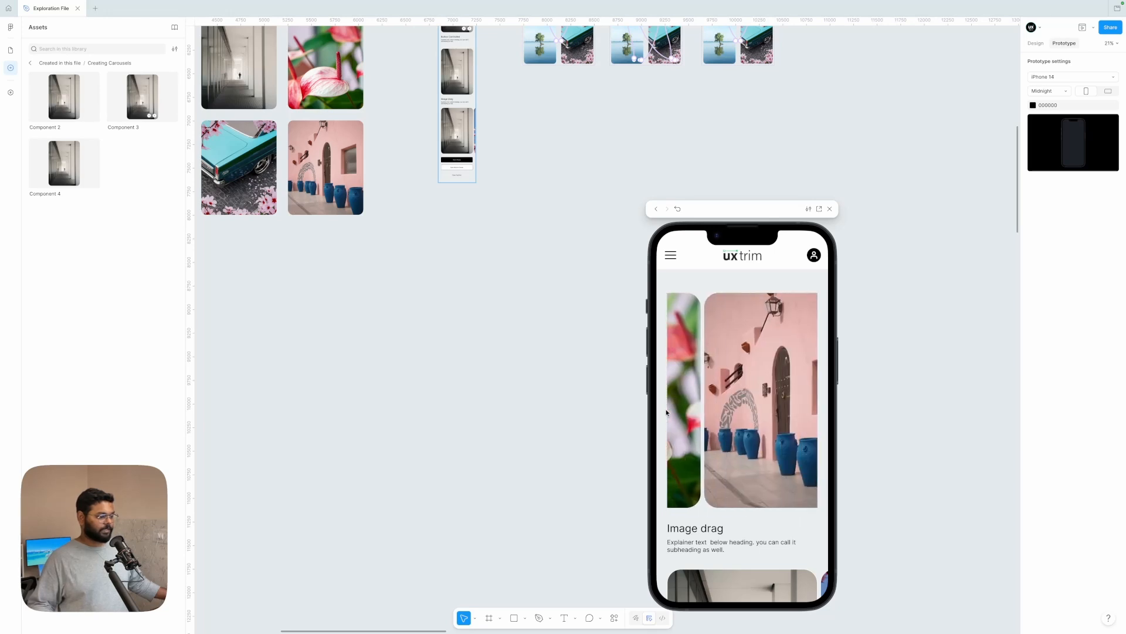
{"action": "left_click_drag", "start_coordinate": [751, 414], "coordinate": [600, 417]}
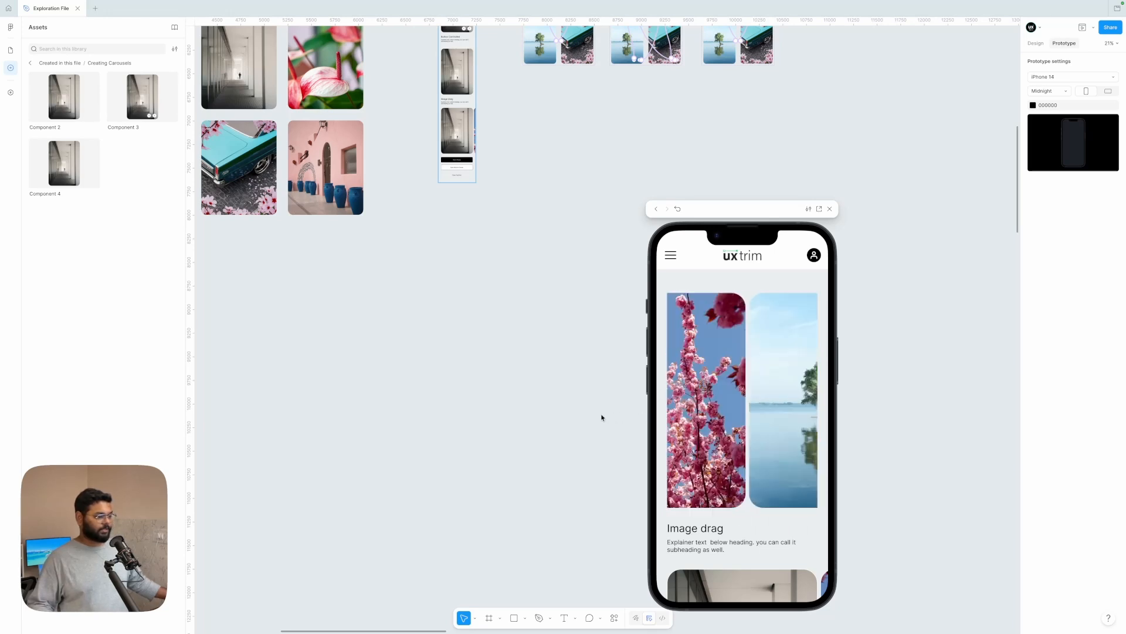
{"action": "scroll", "coordinate": [729, 437], "scroll_direction": "down", "scroll_amount": 2}
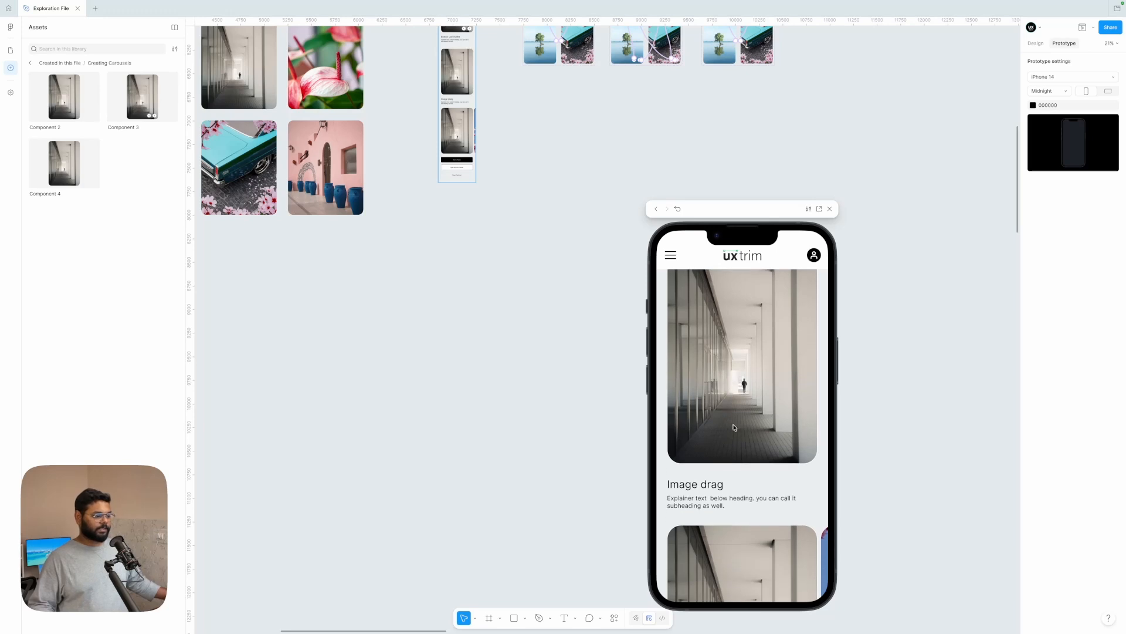
{"action": "left_click_drag", "start_coordinate": [752, 421], "coordinate": [675, 415]}
{"action": "left_click_drag", "start_coordinate": [740, 399], "coordinate": [675, 405]}
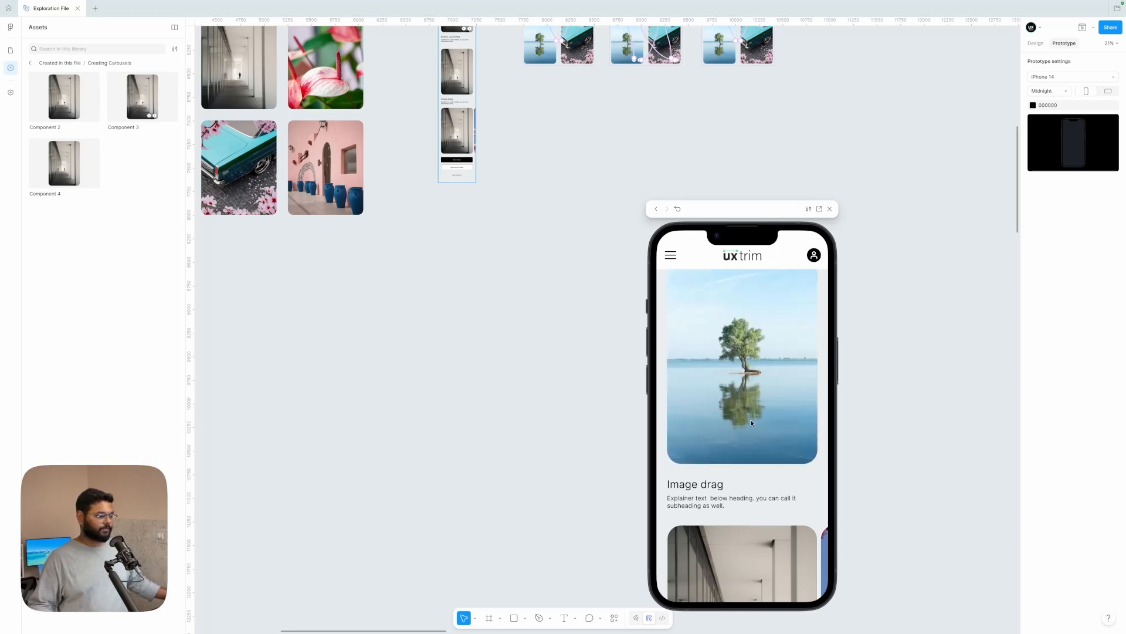
{"action": "left_click_drag", "start_coordinate": [745, 418], "coordinate": [693, 419]}
Step: Review the image strip below the Image drag text and the carousels above it, and close the preview
{"action": "scroll", "coordinate": [754, 491], "scroll_direction": "down", "scroll_amount": 1}
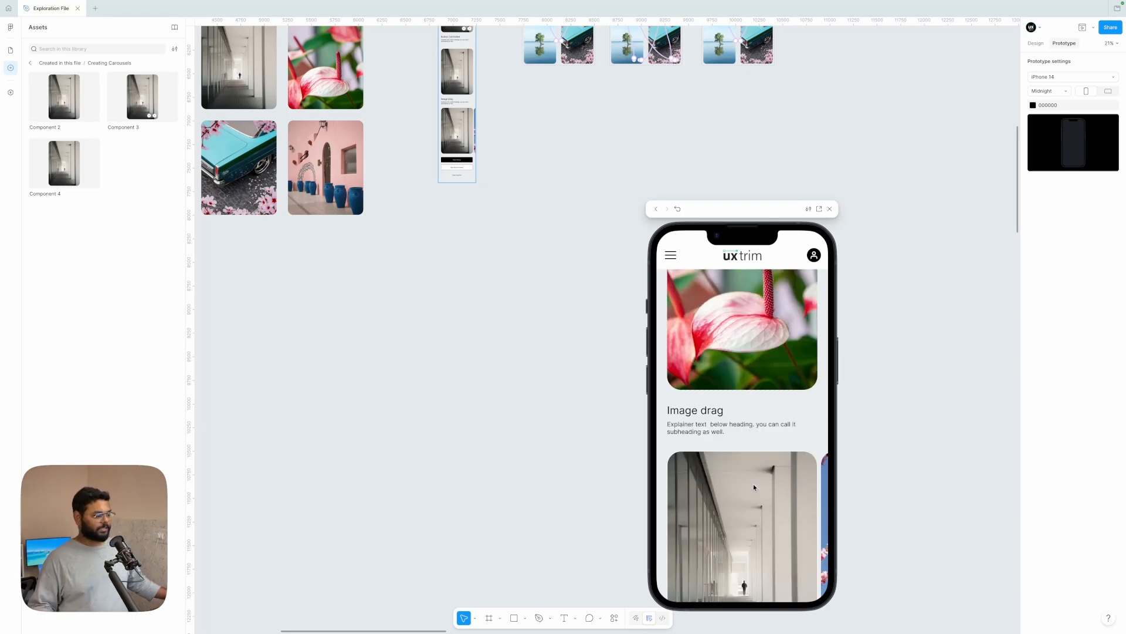
{"action": "scroll", "coordinate": [753, 483], "scroll_direction": "down", "scroll_amount": 3}
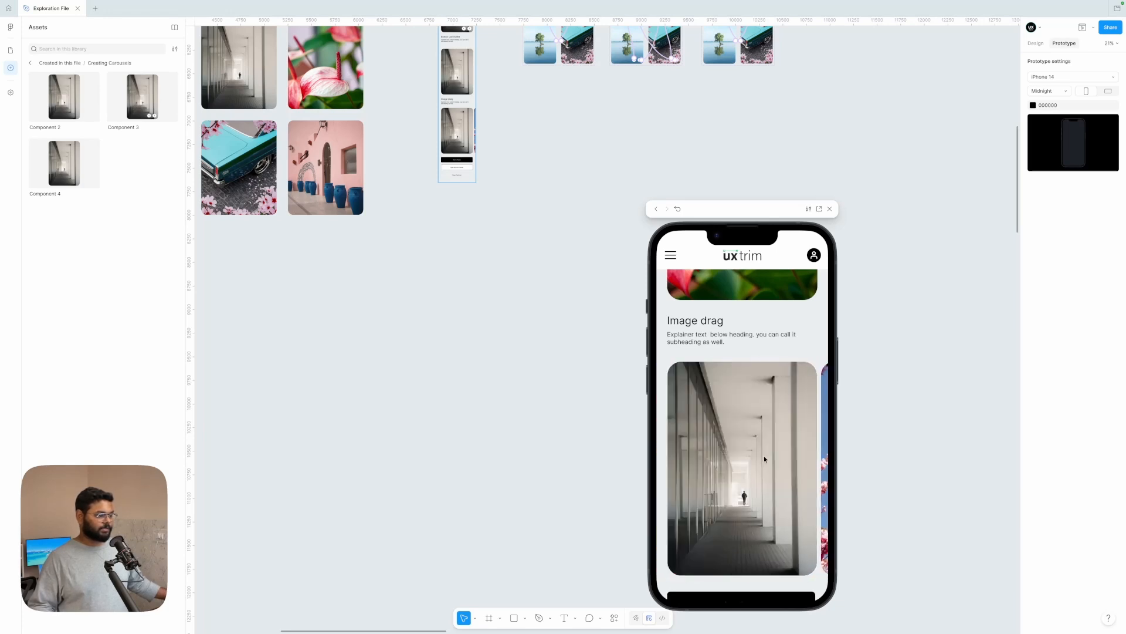
{"action": "scroll", "coordinate": [763, 459], "scroll_direction": "down", "scroll_amount": 5}
{"action": "scroll", "coordinate": [721, 459], "scroll_direction": "up", "scroll_amount": 8}
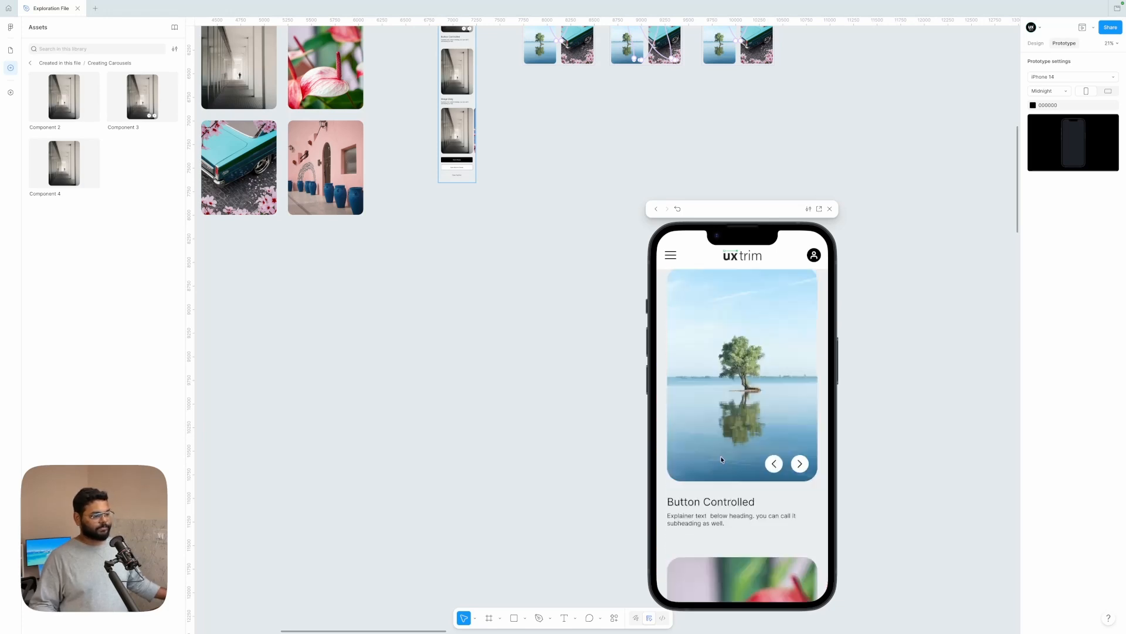
{"action": "scroll", "coordinate": [721, 459], "scroll_direction": "down", "scroll_amount": 4}
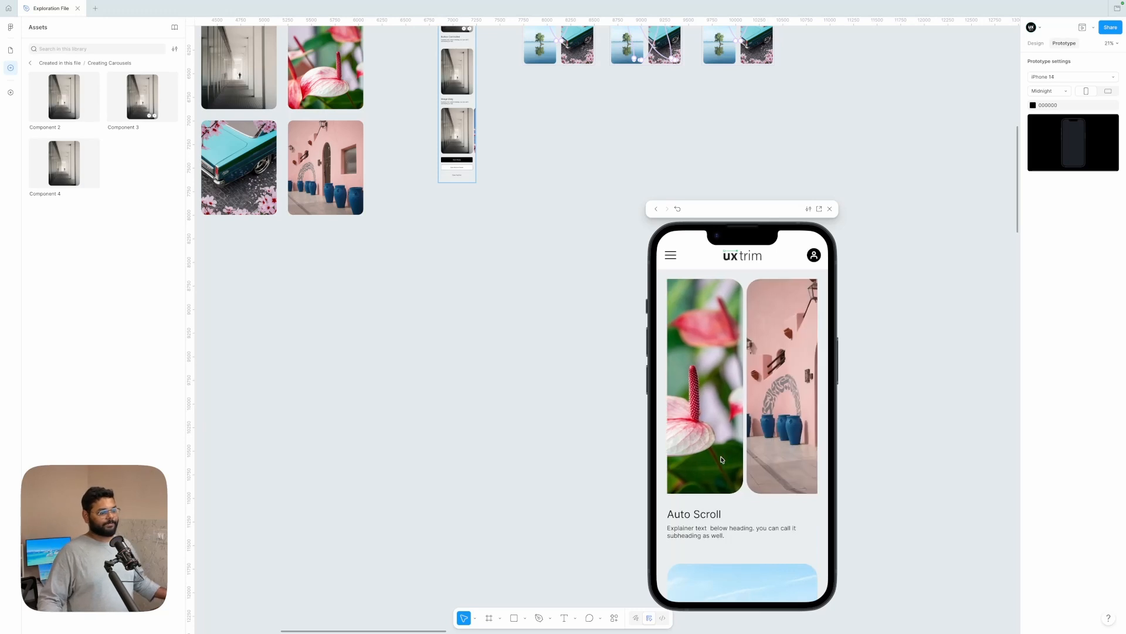
{"action": "left_click", "coordinate": [831, 209]}
Step: Select all seven headphone images on the canvas beside the photo grid
{"action": "scroll", "coordinate": [843, 174], "scroll_direction": "down", "scroll_amount": 5}
{"action": "scroll", "coordinate": [843, 174], "scroll_direction": "up", "scroll_amount": 2}
{"action": "scroll", "coordinate": [843, 174], "scroll_direction": "left", "scroll_amount": 2}
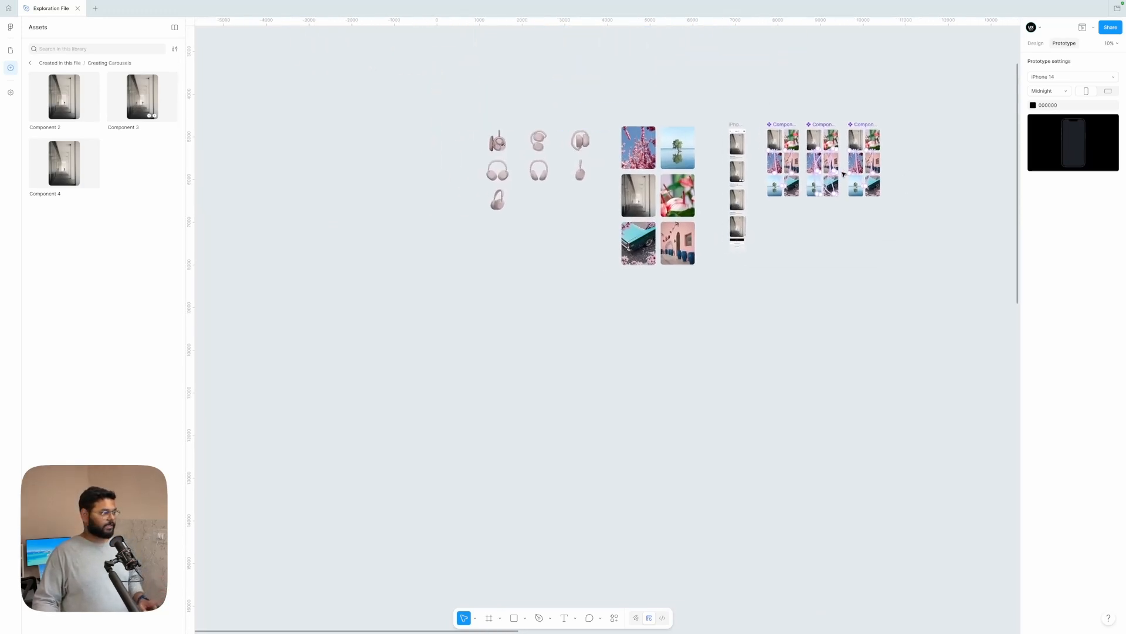
{"action": "scroll", "coordinate": [567, 147], "scroll_direction": "up", "scroll_amount": 4}
{"action": "scroll", "coordinate": [575, 147], "scroll_direction": "up", "scroll_amount": 3}
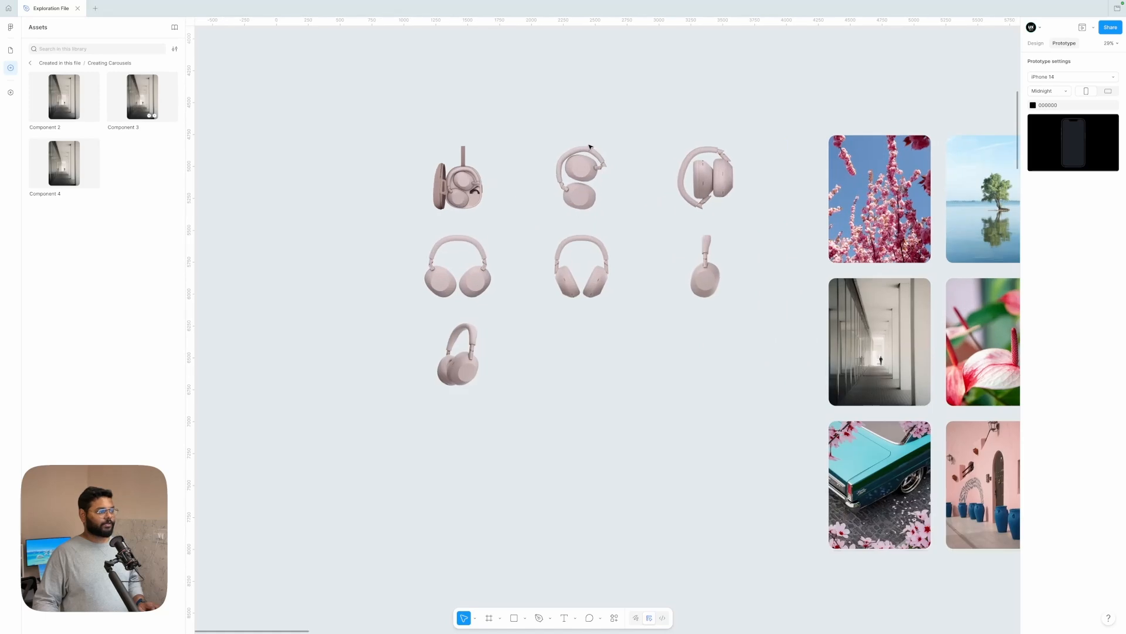
{"action": "scroll", "coordinate": [586, 146], "scroll_direction": "down", "scroll_amount": 4}
{"action": "scroll", "coordinate": [597, 149], "scroll_direction": "up", "scroll_amount": 3}
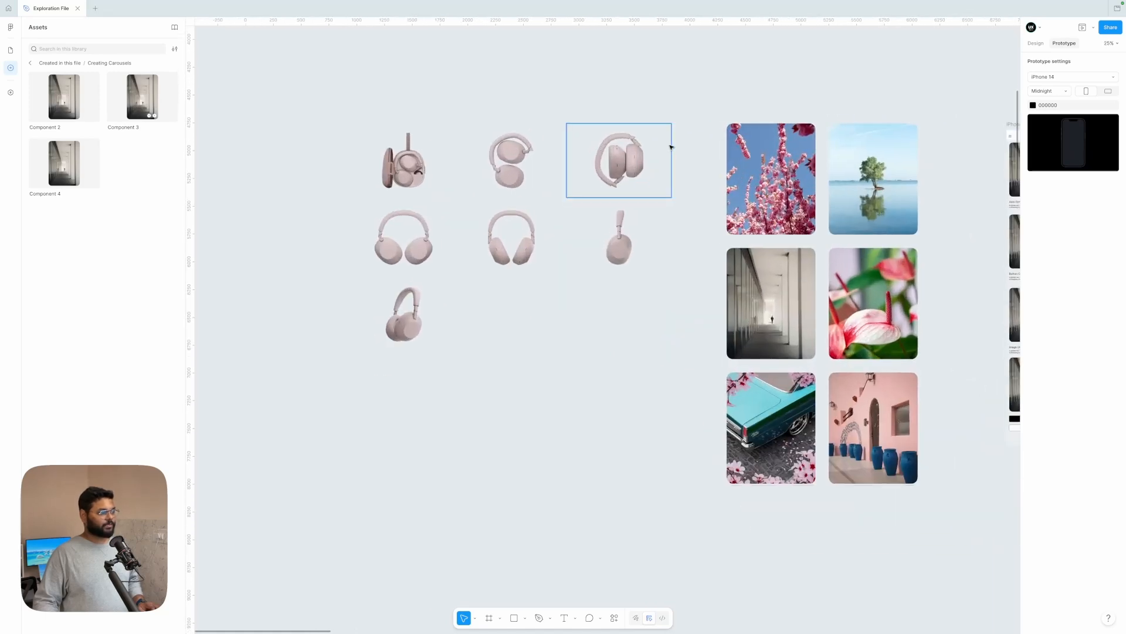
{"action": "left_click", "coordinate": [670, 143]}
{"action": "left_click", "coordinate": [692, 145]}
{"action": "left_click_drag", "start_coordinate": [692, 145], "coordinate": [370, 336]}
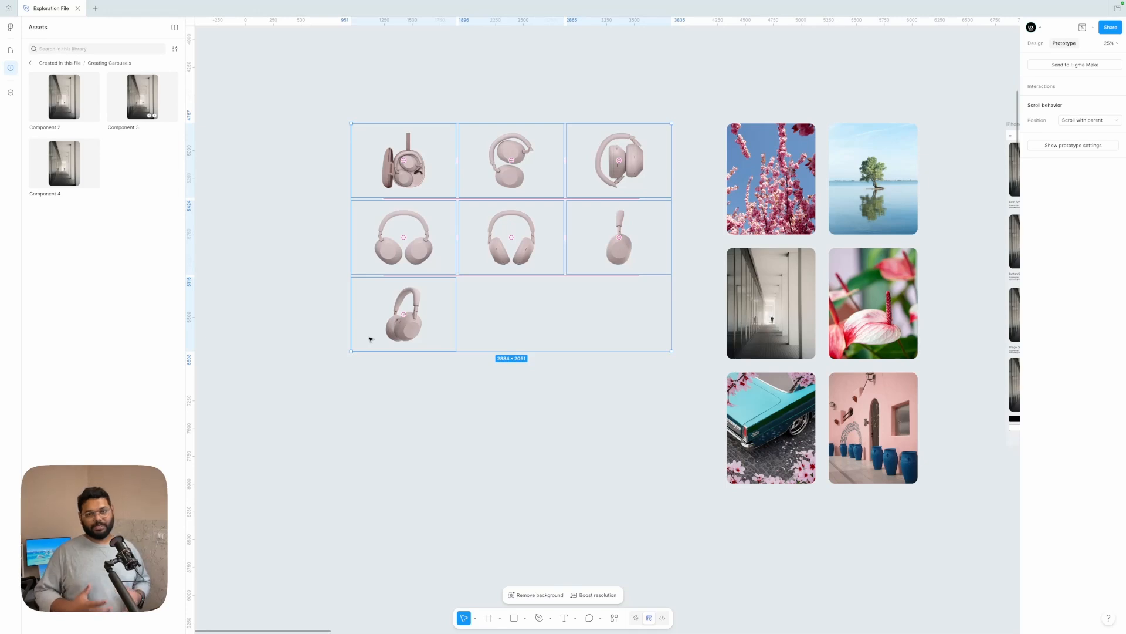